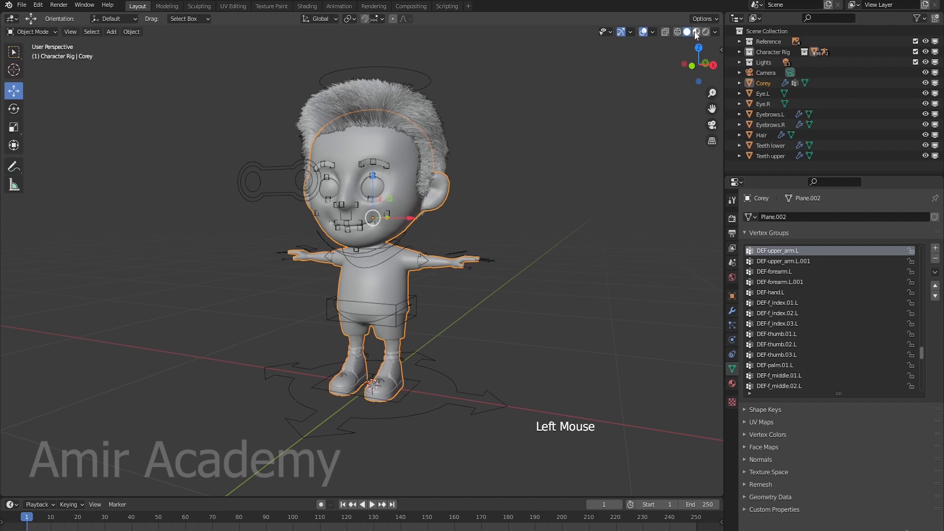
- Switch the viewport shading to Material Preview and select the character's left eyebrow
click(696, 33)
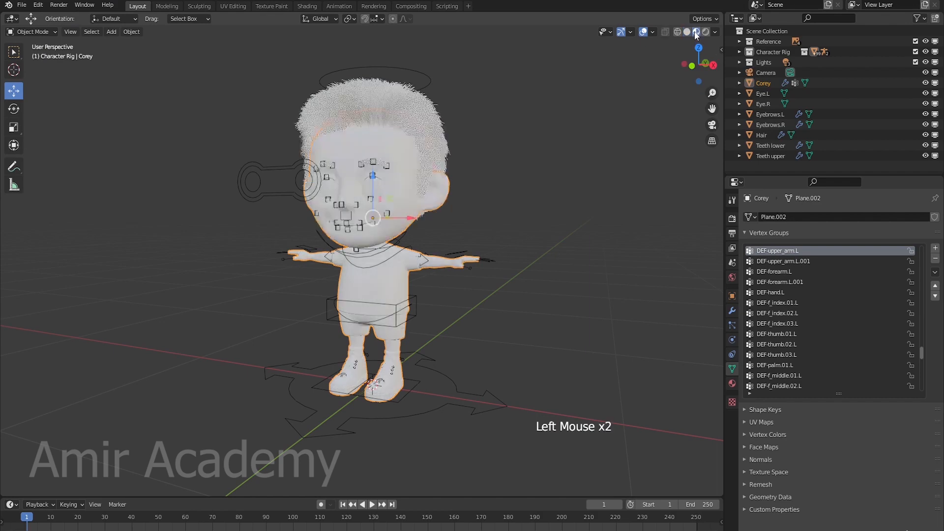
click(383, 159)
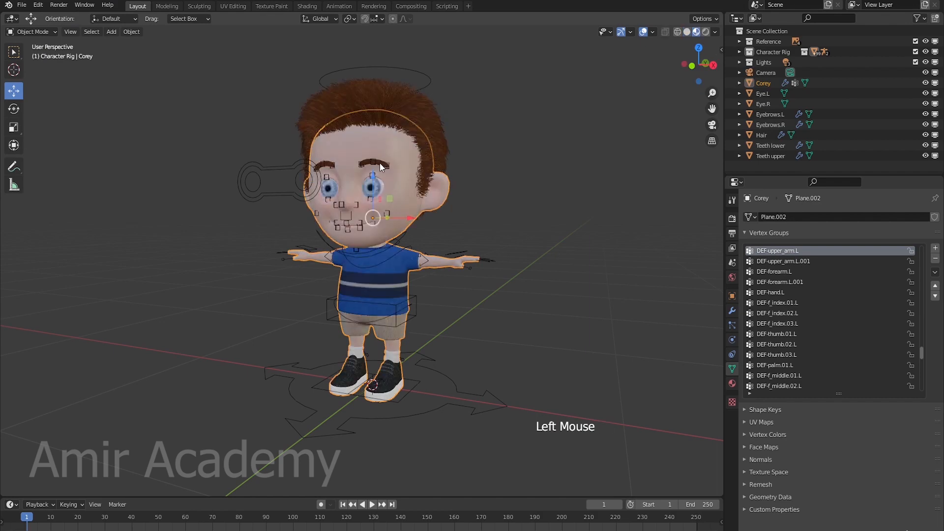
scroll(524, 237, up, 4)
shift+middle_drag(524, 237, 503, 320)
scroll(503, 313, down, 1)
scroll(503, 311, up, 2)
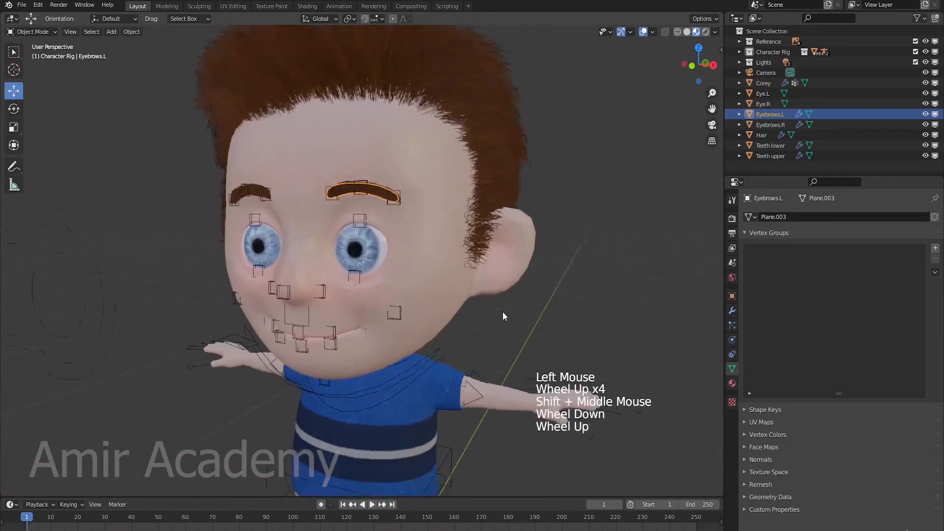
shift+middle_drag(504, 275, 510, 293)
scroll(510, 293, down, 1)
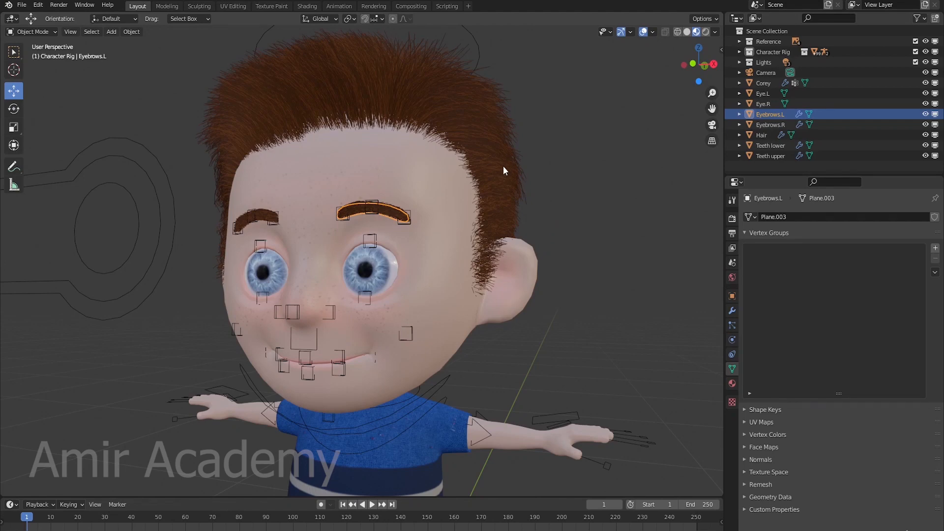
- Parent the left eyebrow to the rig using Armature Deform with Automatic Weights
click(367, 209)
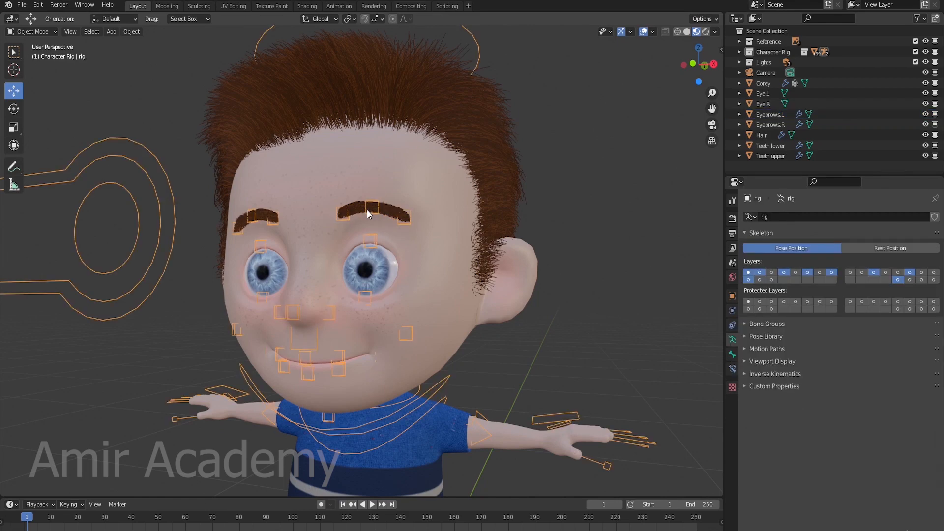
click(386, 212)
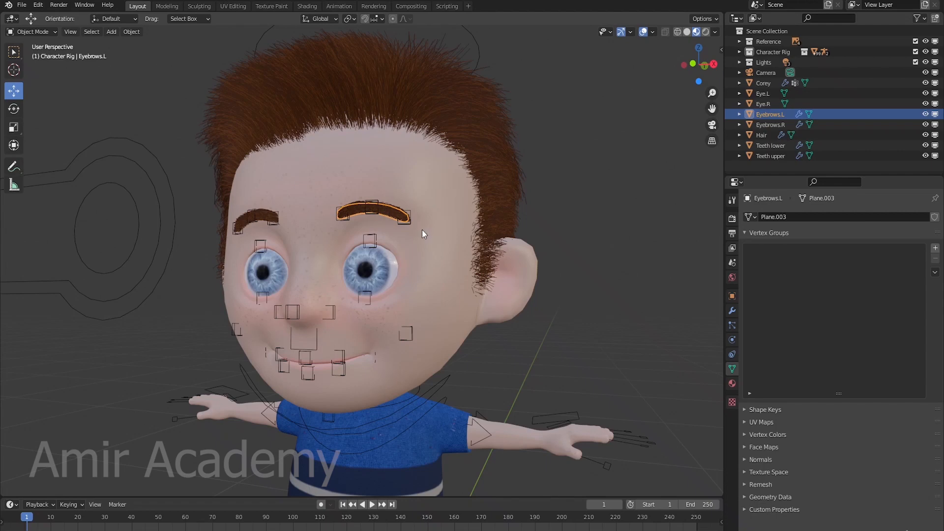
scroll(414, 235, down, 2)
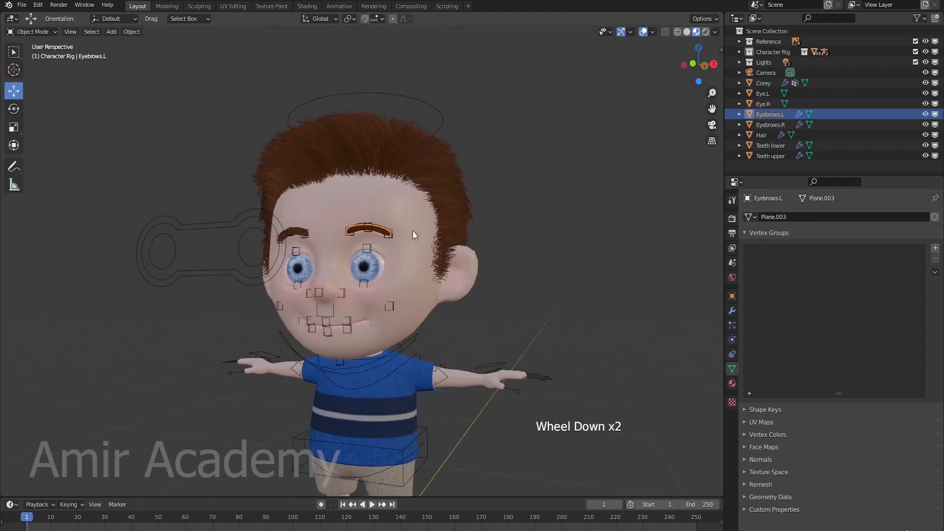
shift+click(440, 126)
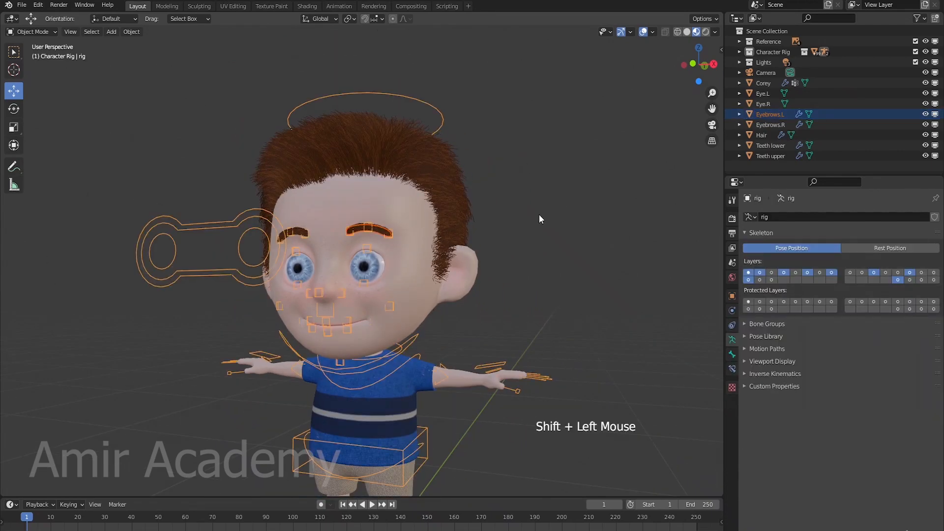
key(ctrl+p)
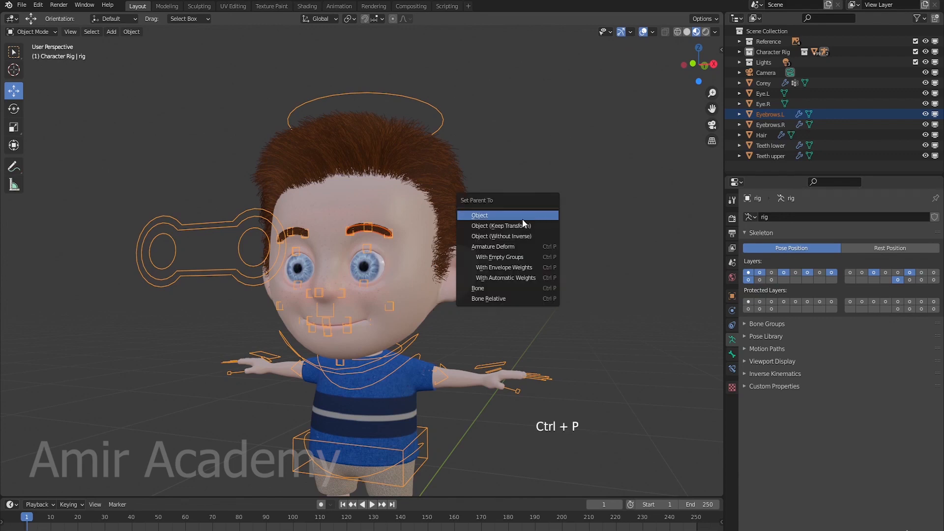
click(512, 279)
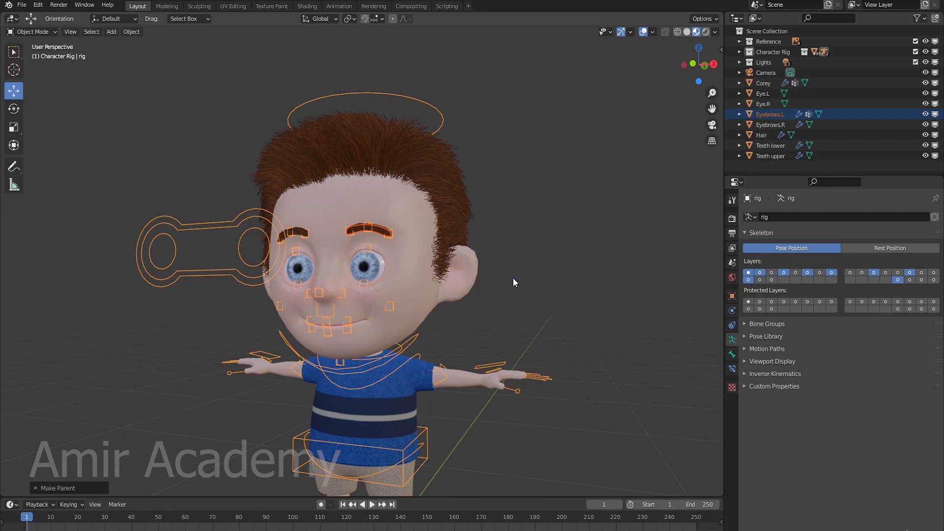
- Parent the right eyebrow to the rig with Automatic Weights and clear the selection
click(296, 230)
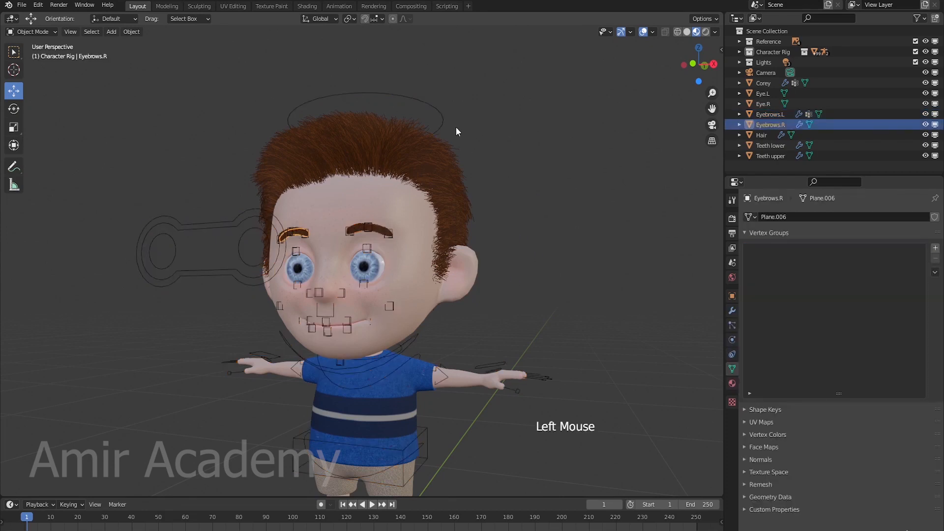
shift+click(443, 123)
key(ctrl+p)
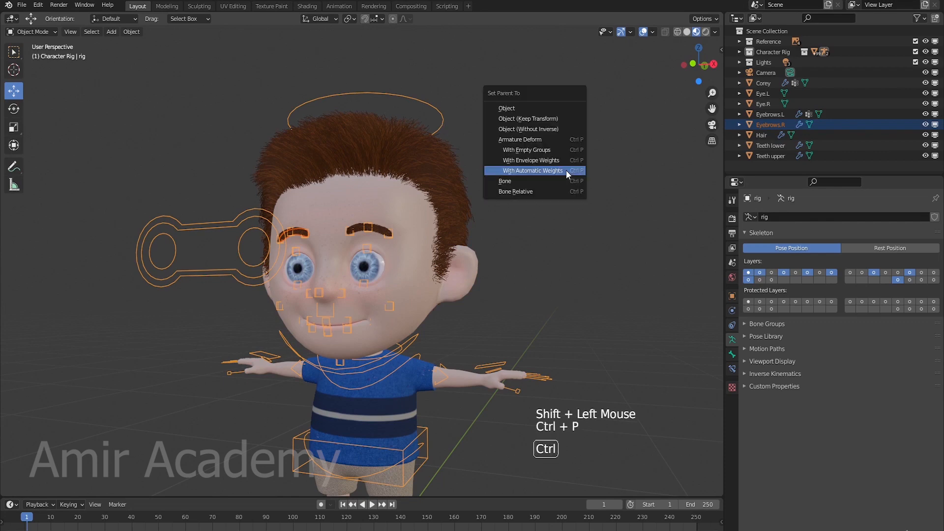
click(538, 169)
key(alt+a)
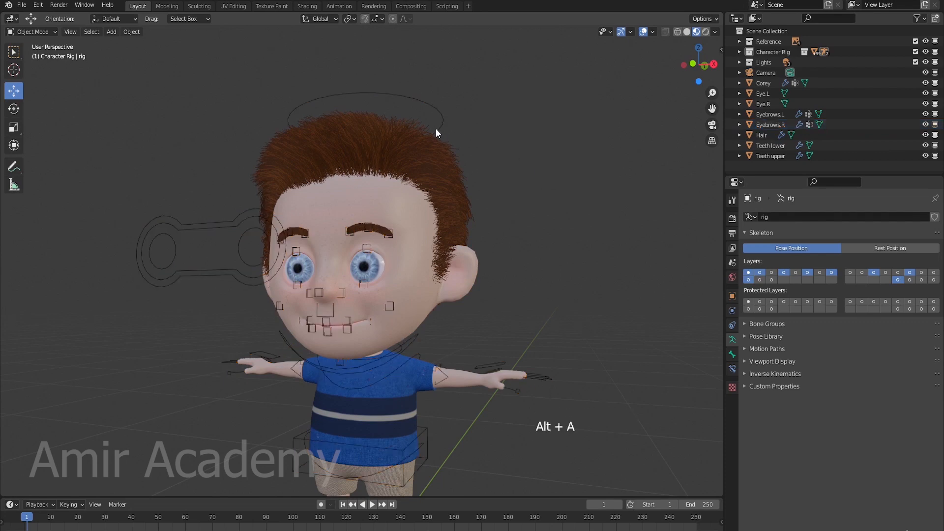
- Test the left eyebrow's middle control in Pose Mode by moving it down along Z, and clear its location
click(453, 124)
click(26, 33)
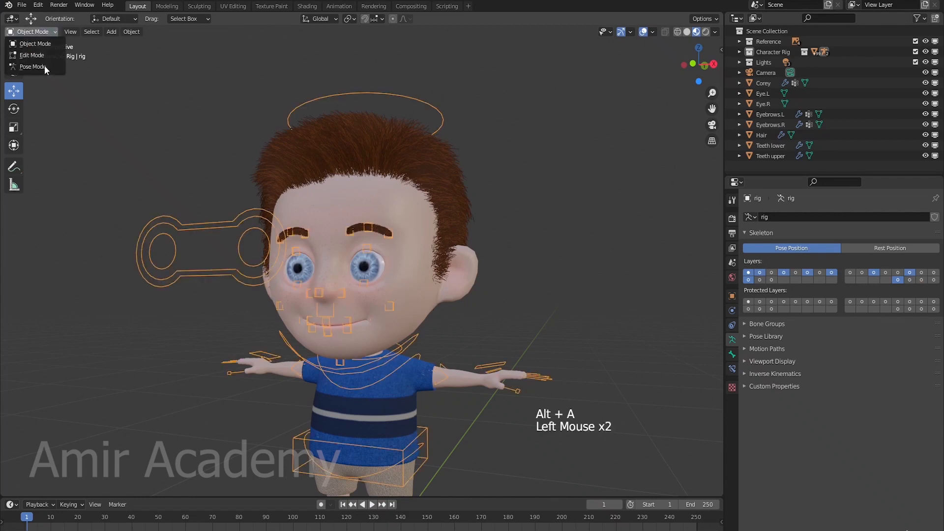
click(44, 66)
scroll(294, 312, up, 4)
shift+middle_drag(293, 312, 361, 275)
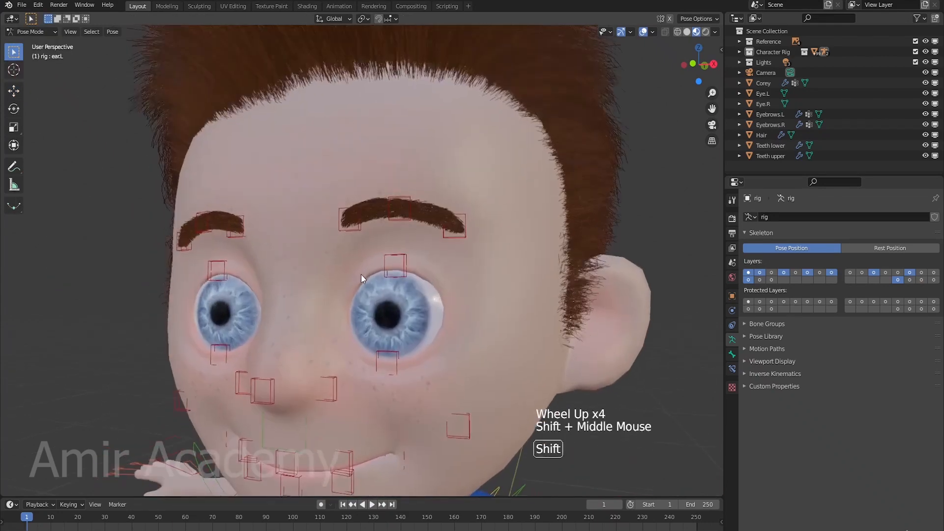
click(402, 218)
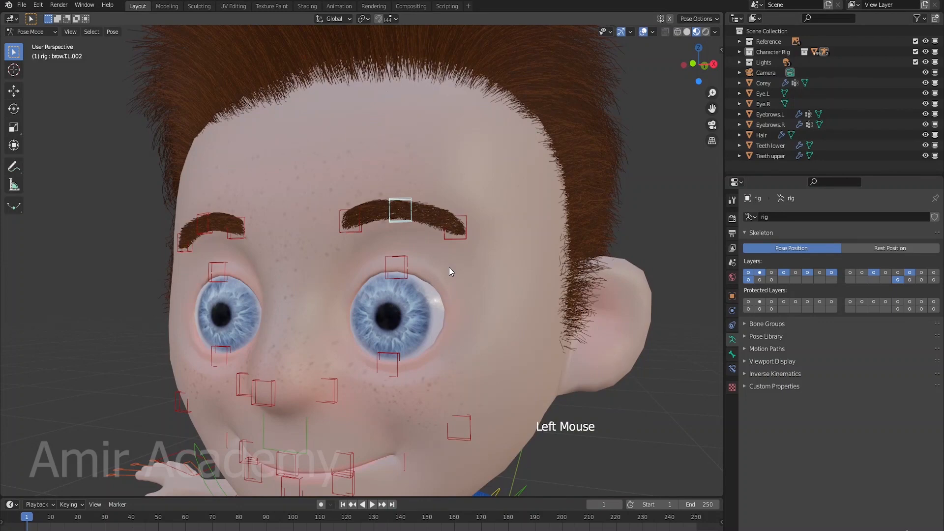
click(21, 94)
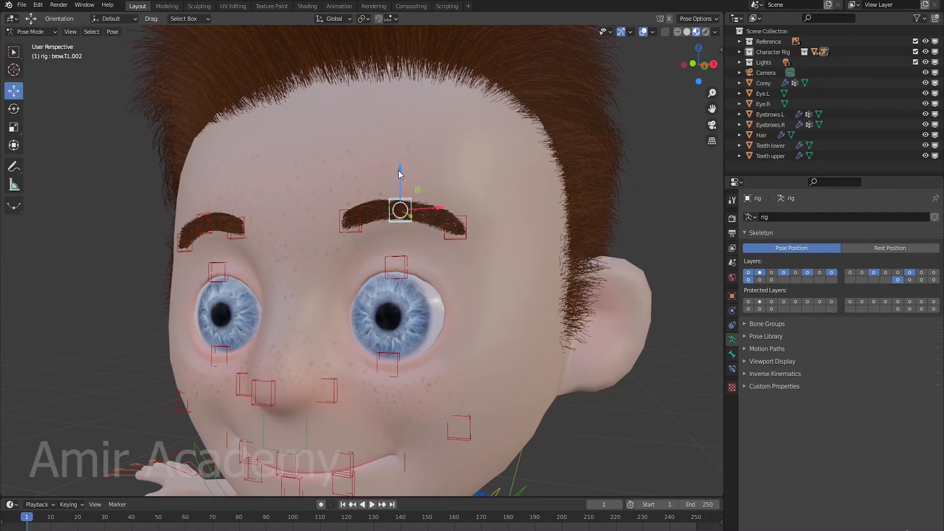
drag(399, 173, 399, 225)
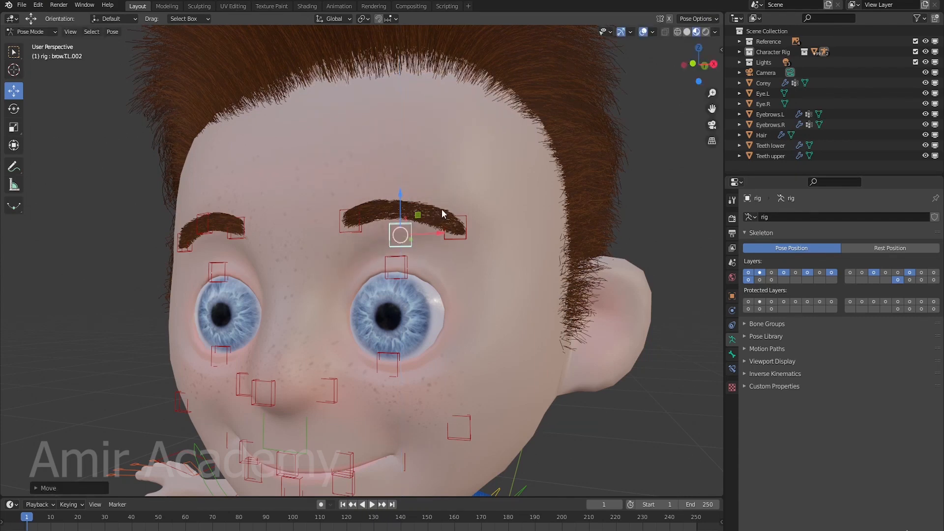
key(alt+g)
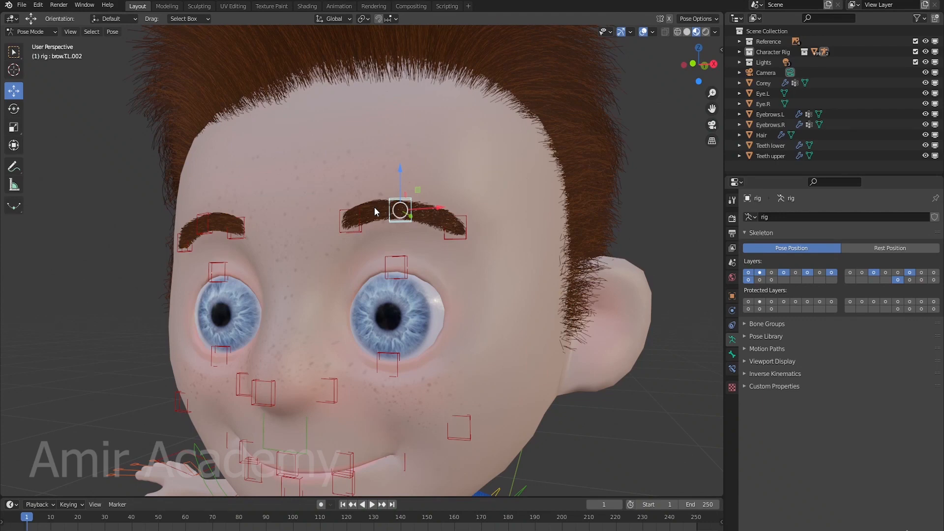
- Return to Object Mode and move the left eyebrow's Armature modifier above Subdivision and ParticleSettings in the stack
click(31, 31)
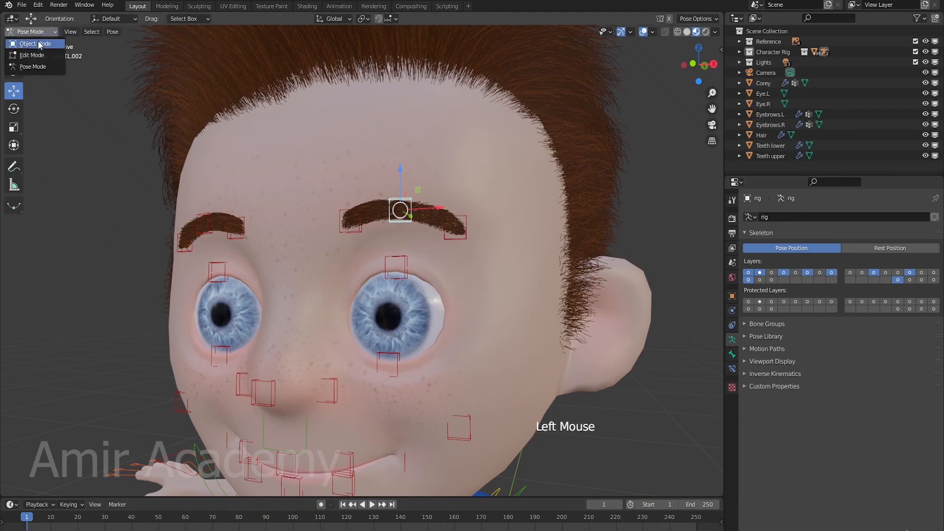
click(40, 44)
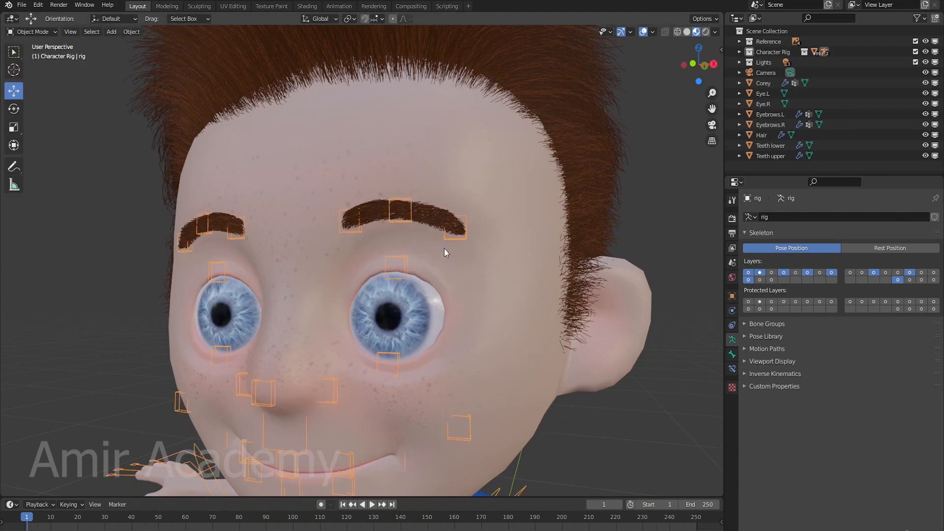
click(424, 215)
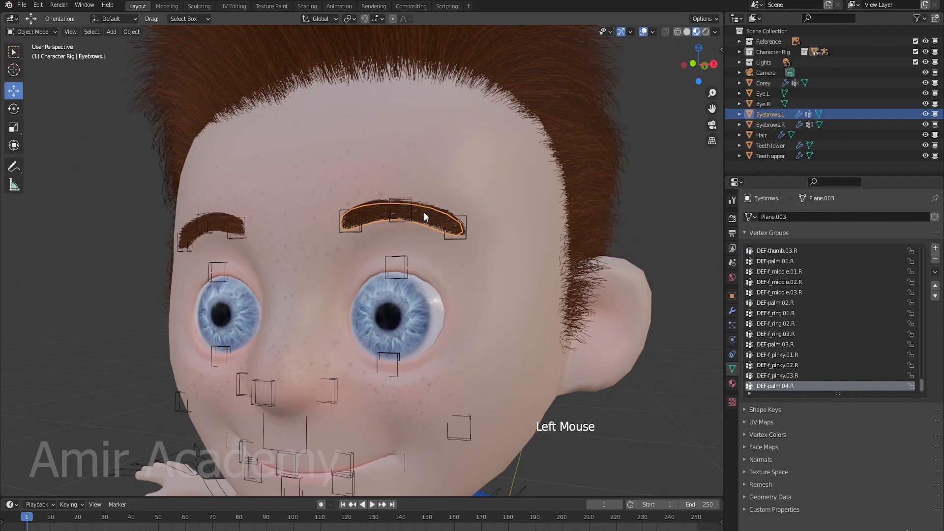
click(733, 311)
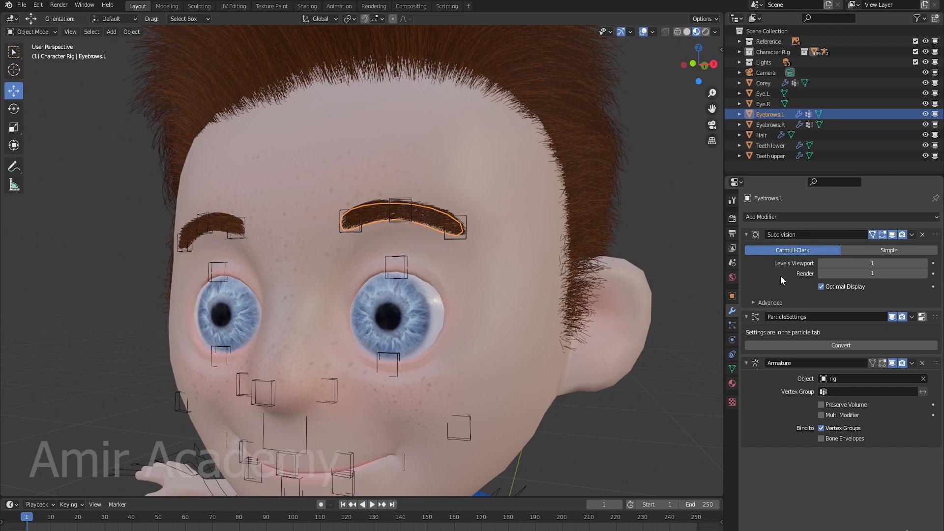
drag(936, 364, 936, 235)
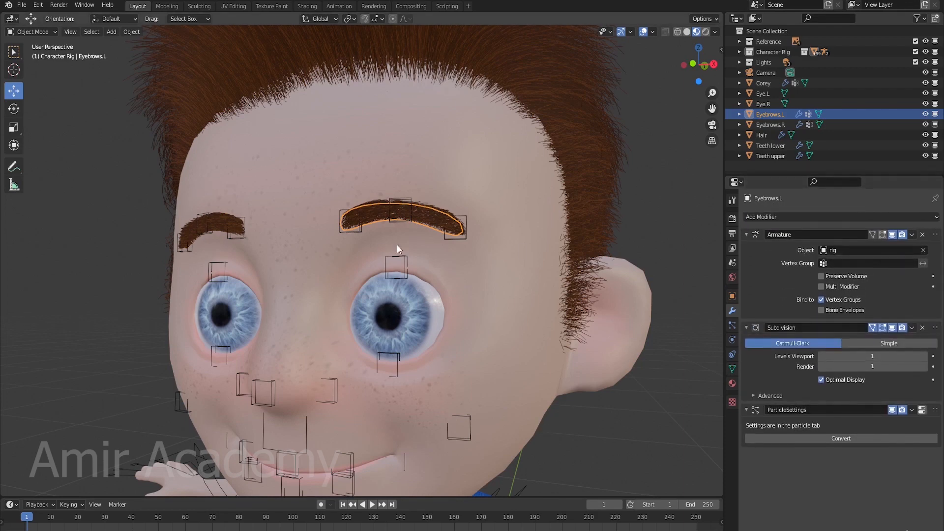
- Test the left eyebrow's deformation in Pose Mode by raising its middle control along Z, and clear its location
click(408, 220)
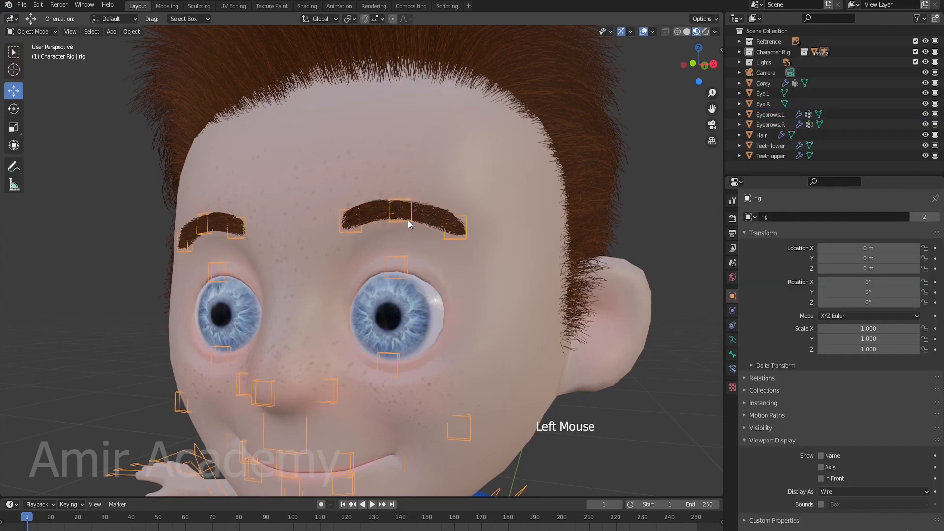
click(33, 32)
click(35, 66)
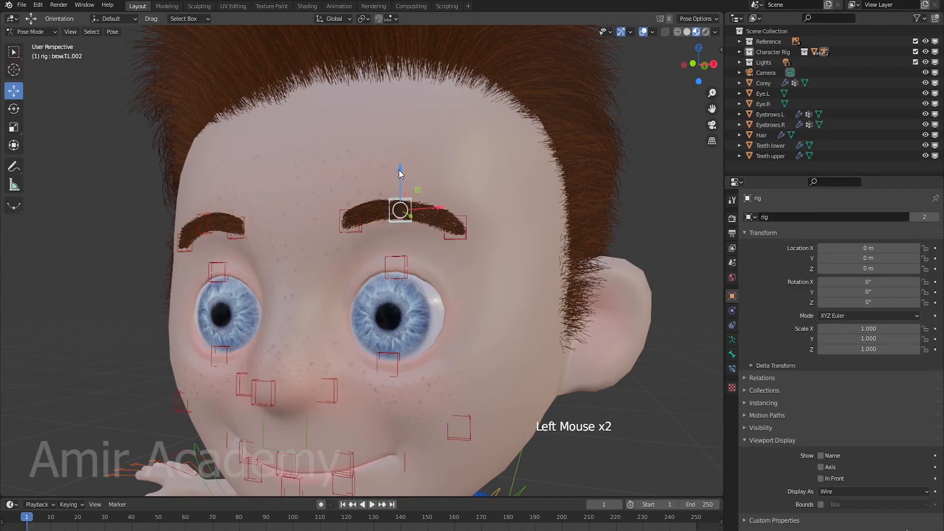
drag(400, 172, 408, 144)
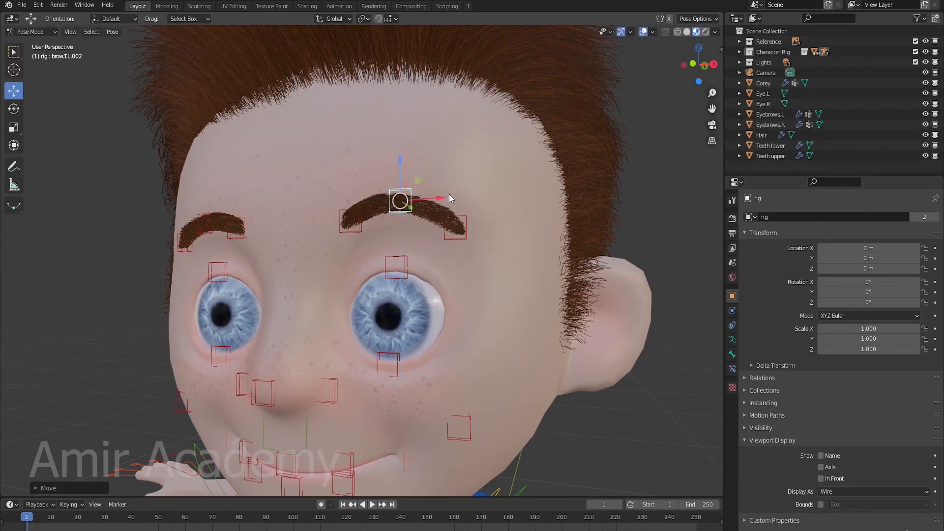
key(alt+g)
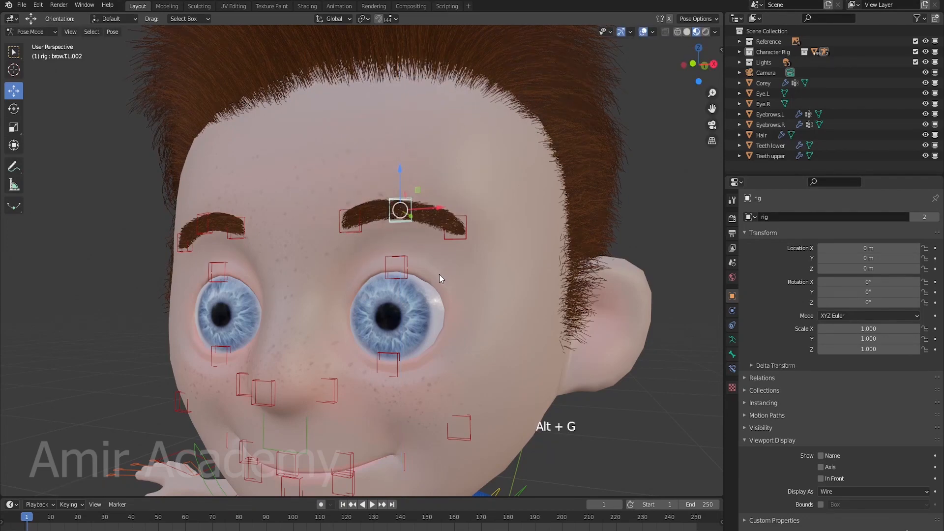
- Move the right eyebrow's Armature modifier to the first place in its modifier stack in Object Mode, and deselect everything
click(215, 231)
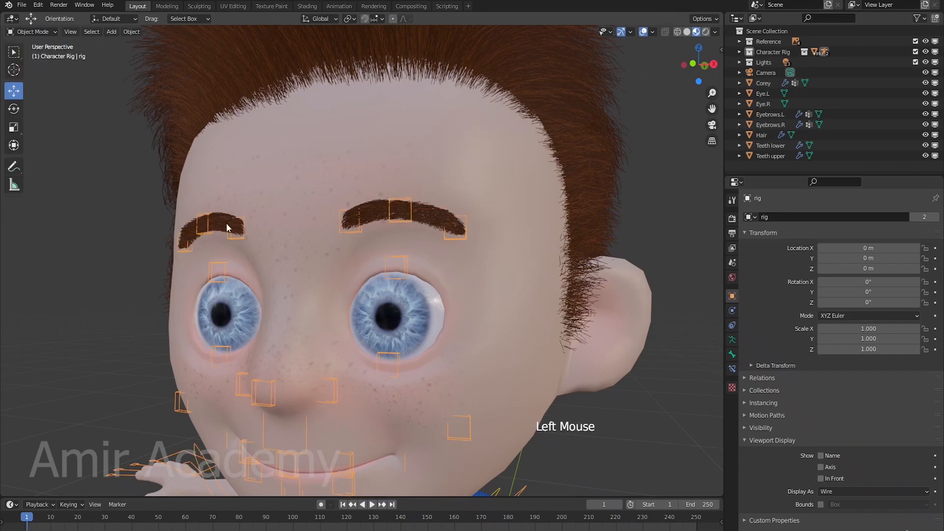
click(216, 227)
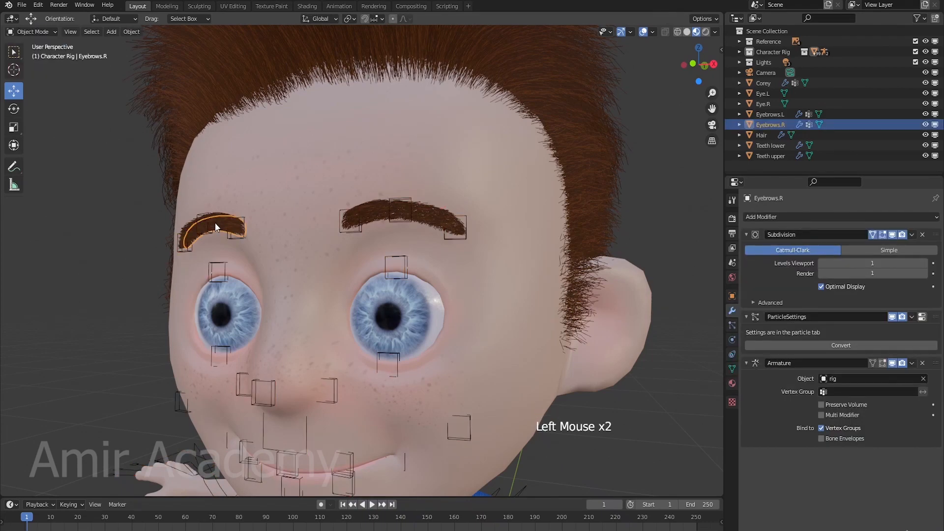
drag(935, 363, 934, 231)
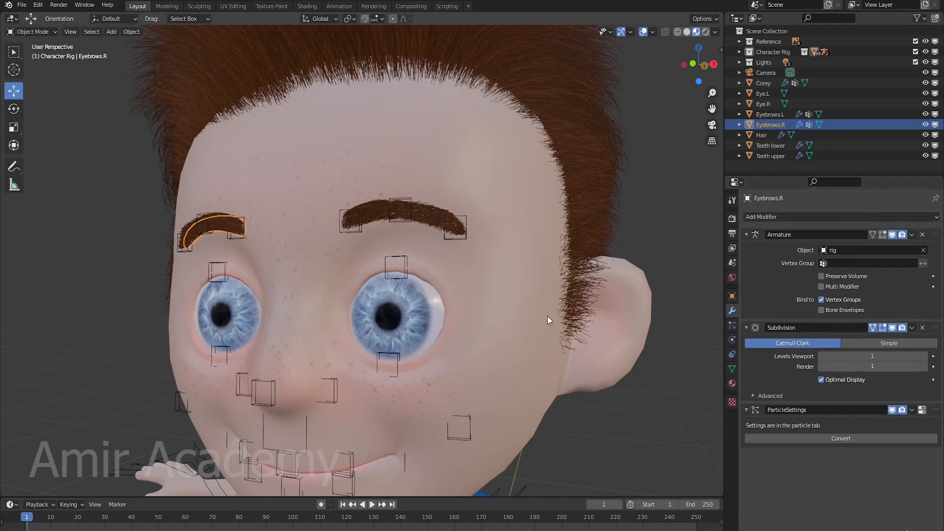
scroll(516, 323, down, 4)
key(alt+a)
shift+middle_drag(502, 358, 580, 312)
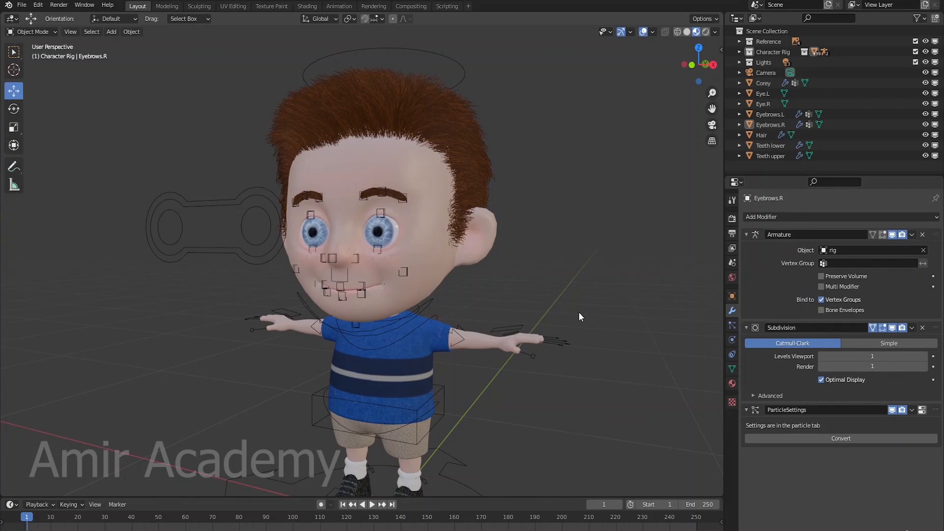
- Select the character rig and switch it to Pose Mode
click(480, 167)
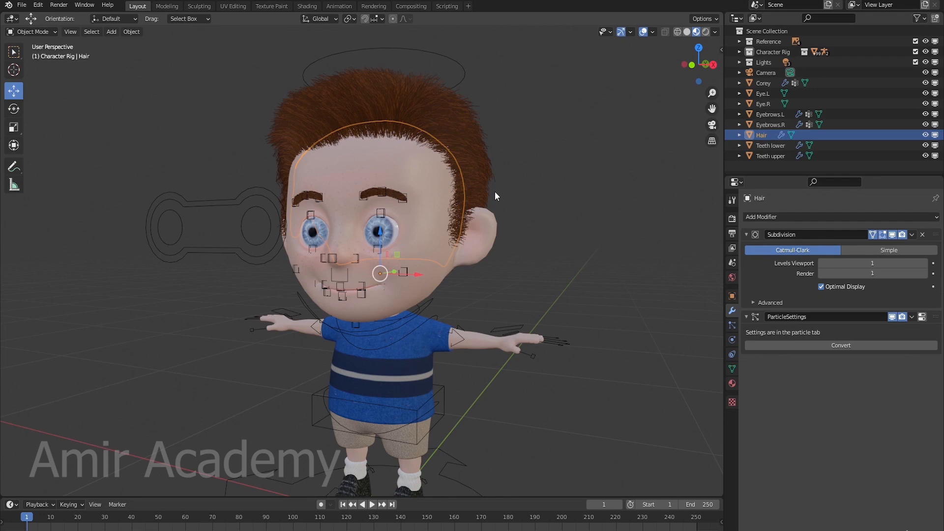
click(466, 79)
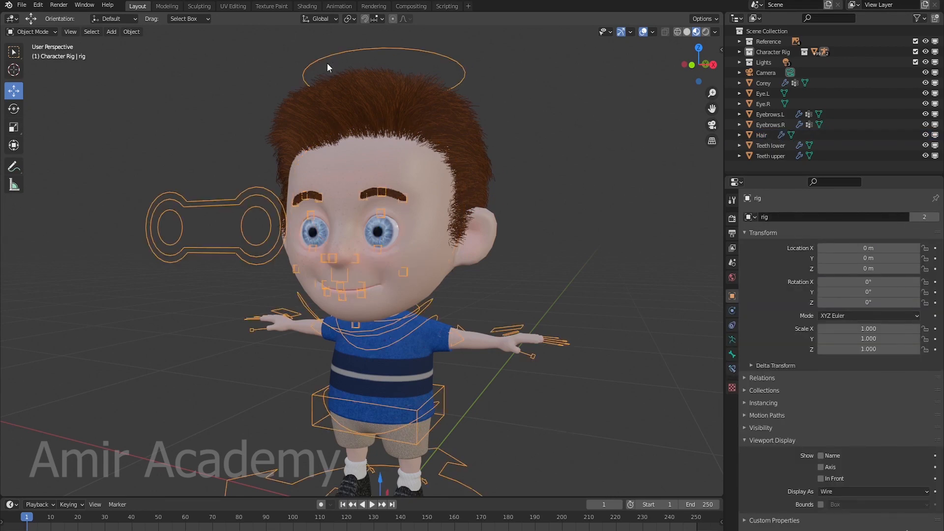
click(30, 32)
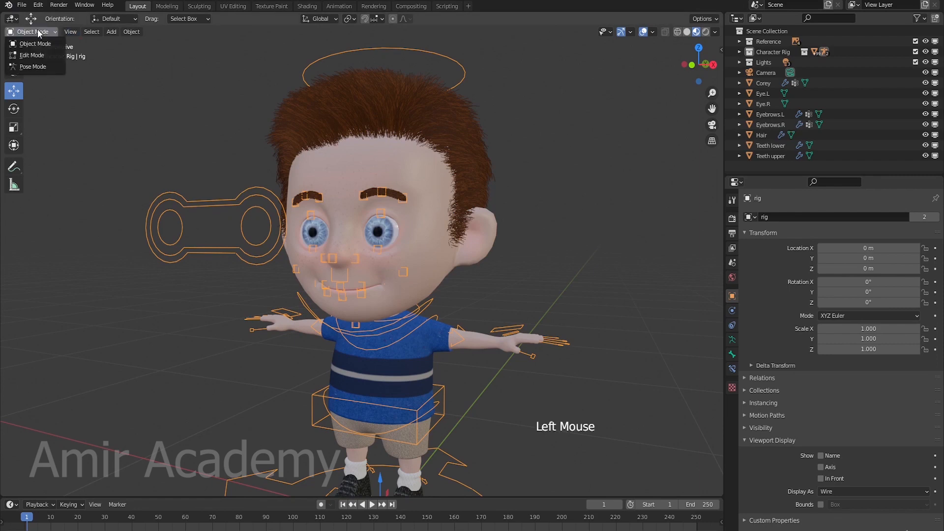
click(36, 67)
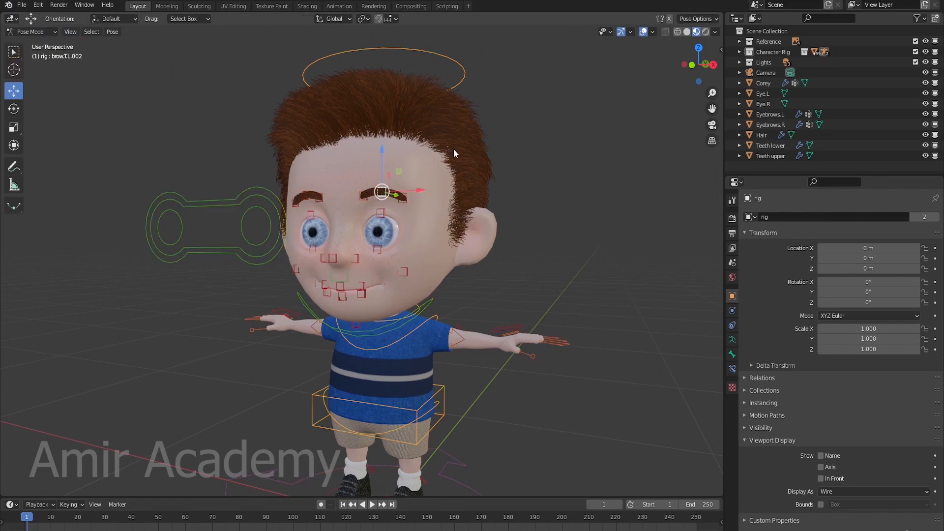
- Parent the Hair object to the rig's head bone with the Bone option, and deselect everything
click(486, 166)
key(shift)
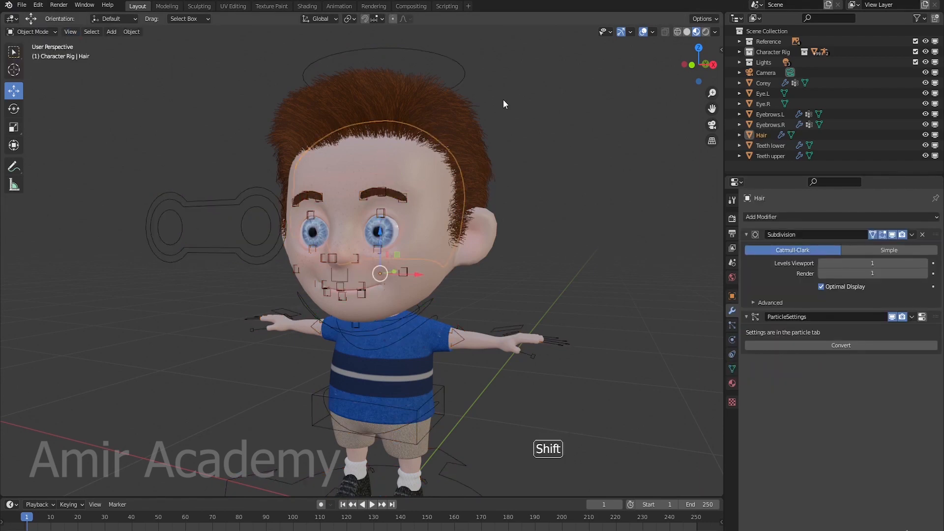
shift+click(460, 82)
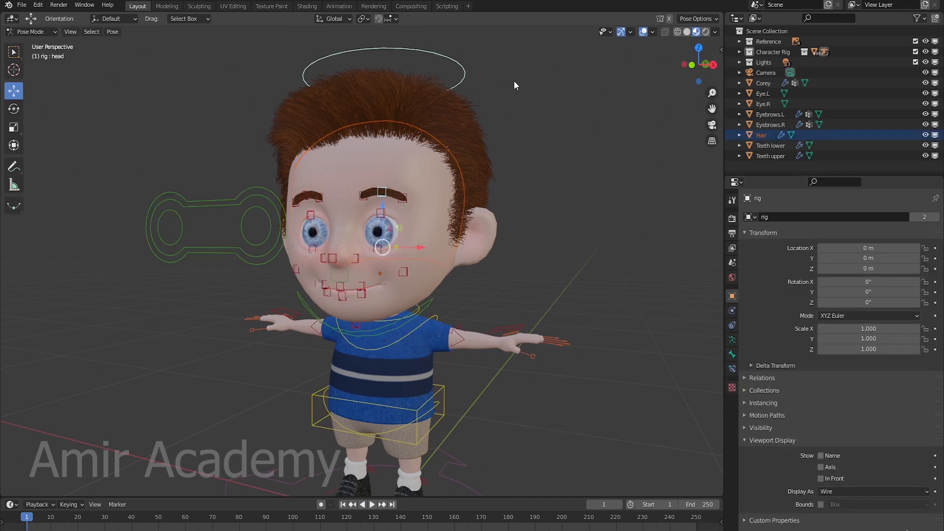
key(ctrl+p)
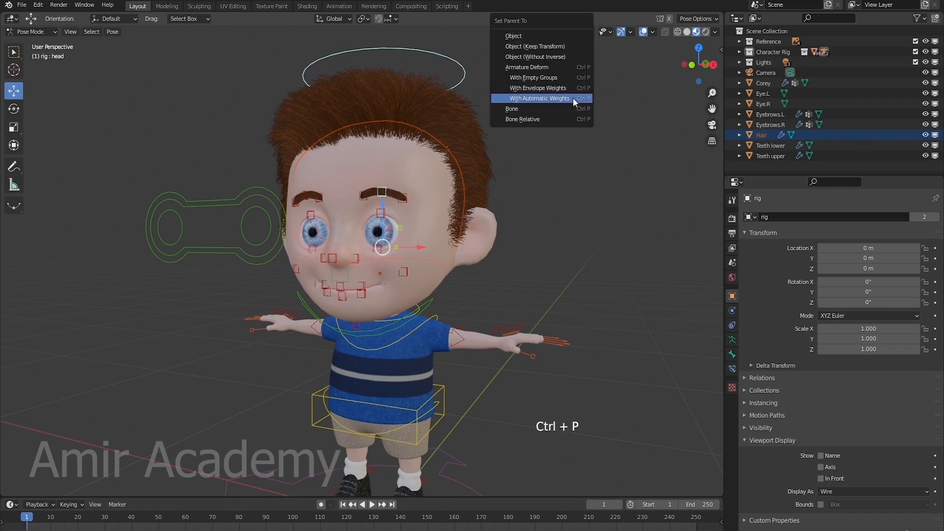
click(515, 109)
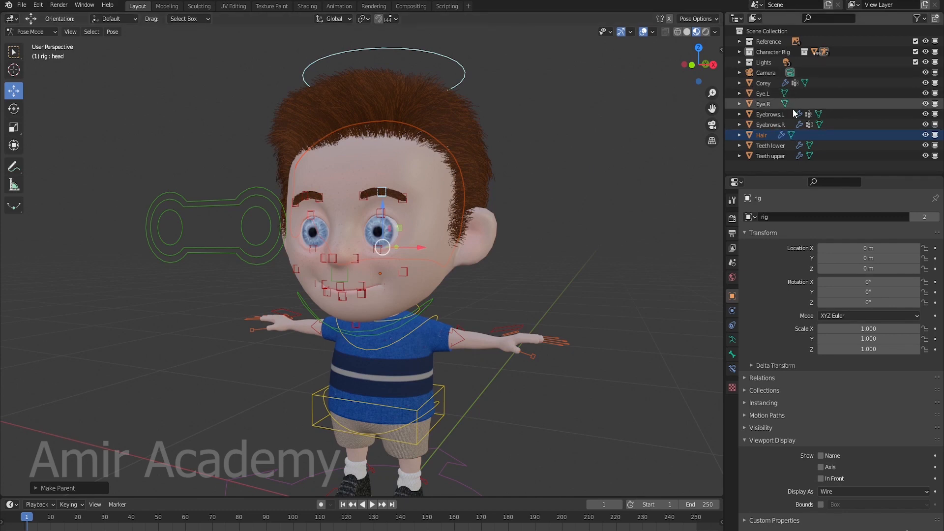
key(alt+a)
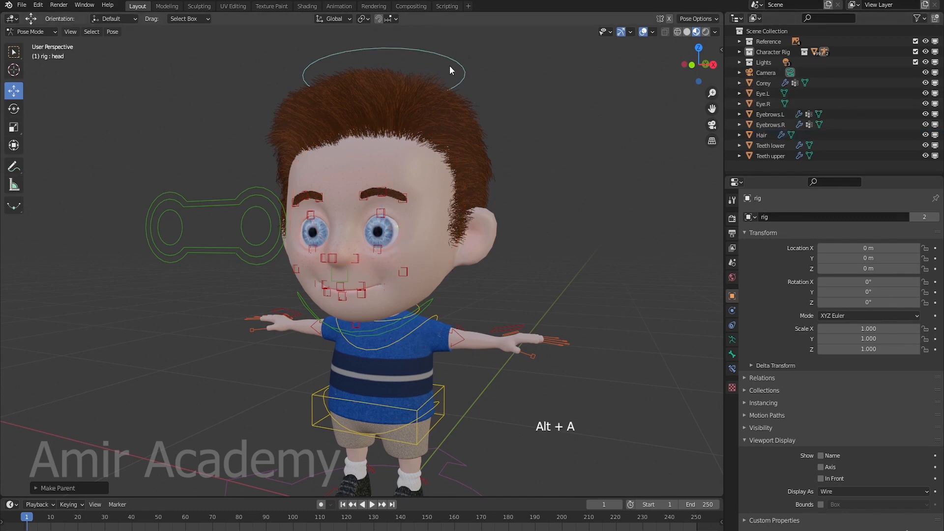
- Test whether the hair follows the head by freely rotating the head control, and cancel the rotation
click(463, 73)
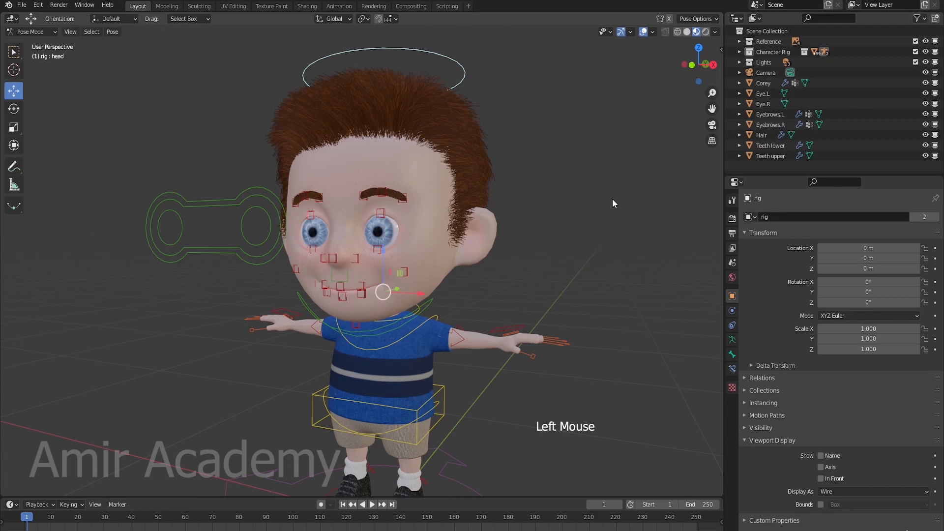
key(r)
key(r)
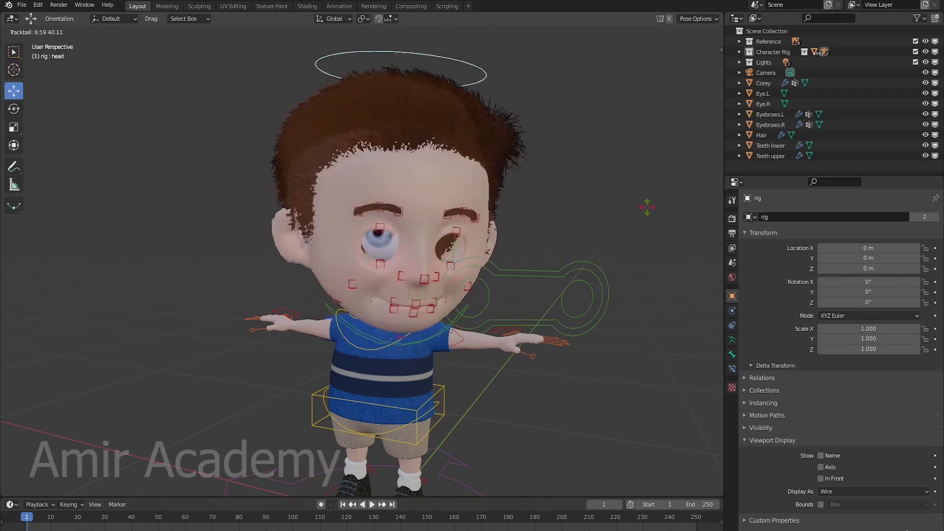
key(Escape)
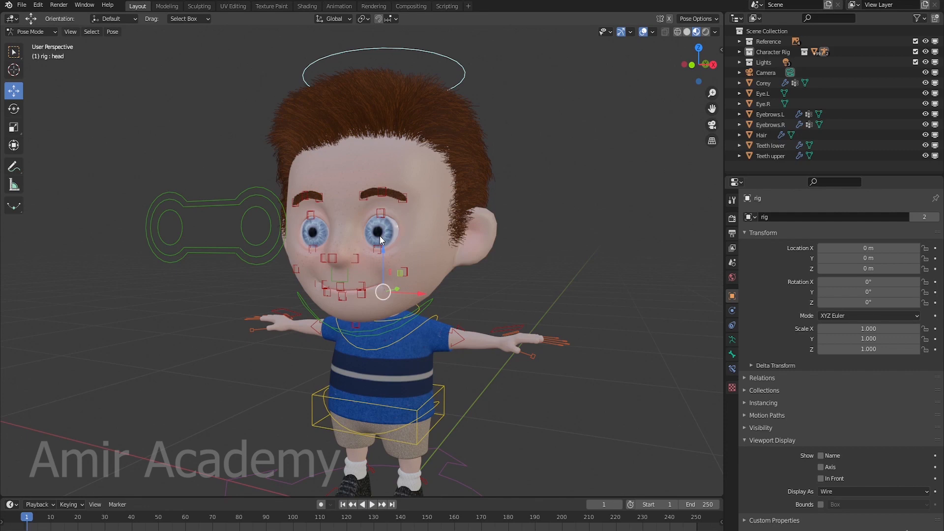
- Switch the viewport to Solid shading and turn on X-ray for the bones around the face
scroll(381, 258, up, 4)
shift+middle_drag(382, 257, 662, 93)
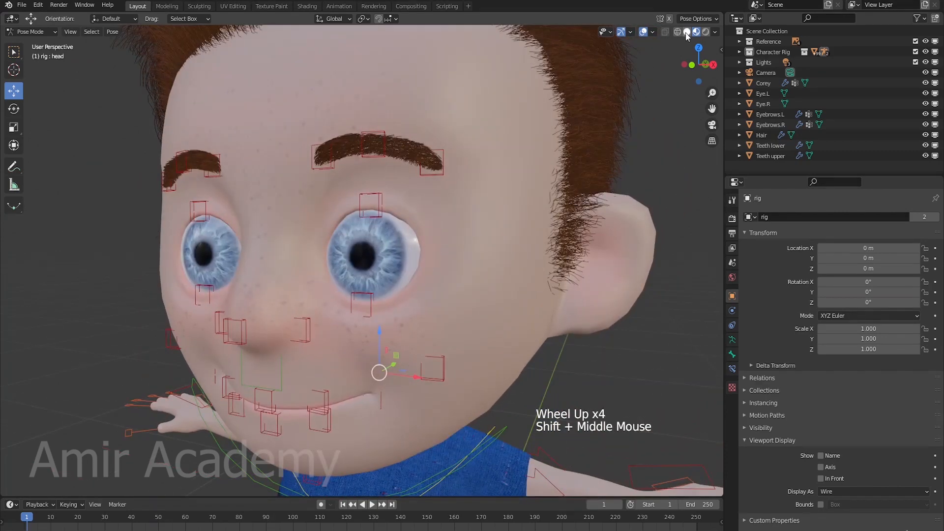
click(686, 32)
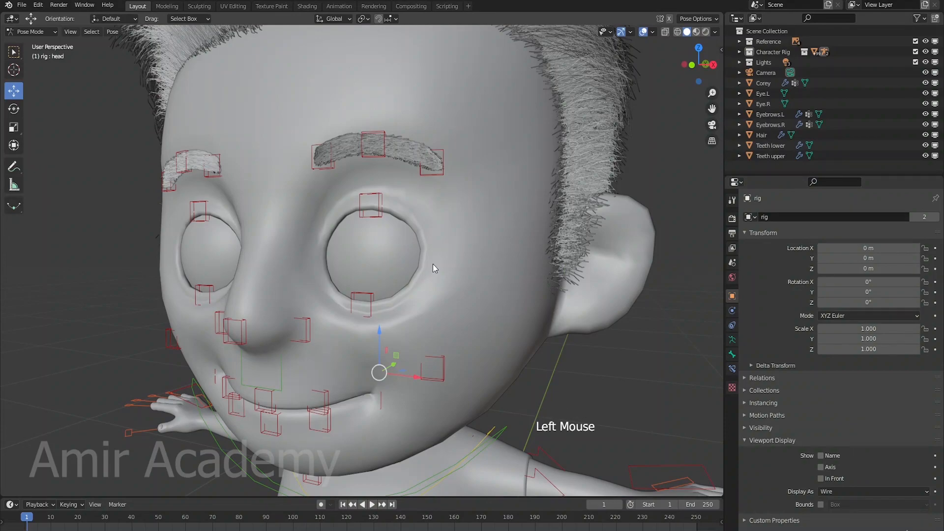
key(alt+z)
mouse_move(447, 281)
middle_down()
mouse_move(429, 294)
mouse_move(458, 287)
middle_up()
middle_drag(388, 311, 379, 313)
- Examine the left eye's master control by selecting it, and clear the selection
click(381, 294)
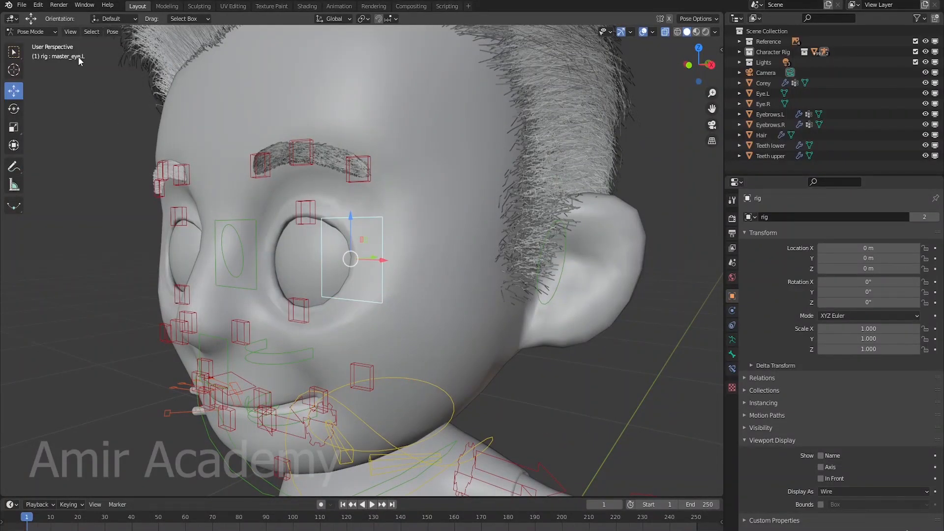
click(257, 226)
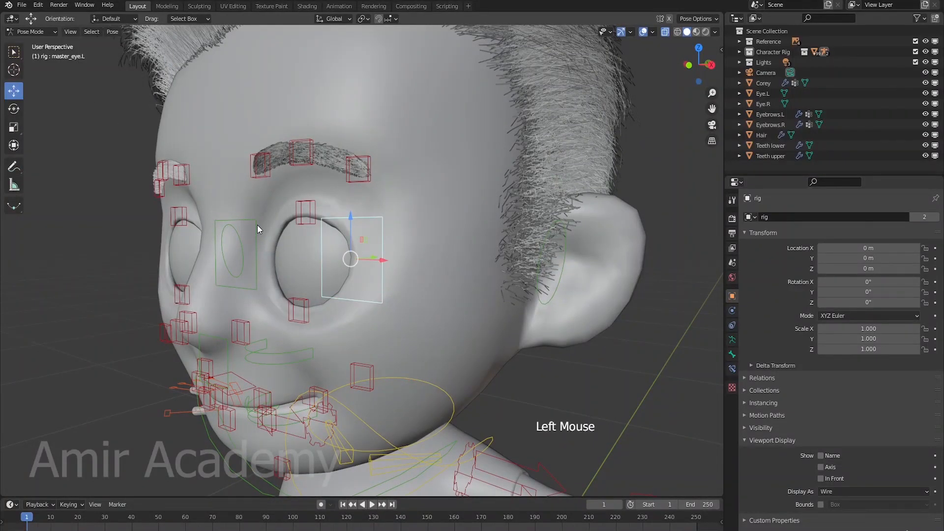
click(382, 264)
key(alt+a)
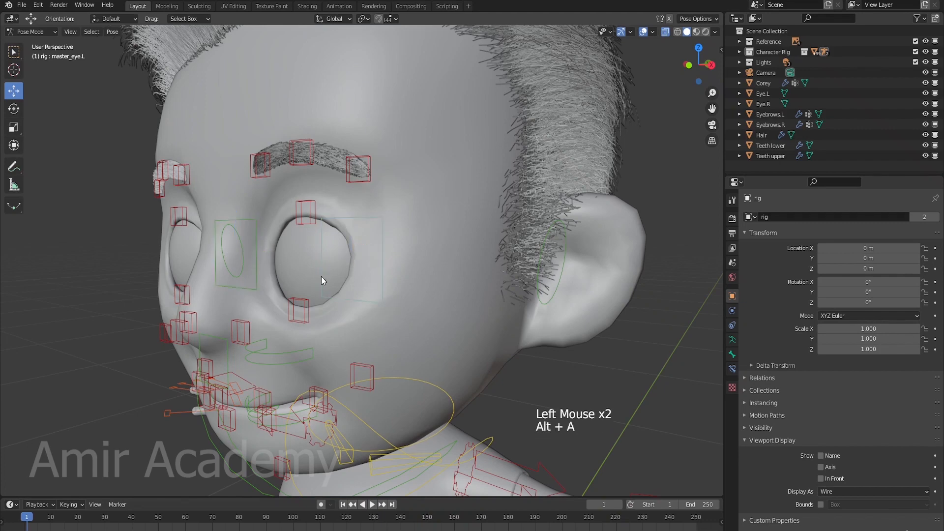
- Show the rig's deformation bone layer, look over the bones around the eyes, and hide that layer again
shift+middle_drag(321, 276, 364, 282)
scroll(374, 290, up, 2)
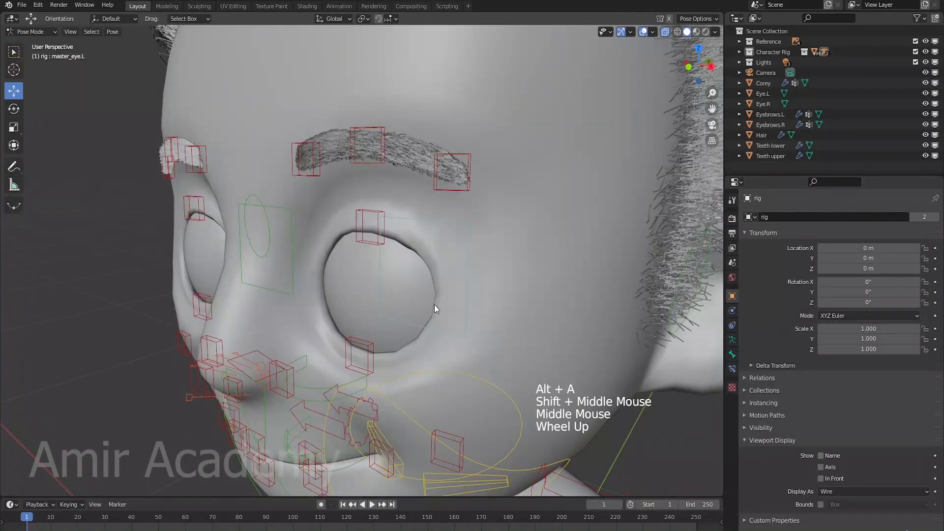
shift+middle_drag(438, 309, 428, 301)
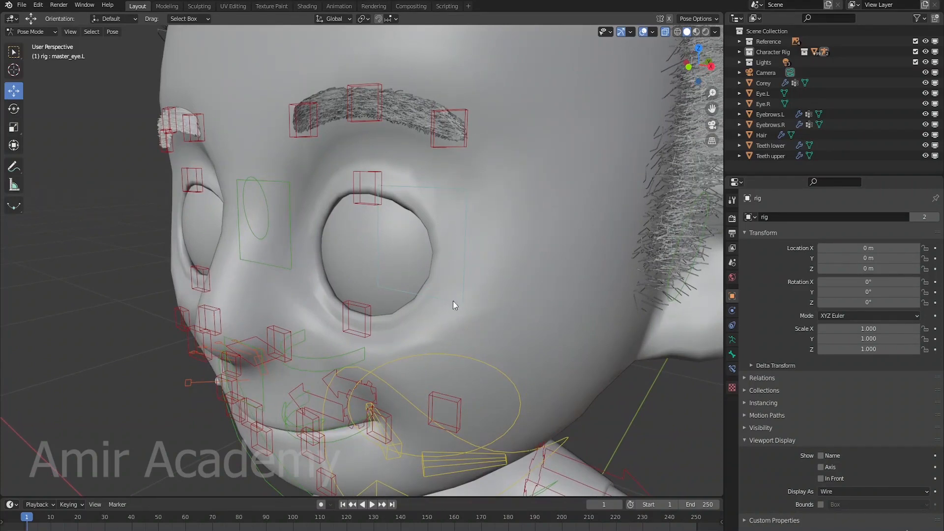
click(732, 340)
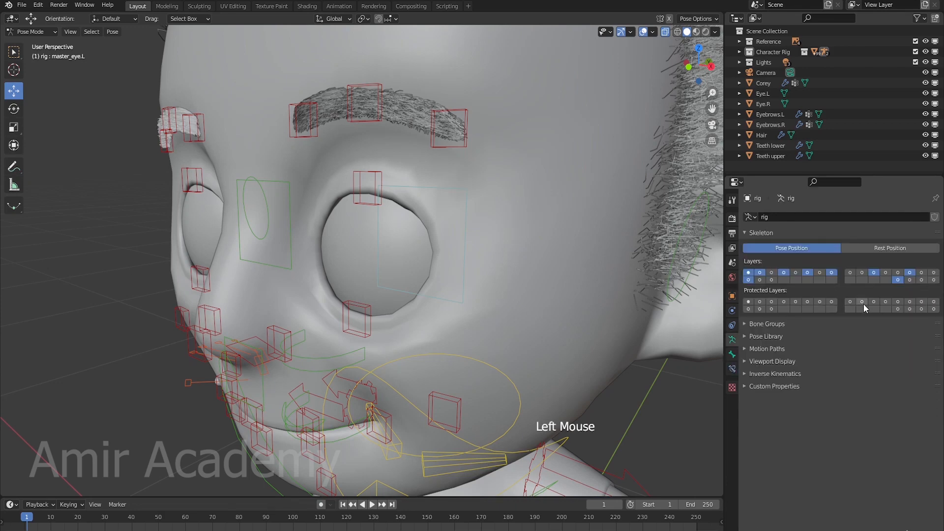
shift+click(910, 279)
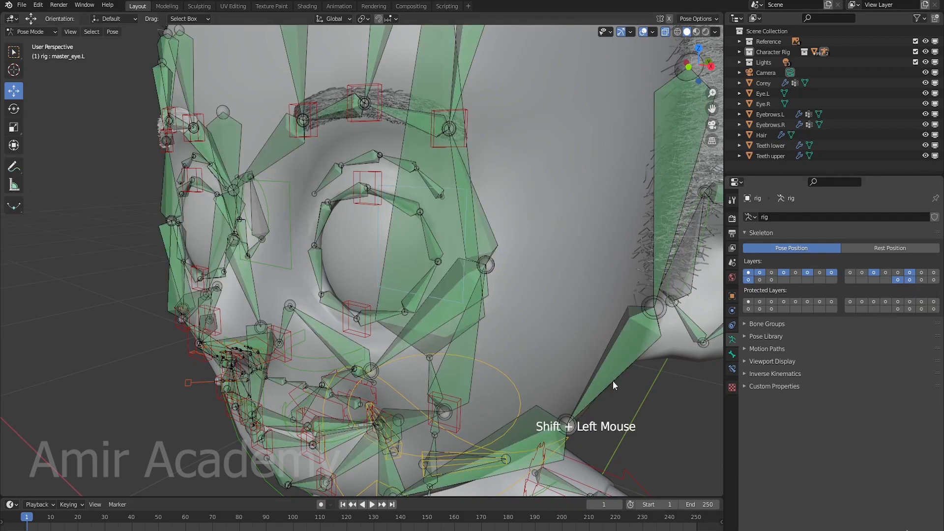
middle_drag(613, 381, 492, 382)
middle_drag(417, 329, 447, 243)
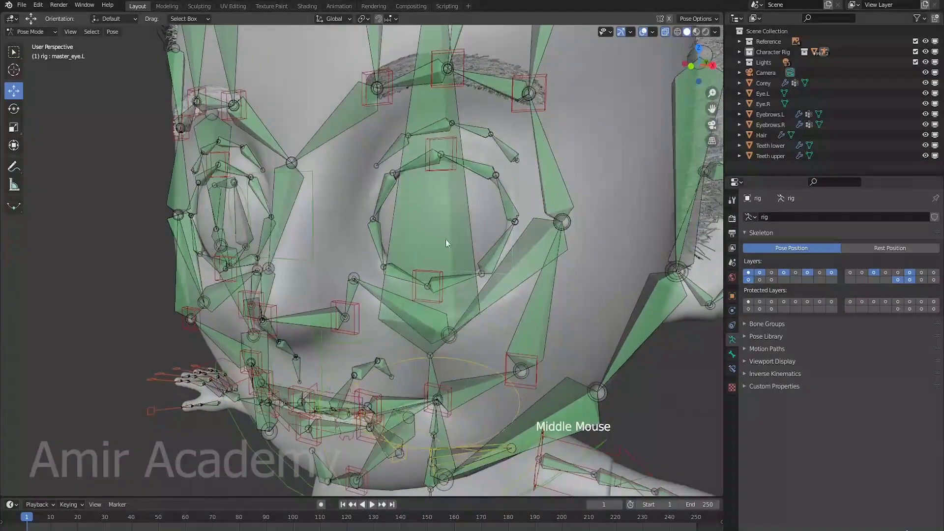
mouse_move(485, 293)
middle_down()
mouse_move(463, 296)
mouse_move(482, 291)
middle_up()
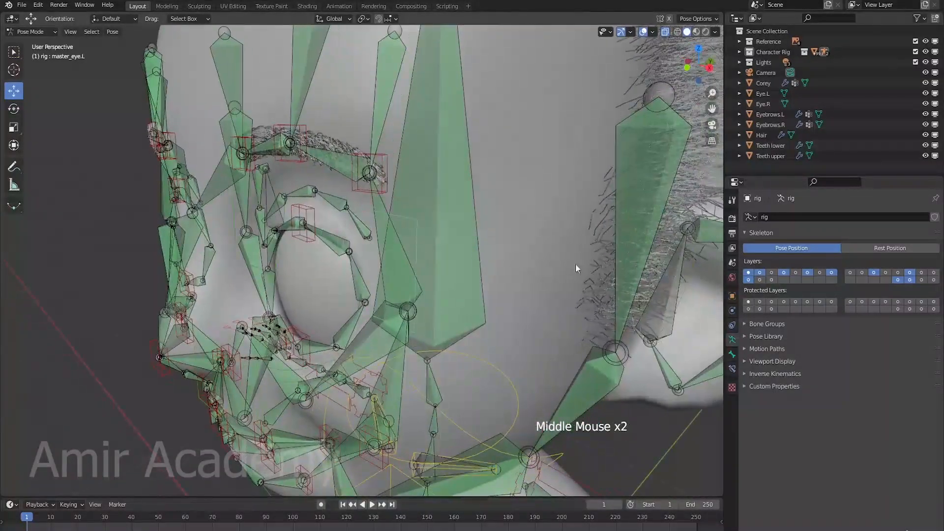
shift+click(910, 280)
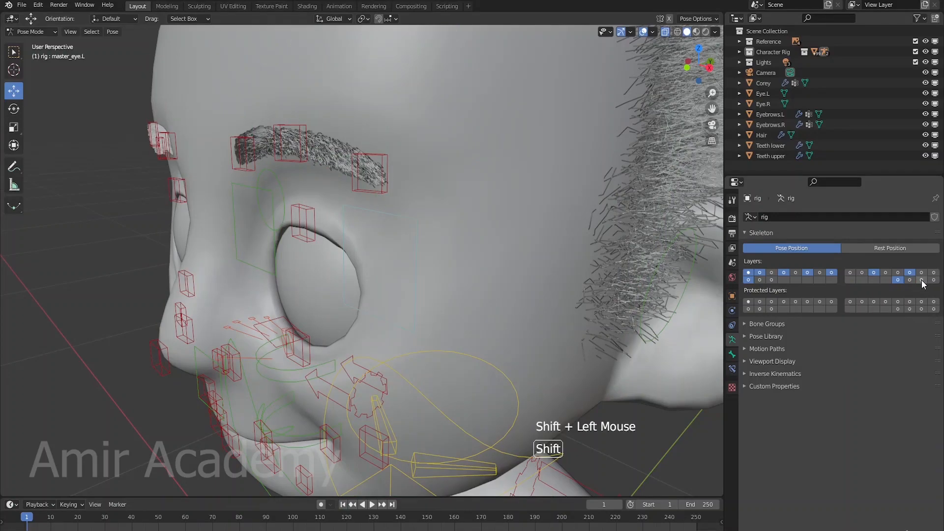
- Show the rig's mechanism bone layer and select the MCH-eye.L bone inside the left eye
shift+click(921, 279)
mouse_move(396, 287)
middle_down()
mouse_move(387, 280)
mouse_move(410, 278)
mouse_move(385, 282)
middle_up()
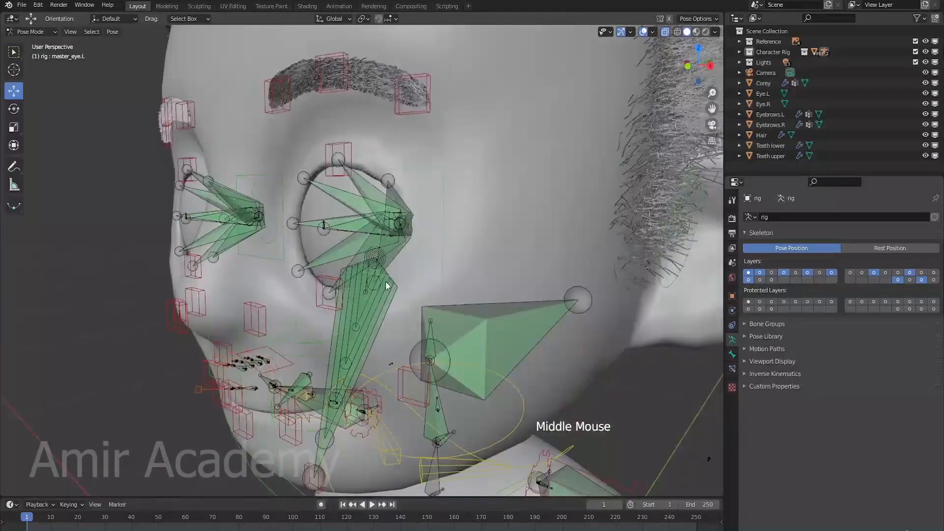
scroll(358, 229, up, 2)
shift+middle_drag(357, 240, 368, 237)
middle_drag(367, 237, 307, 268)
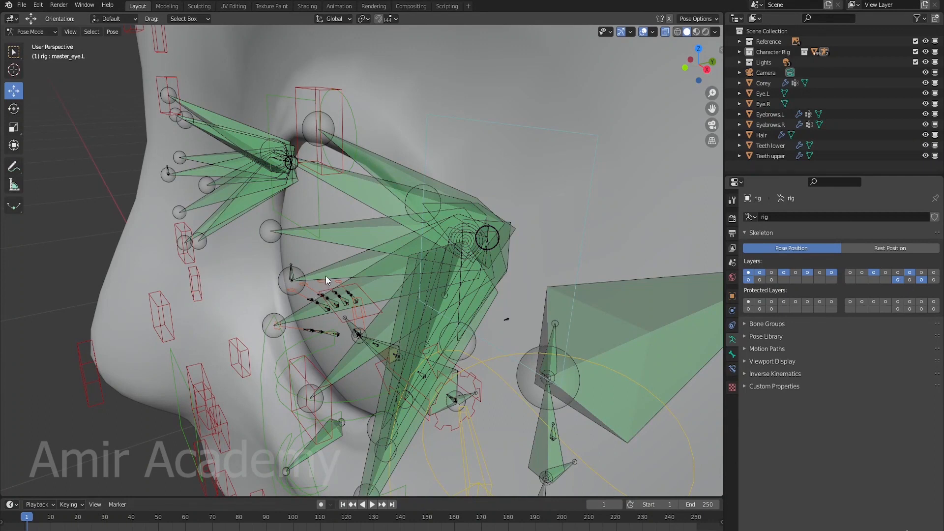
click(342, 264)
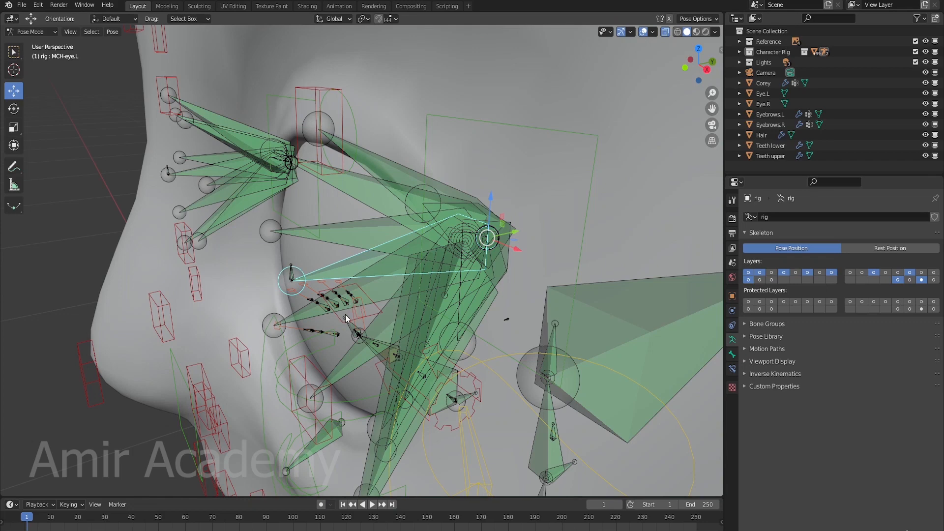
middle_drag(341, 273, 352, 324)
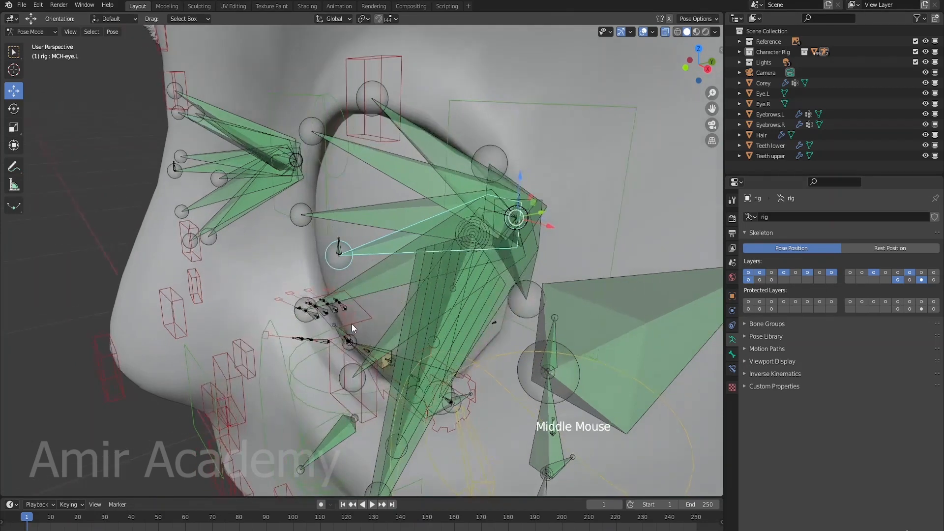
shift+middle_drag(585, 325, 537, 320)
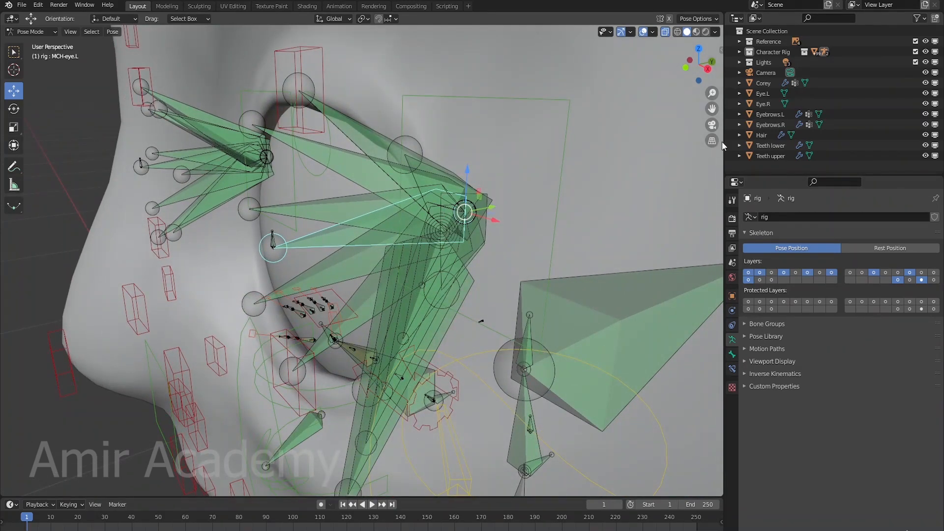
- Turn on X-ray for the meshes and parent the Eye.L object to the MCH-eye.L bone with the Bone option
click(768, 95)
key(alt+z)
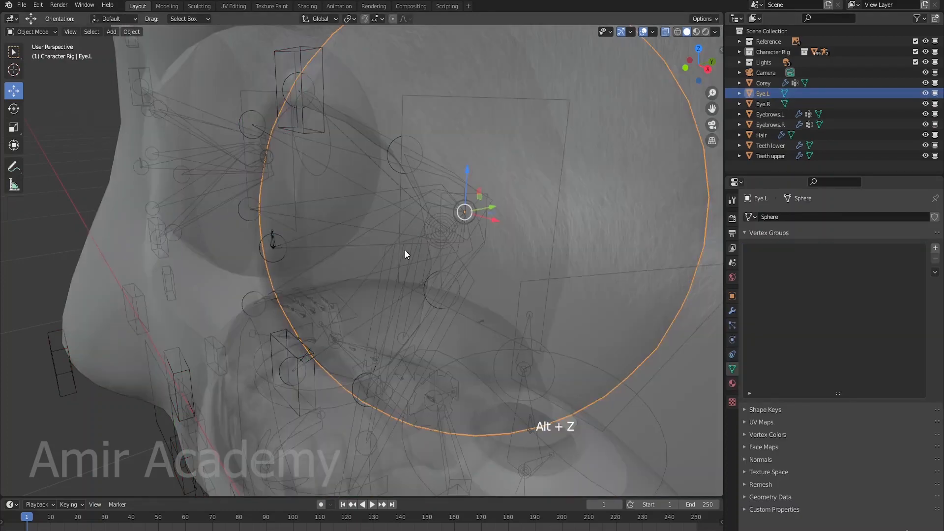
mouse_move(405, 250)
middle_down()
mouse_move(449, 256)
mouse_move(418, 263)
middle_up()
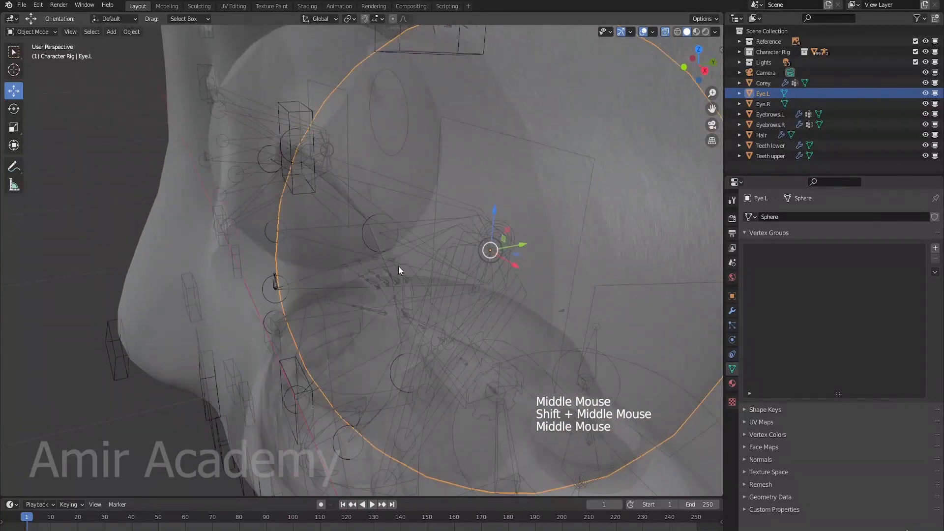
shift+click(312, 276)
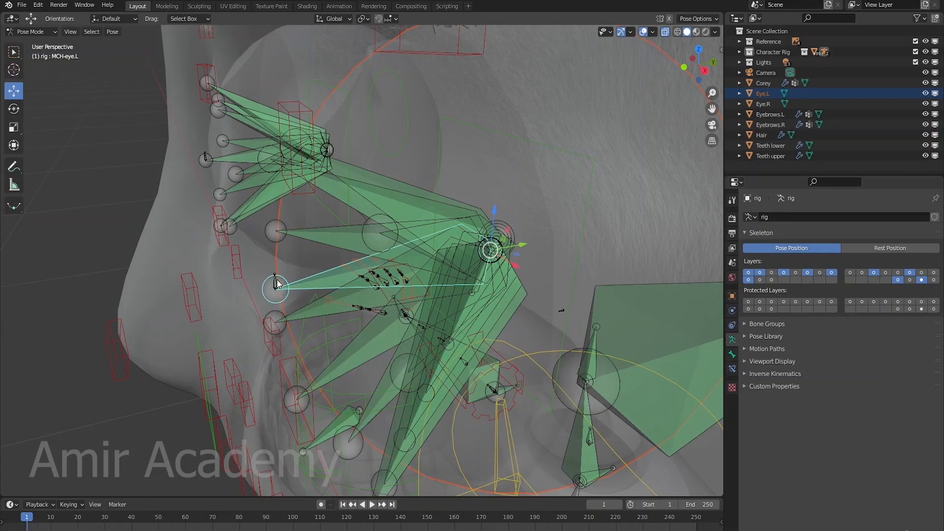
scroll(391, 316, down, 2)
middle_drag(391, 316, 527, 321)
shift+middle_drag(527, 322, 456, 320)
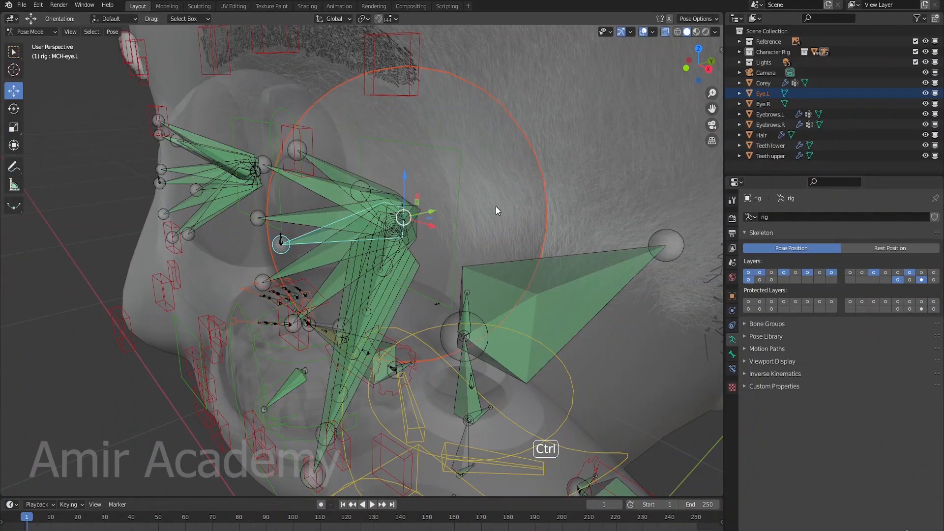
key(ctrl+p)
click(443, 208)
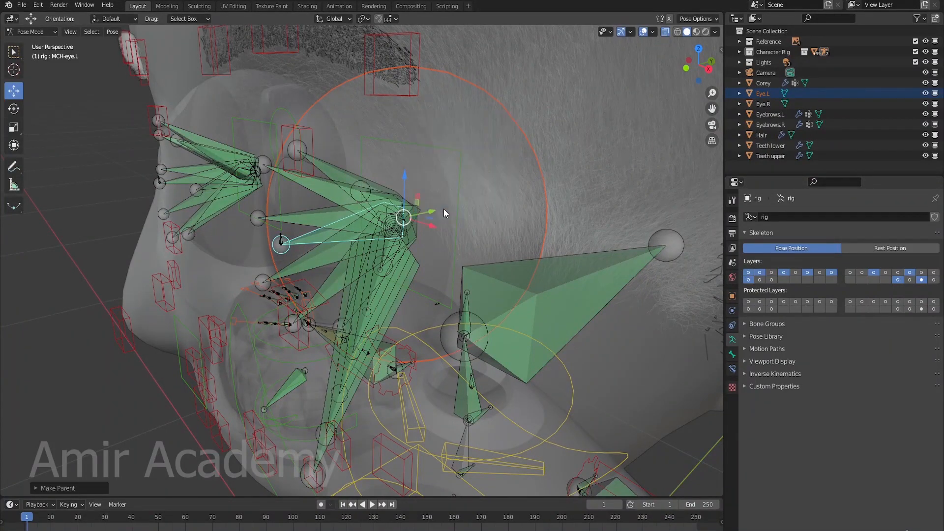
- Parent the Eye.R object to the MCH-eye.R bone inside the right eye with the Bone option
shift+middle_drag(453, 196, 339, 241)
click(768, 105)
scroll(337, 225, up, 2)
shift+middle_drag(340, 241, 299, 236)
scroll(385, 261, up, 2)
mouse_move(385, 261)
middle_down()
mouse_move(410, 259)
mouse_move(396, 253)
middle_up()
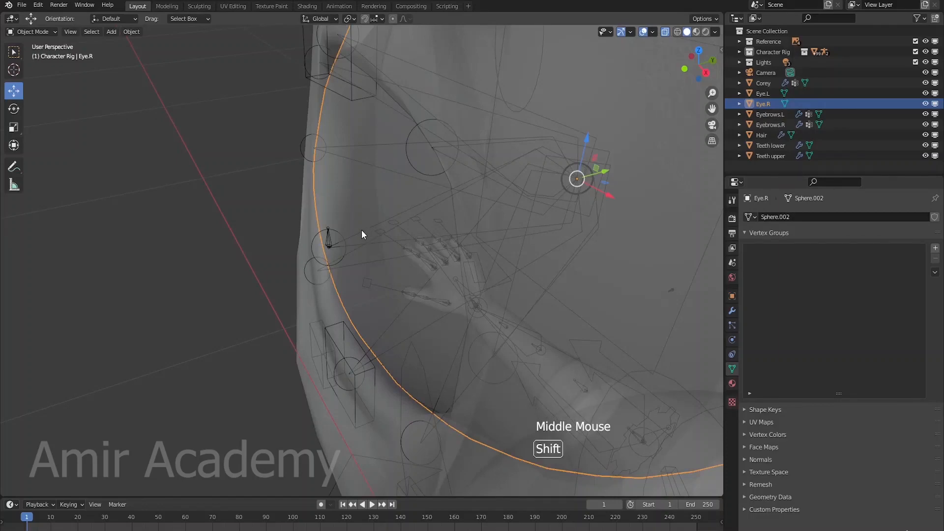
shift+click(362, 230)
scroll(453, 291, down, 2)
mouse_move(453, 290)
middle_down()
mouse_move(565, 243)
mouse_move(465, 277)
middle_up()
key(ctrl+p)
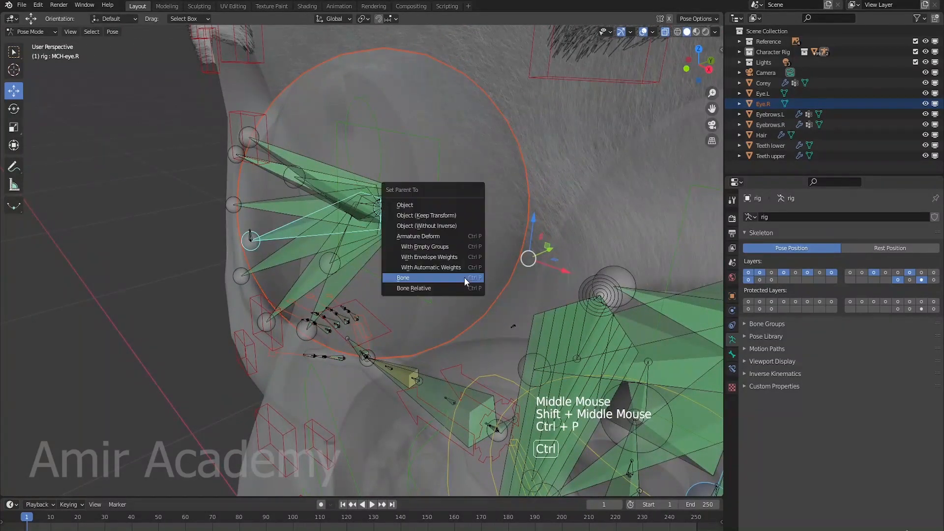
click(435, 278)
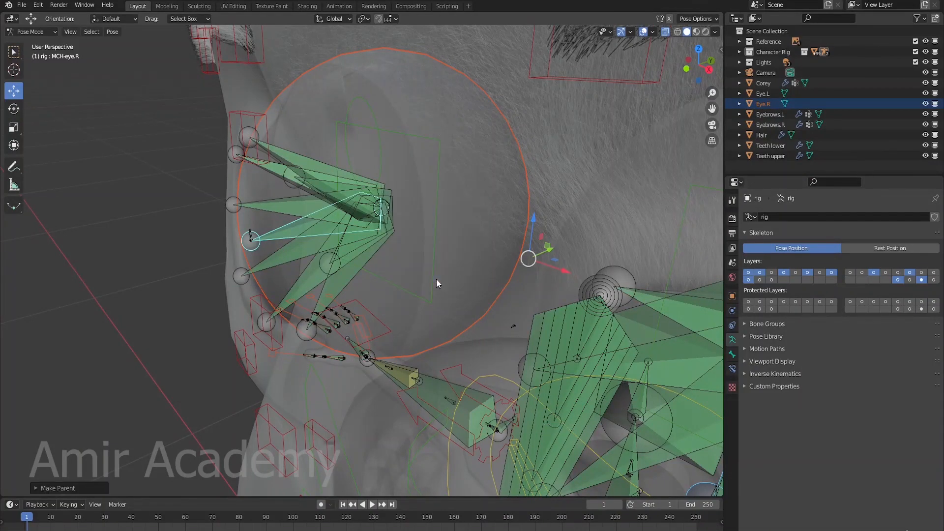
- Hide the rig's mechanism bone layer so that only the control shapes are displayed
scroll(436, 279, down, 4)
shift+middle_drag(439, 278, 464, 283)
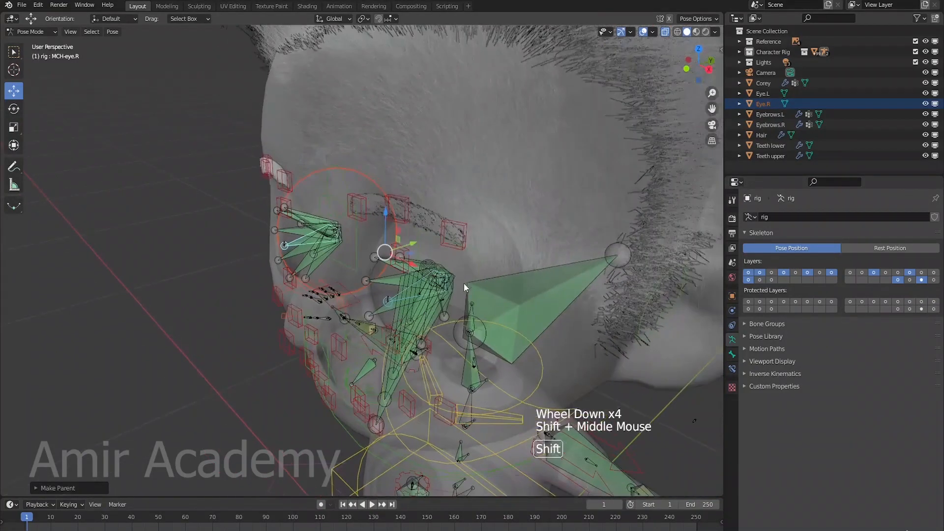
shift+click(923, 280)
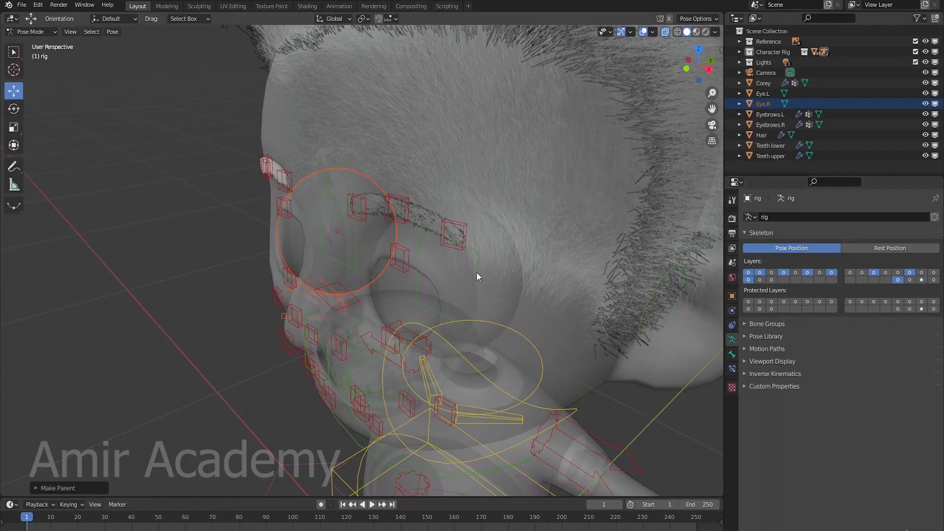
shift+middle_drag(476, 272, 486, 250)
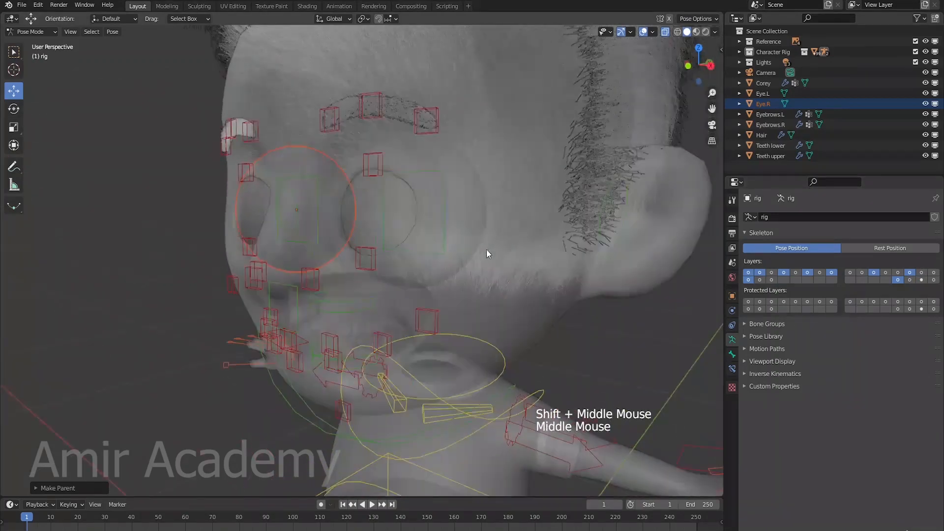
- Switch the viewport to Material Preview shading with X-ray off, and clear the selection
click(696, 32)
key(alt+z)
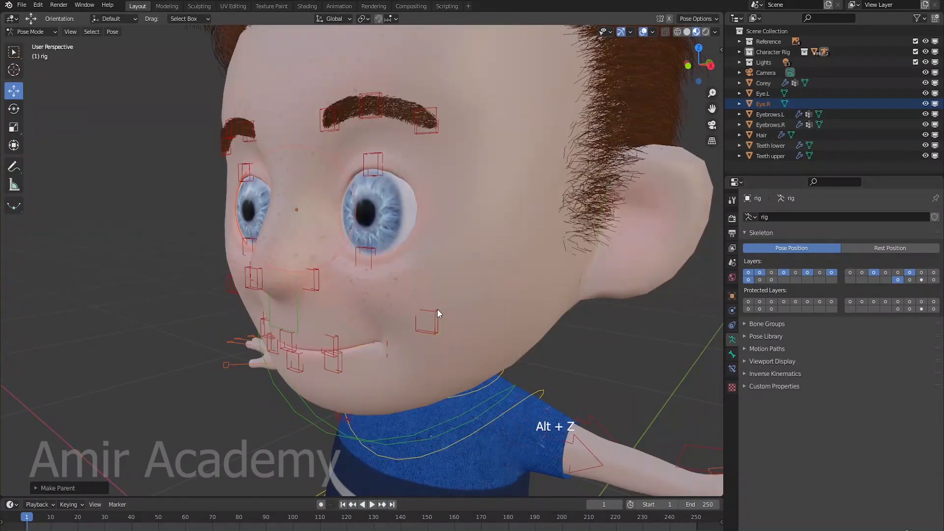
scroll(385, 300, down, 3)
middle_drag(385, 300, 396, 295)
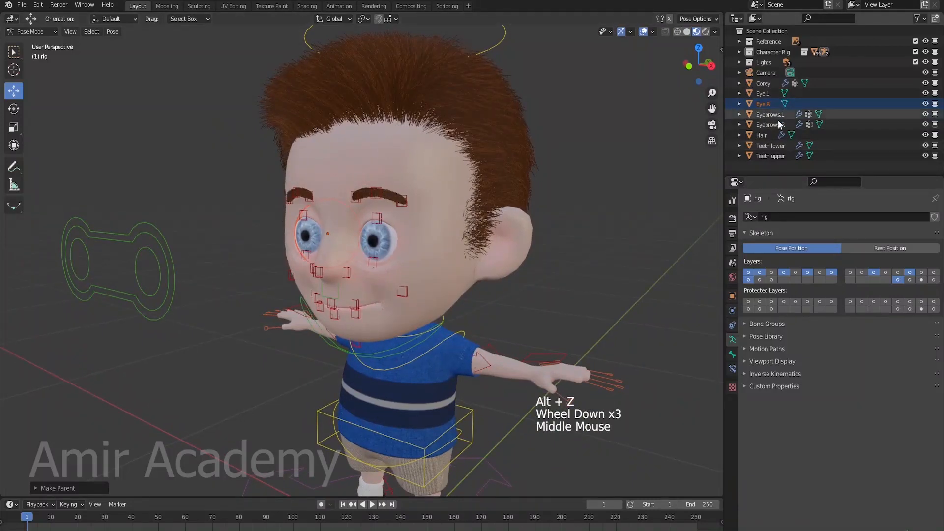
key(alt+a)
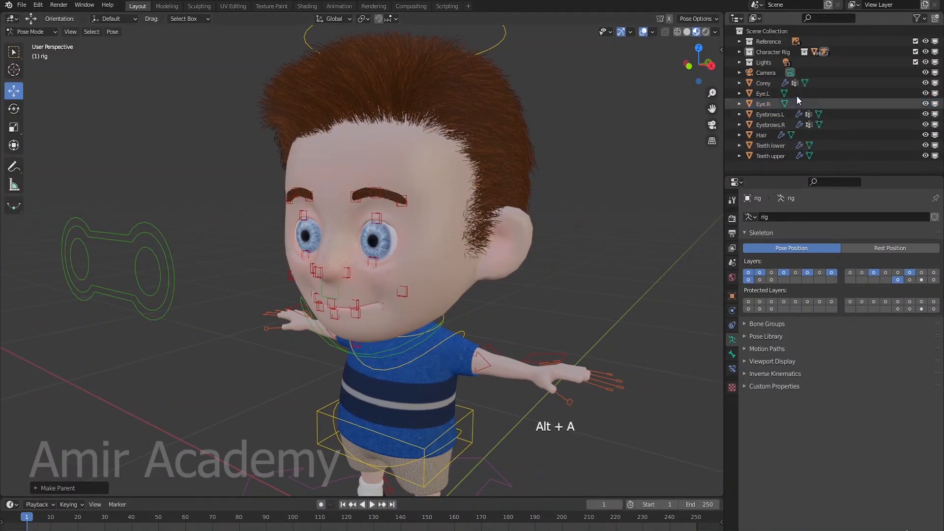
- Test the eyes control in front of the face by moving it freely, cancel the move and reset its location
shift+middle_drag(395, 310, 430, 324)
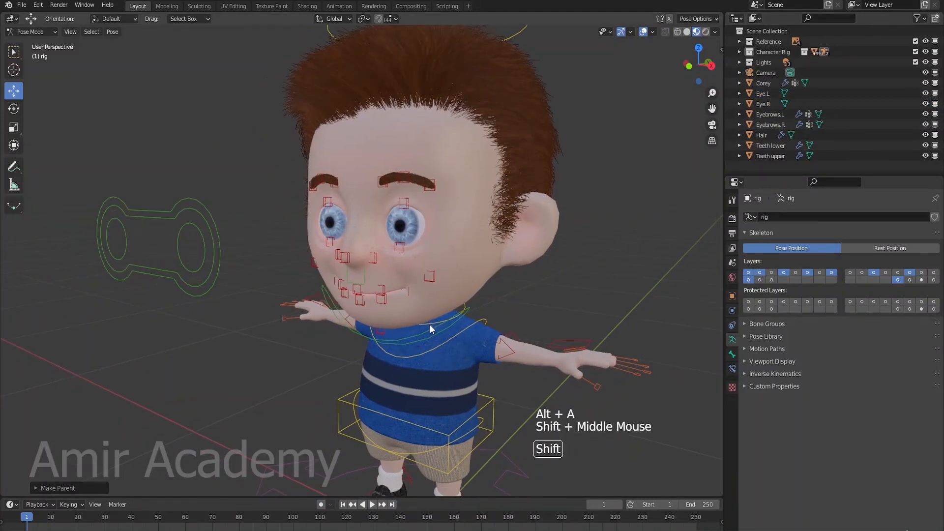
click(247, 350)
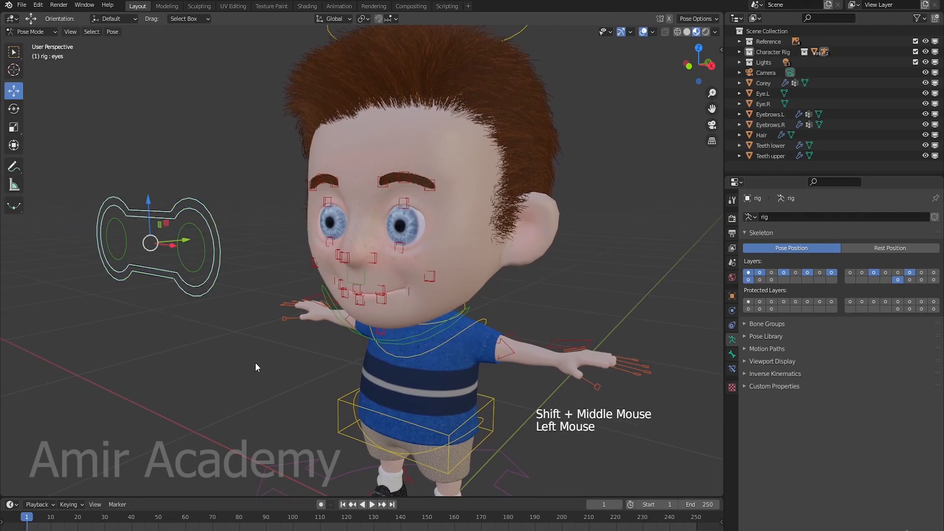
key(g)
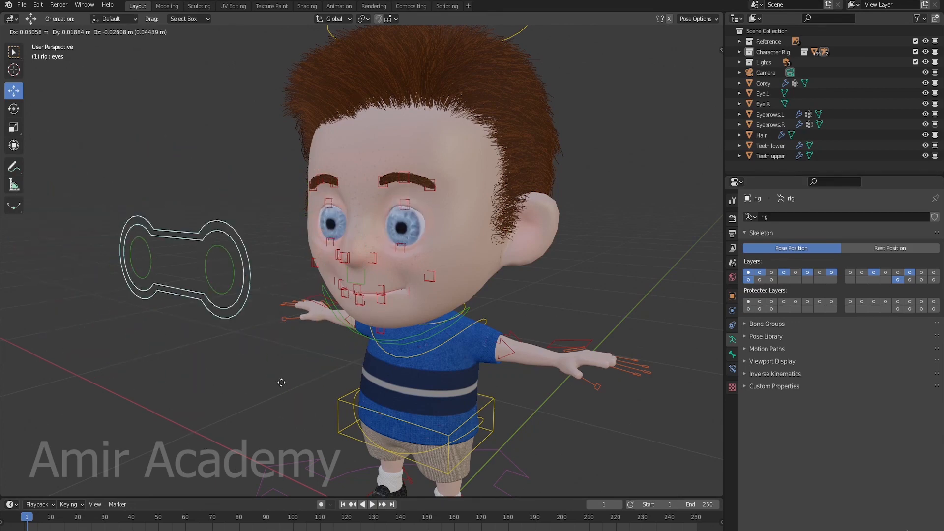
key(Escape)
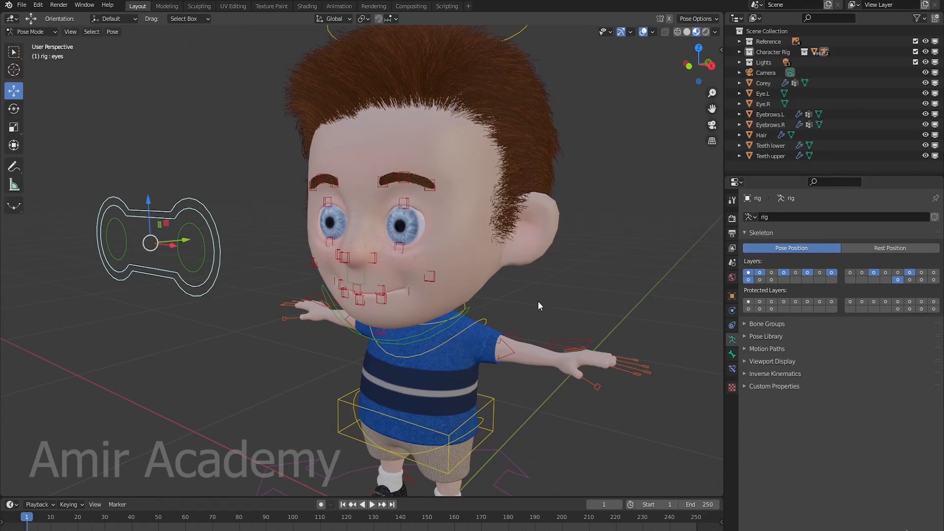
key(alt+g)
- Hide the Hair, Eyebrows.R, Eyebrows.L, Eye.R, Eye.L and Corey objects to expose the teeth
middle_drag(202, 322, 181, 315)
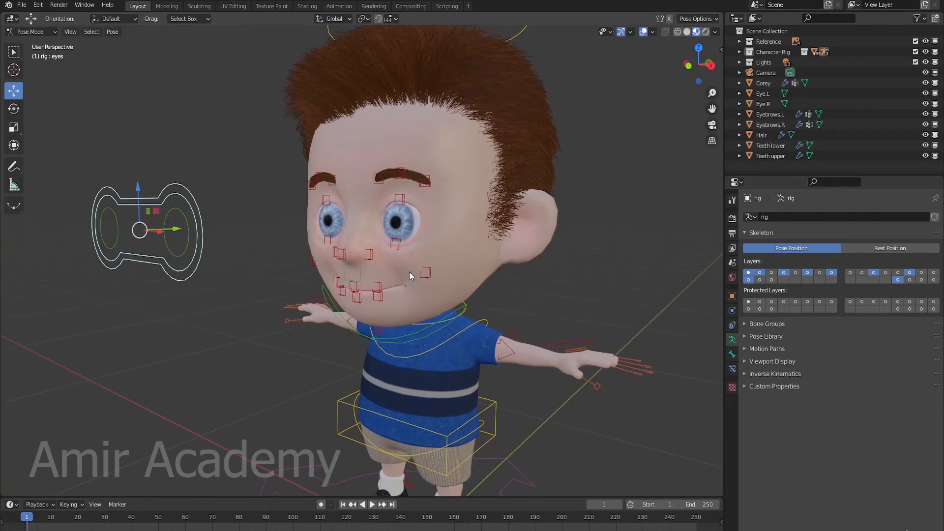
shift+middle_drag(413, 306, 425, 293)
scroll(443, 257, up, 3)
shift+middle_drag(443, 257, 406, 262)
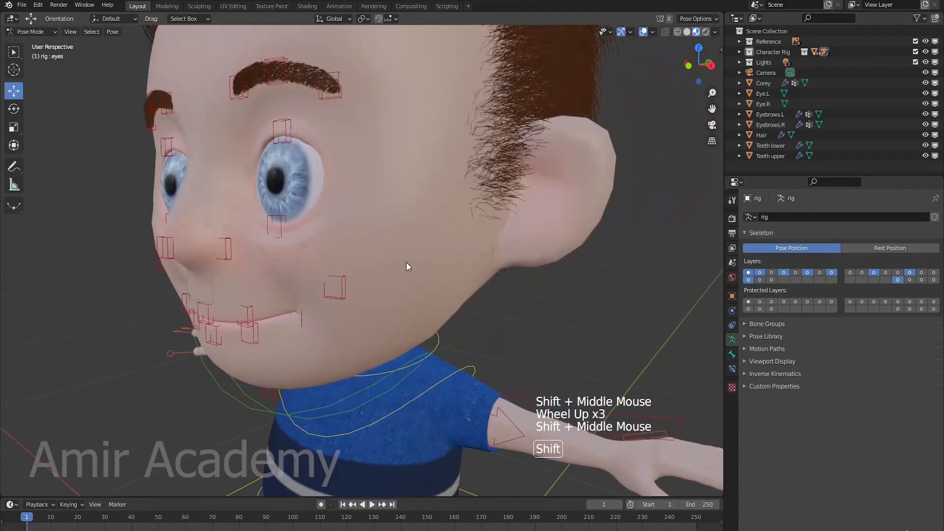
click(925, 135)
click(926, 125)
click(926, 114)
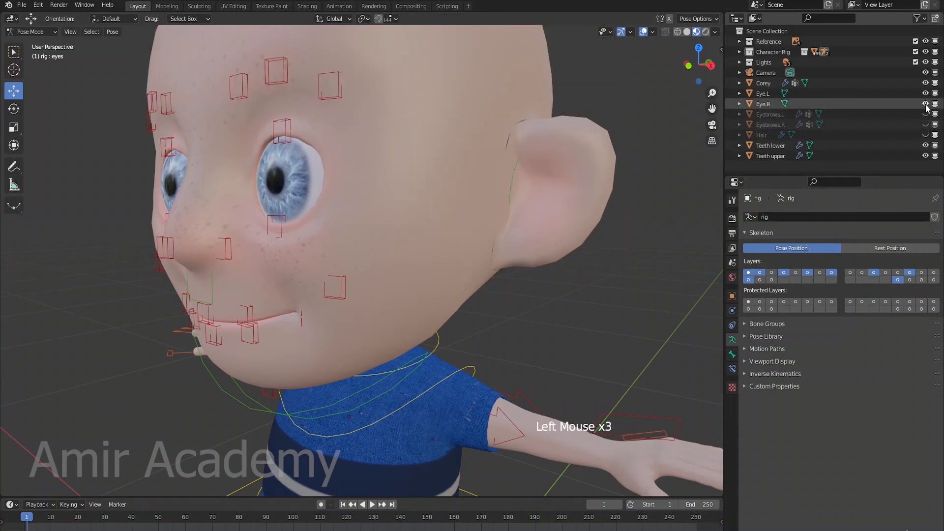
click(925, 103)
click(925, 93)
click(926, 83)
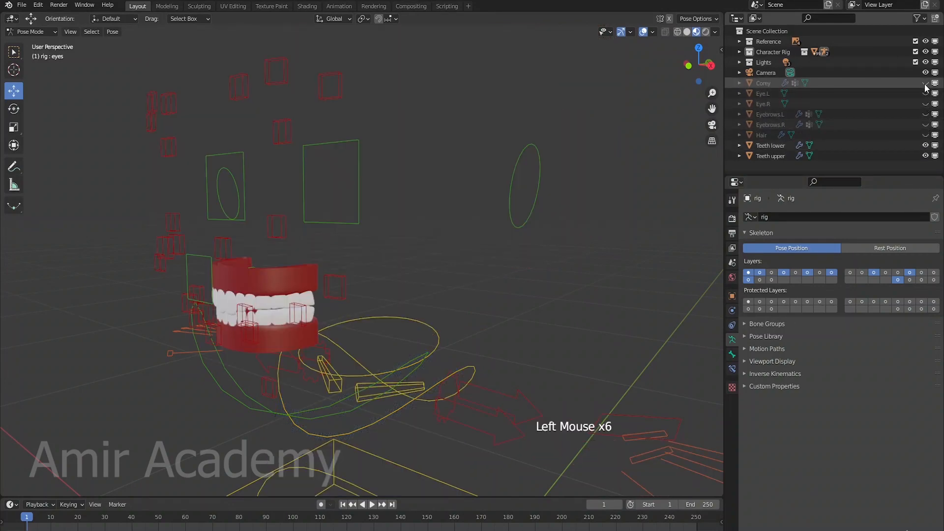
shift+middle_drag(247, 295, 418, 275)
scroll(390, 259, up, 3)
mouse_move(418, 275)
middle_down()
mouse_move(444, 292)
mouse_move(426, 296)
mouse_move(425, 275)
middle_up()
shift+scroll(445, 293, up, 1)
scroll(426, 295, up, 2)
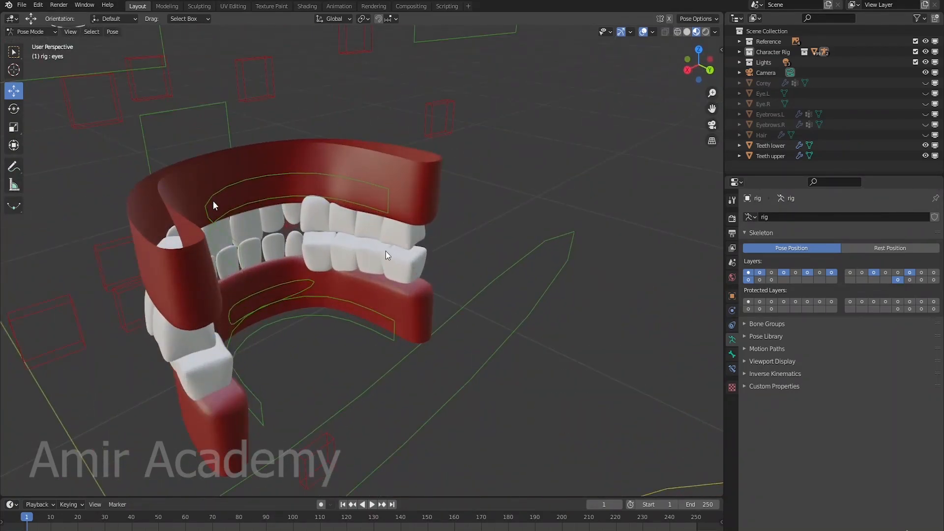
middle_drag(386, 251, 421, 255)
click(421, 252)
middle_drag(478, 275, 492, 308)
scroll(459, 303, up, 2)
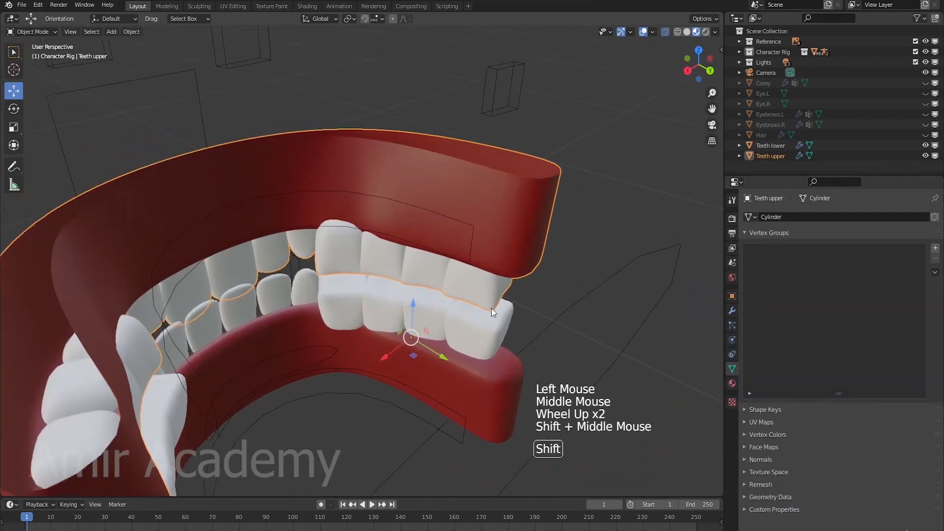
shift+click(394, 201)
scroll(393, 203, down, 4)
middle_drag(393, 204, 131, 175)
scroll(396, 279, down, 2)
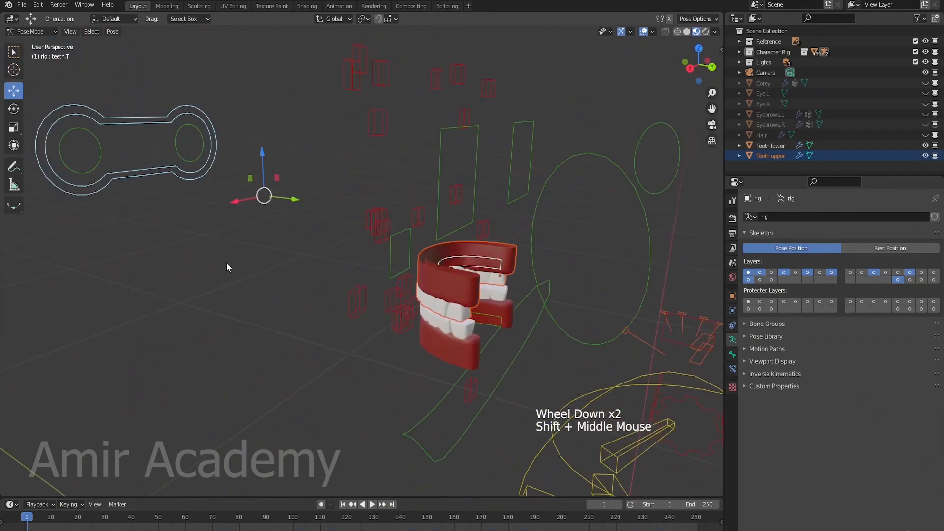
key(alt+a)
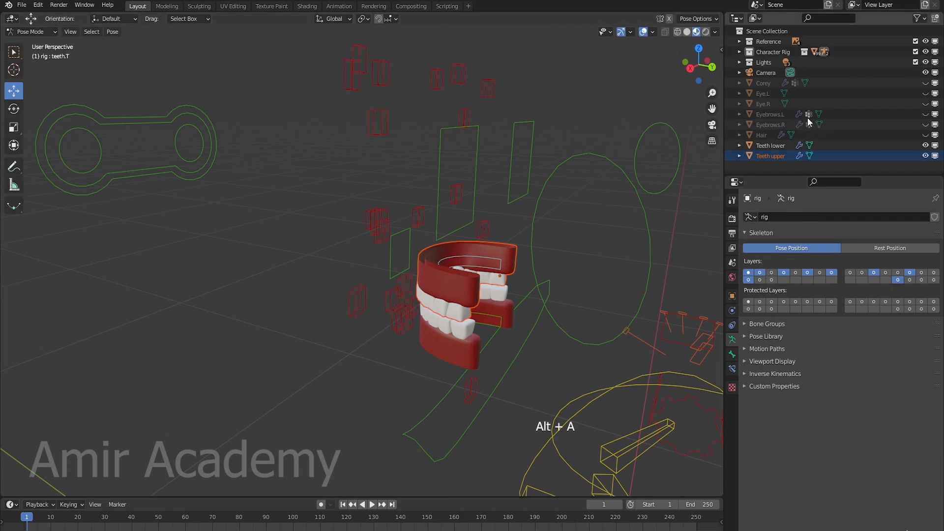
key(alt+a)
- Parent the Teeth upper object to the teeth.T control bone with the Bone option
scroll(526, 280, up, 1)
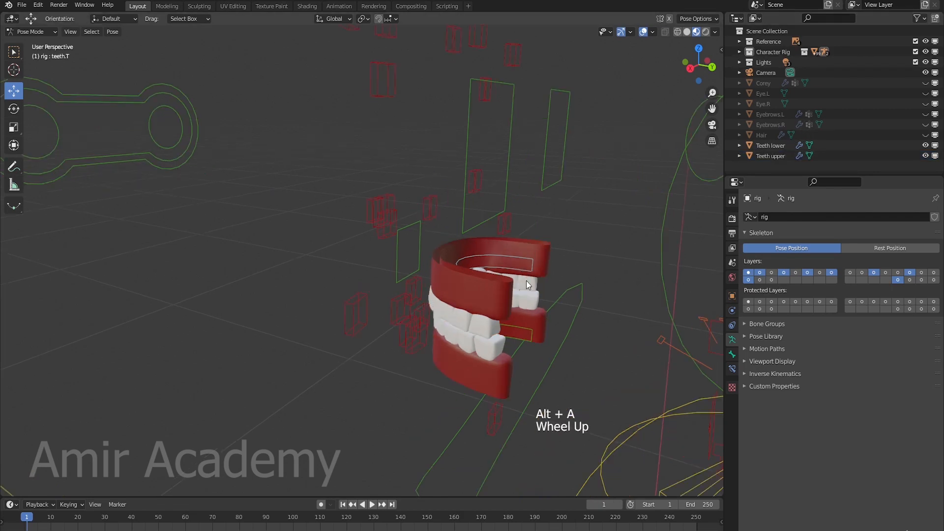
shift+middle_drag(527, 280, 453, 193)
scroll(507, 248, up, 3)
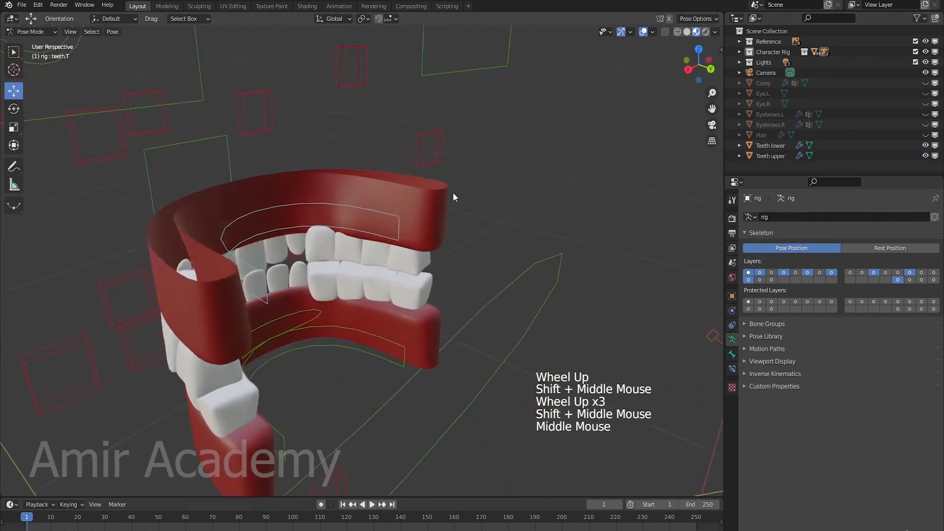
click(445, 200)
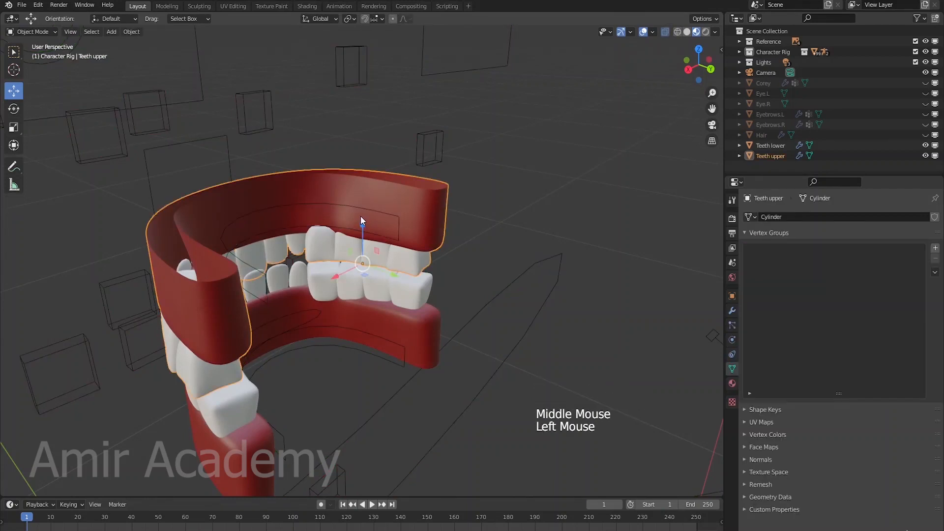
shift+click(350, 205)
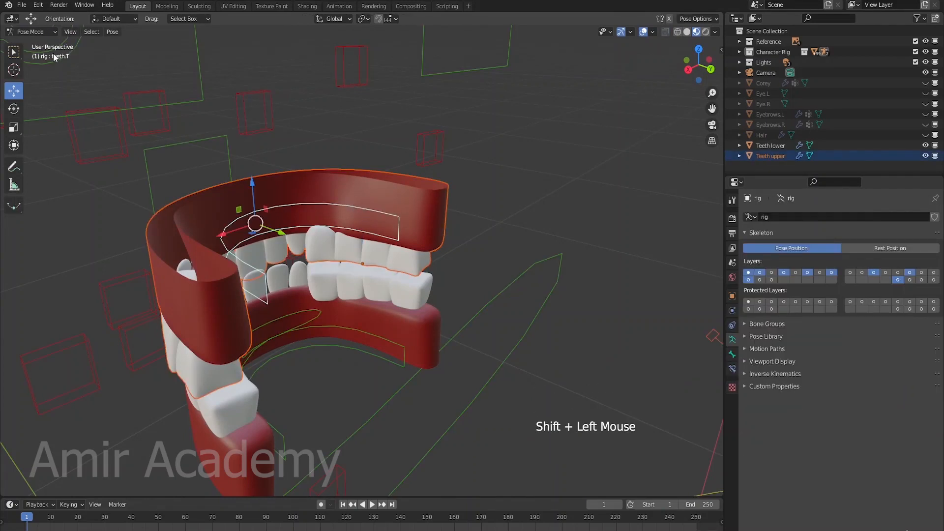
scroll(359, 317, down, 3)
middle_drag(364, 316, 426, 308)
key(ctrl+p)
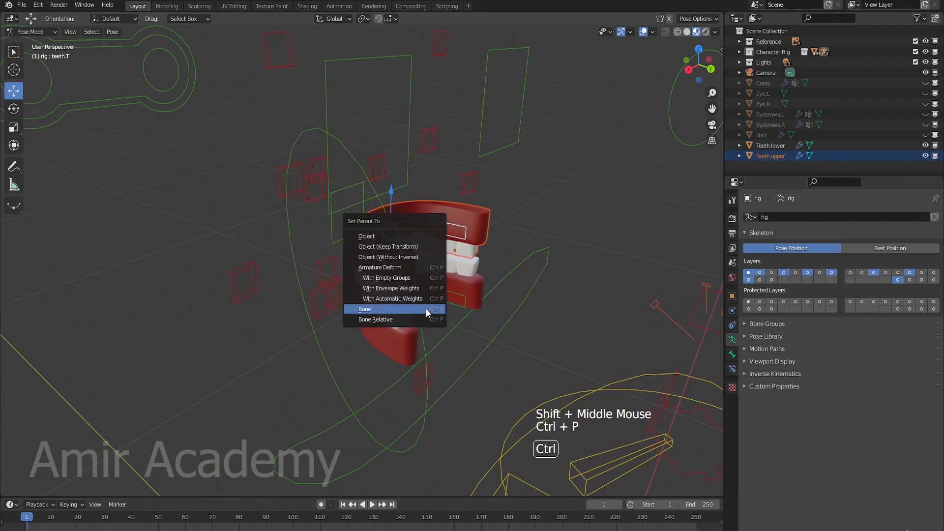
click(377, 309)
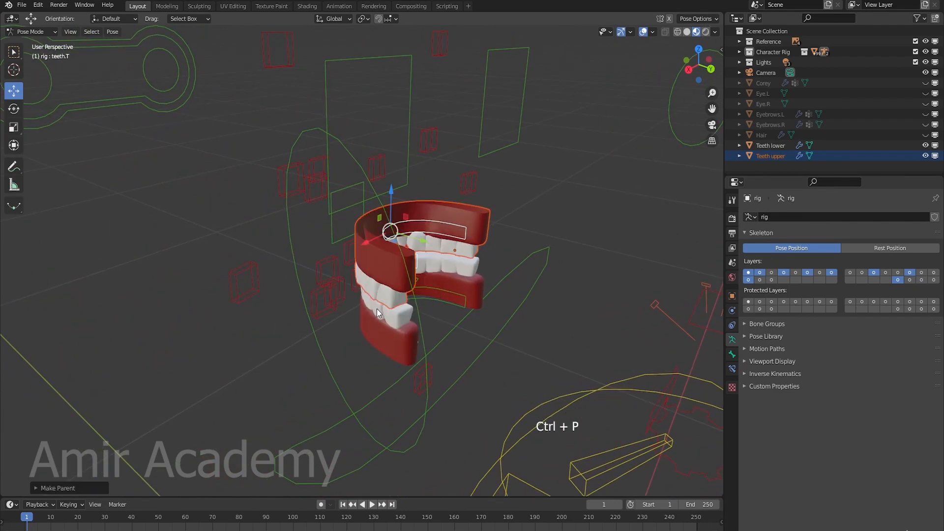
- Deselect the teeth.T control and the Teeth upper object
middle_drag(526, 270, 494, 268)
scroll(494, 268, up, 2)
key(alt+a)
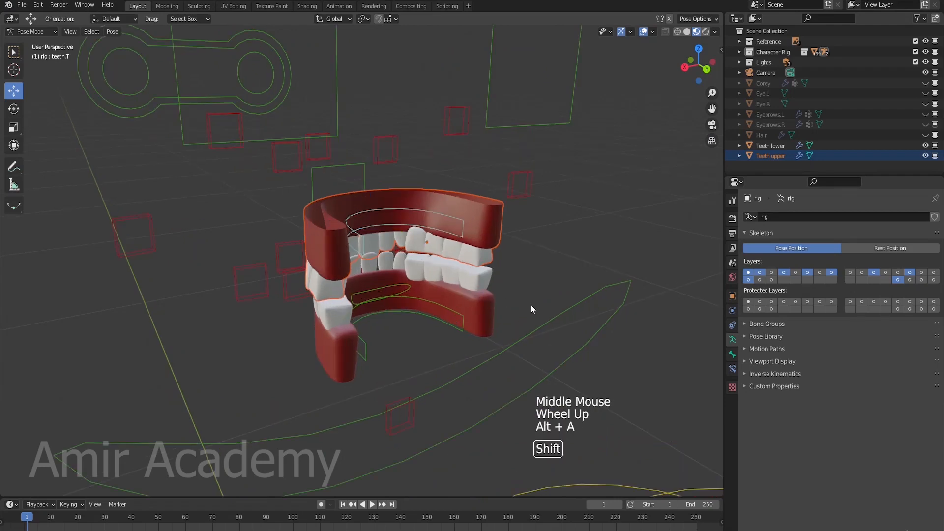
shift+middle_drag(530, 305, 457, 269)
key(alt+a)
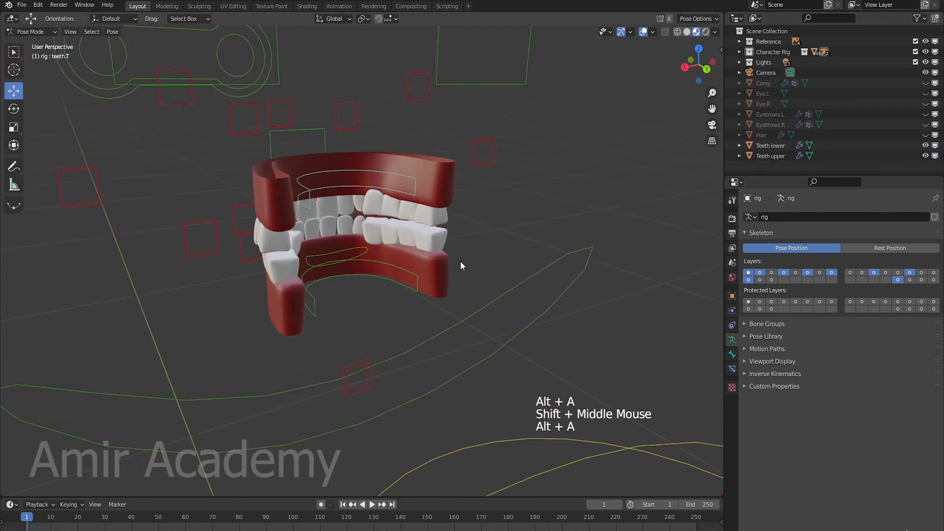
- Parent the Teeth lower object to the teeth.B control bone with the Bone option, and clear the bone selection
click(444, 262)
scroll(442, 266, up, 3)
middle_drag(442, 266, 426, 302)
shift+click(426, 304)
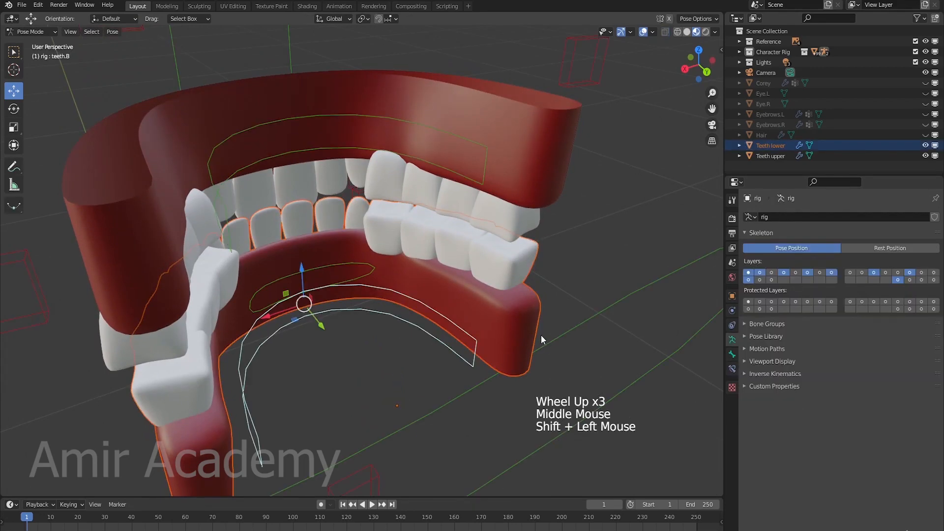
scroll(541, 335, down, 4)
middle_drag(539, 334, 523, 327)
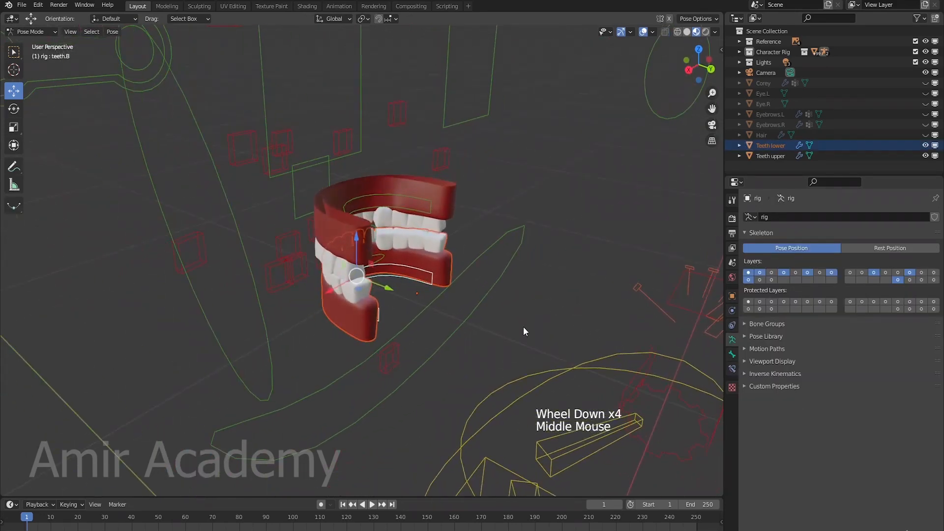
key(ctrl+p)
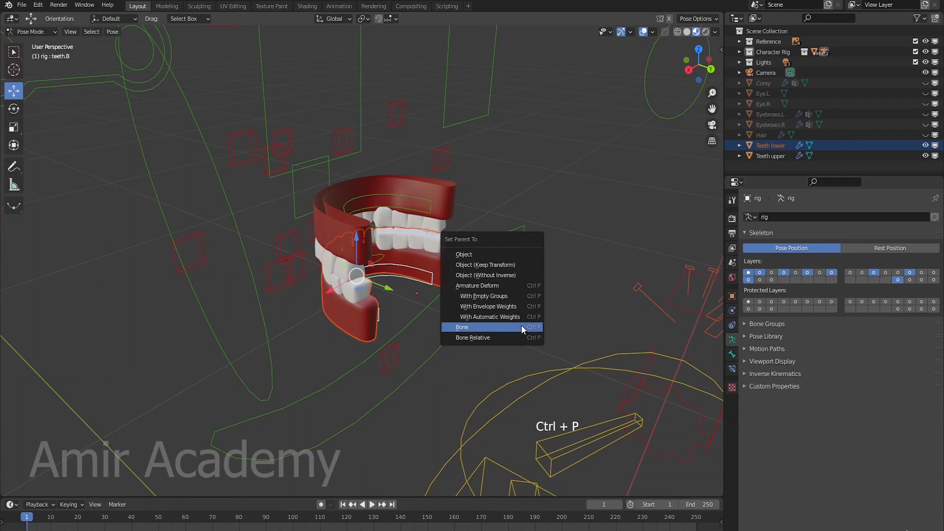
click(523, 326)
key(alt+a)
- Test the lower teeth by temporarily rotating the jaw_master control about 27° around global X, and cancel the rotation
scroll(440, 334, down, 2)
middle_drag(445, 338, 455, 329)
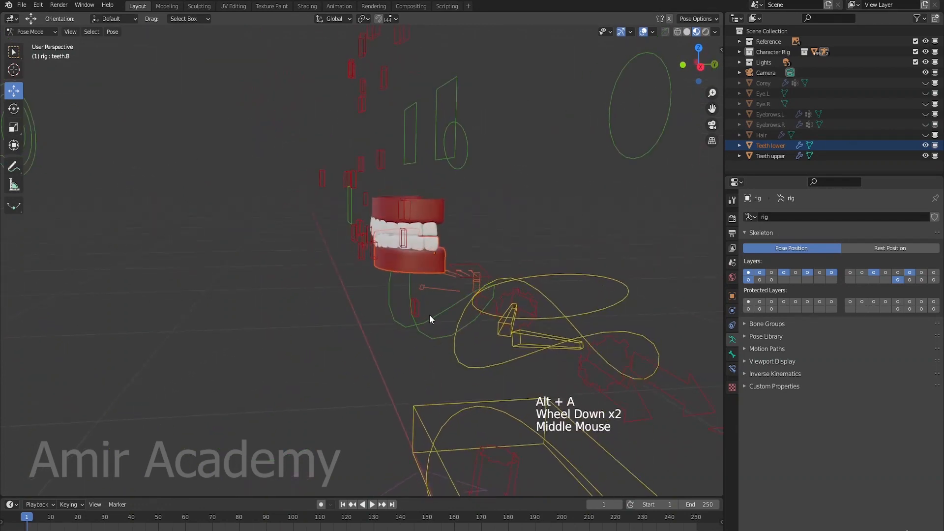
click(487, 364)
middle_drag(487, 364, 527, 360)
scroll(516, 356, up, 2)
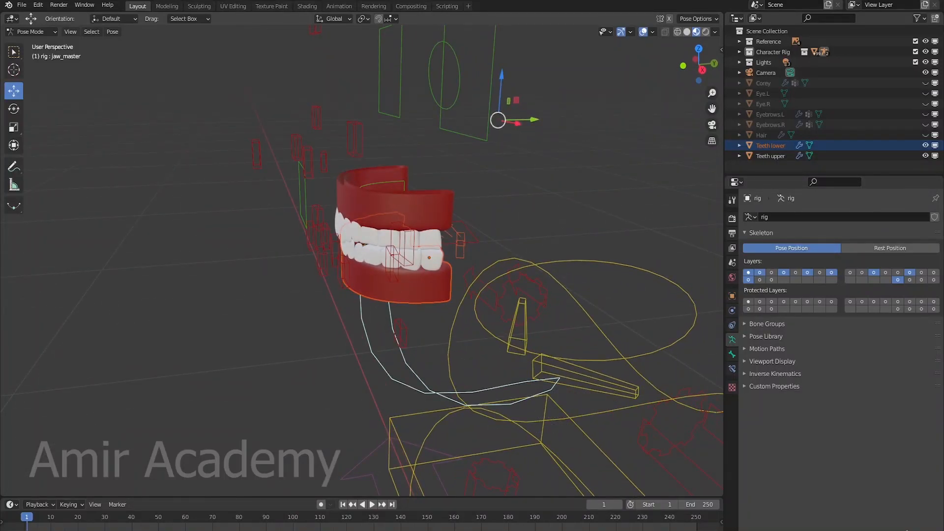
key(r)
key(x)
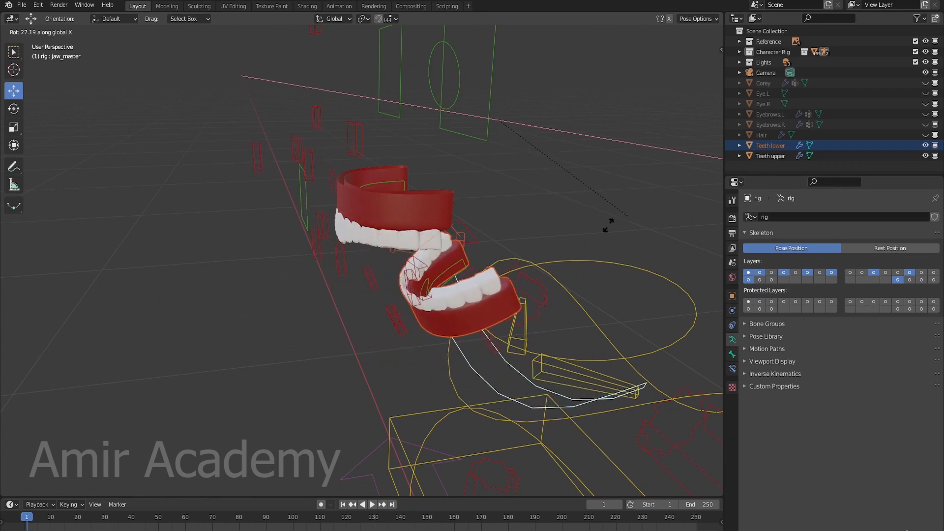
right_click(590, 234)
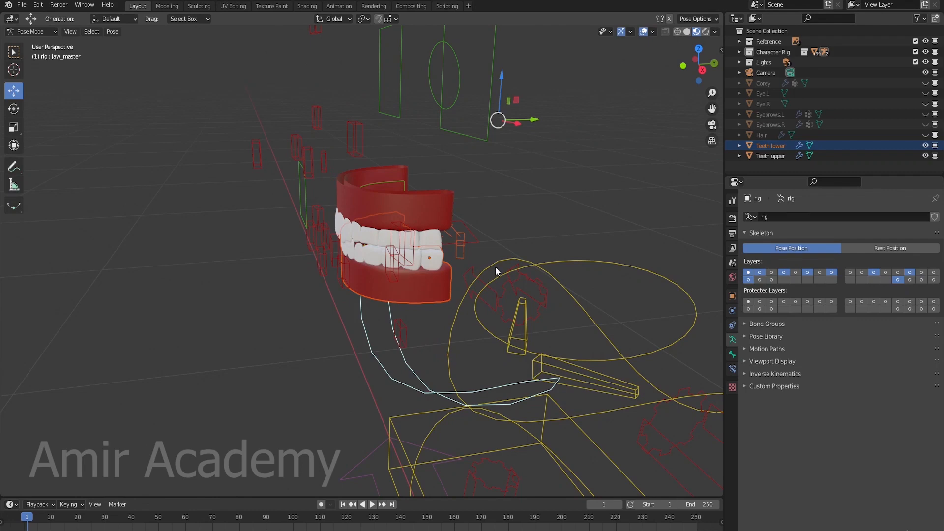
- Clear the Teeth lower selection and unhide the Hair, Eyebrows.R, Eyebrows.L, Eye.R, Eye.L and Corey objects
key(alt+a)
scroll(478, 273, down, 5)
middle_drag(459, 280, 472, 285)
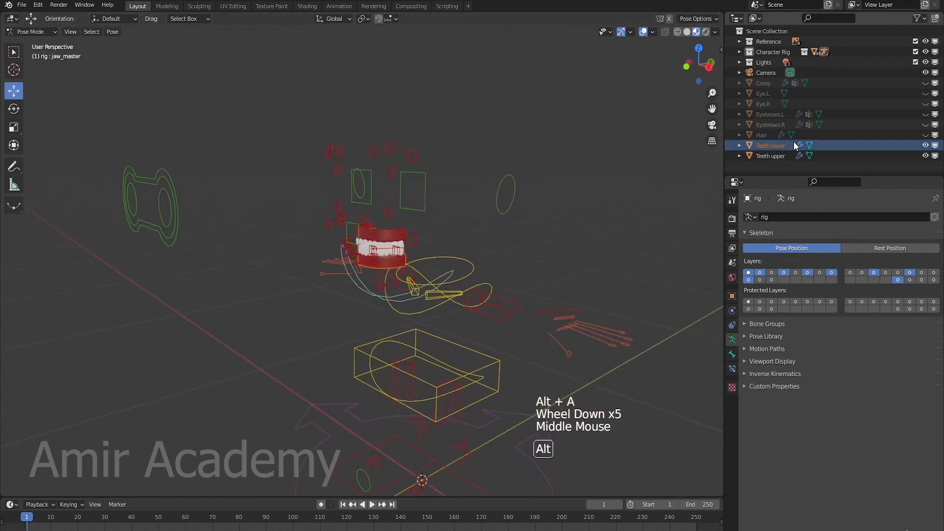
key(alt+a)
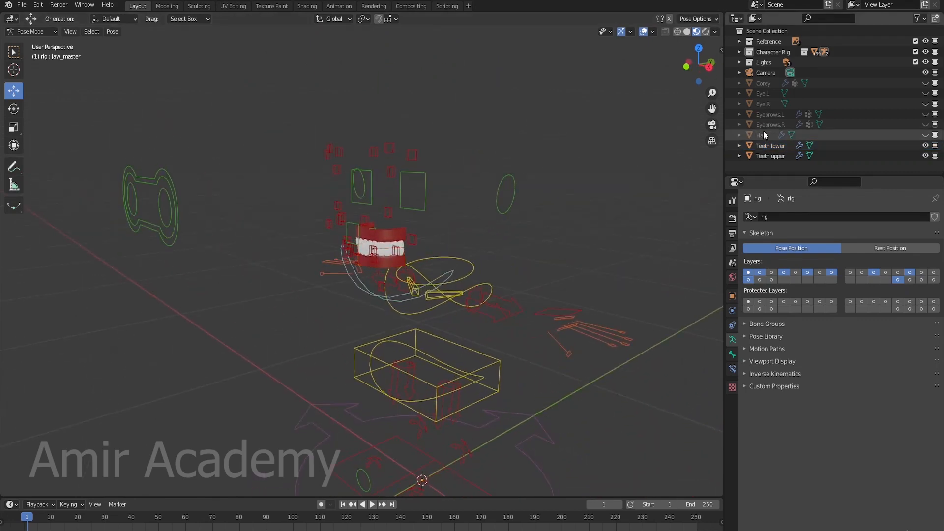
click(926, 135)
click(926, 125)
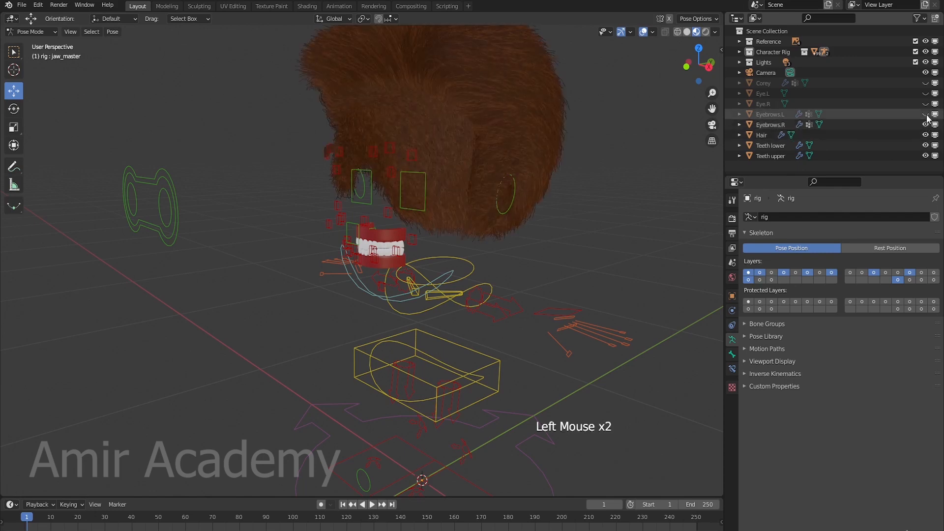
click(926, 114)
click(926, 103)
click(926, 94)
click(925, 82)
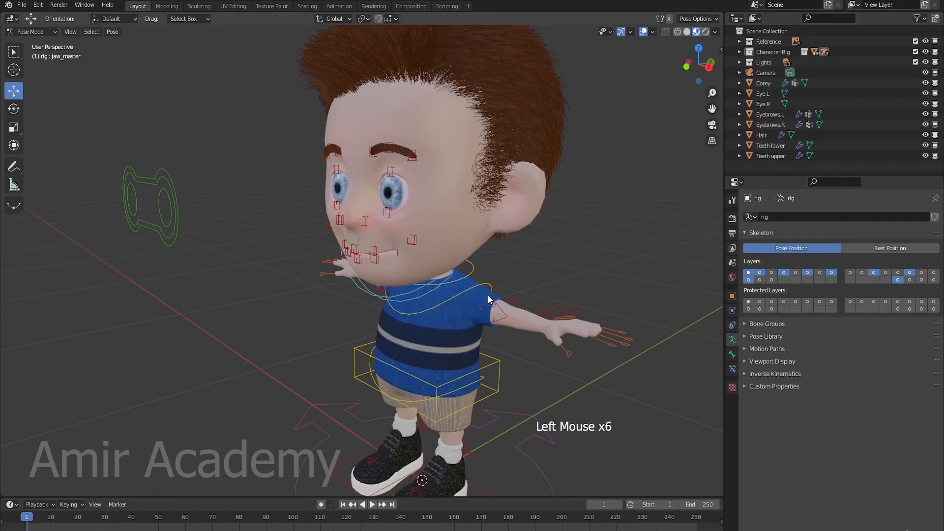
- Test opening the mouth by rotating the jaw_master control around global X, cancel the rotation, and deselect the control
shift+middle_drag(460, 315, 178, 247)
click(362, 279)
scroll(471, 314, up, 3)
key(r)
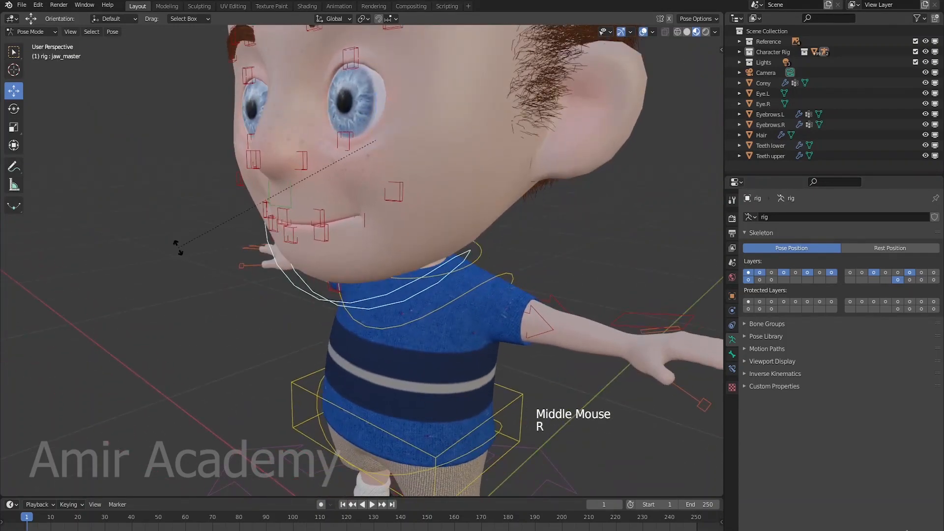
key(x)
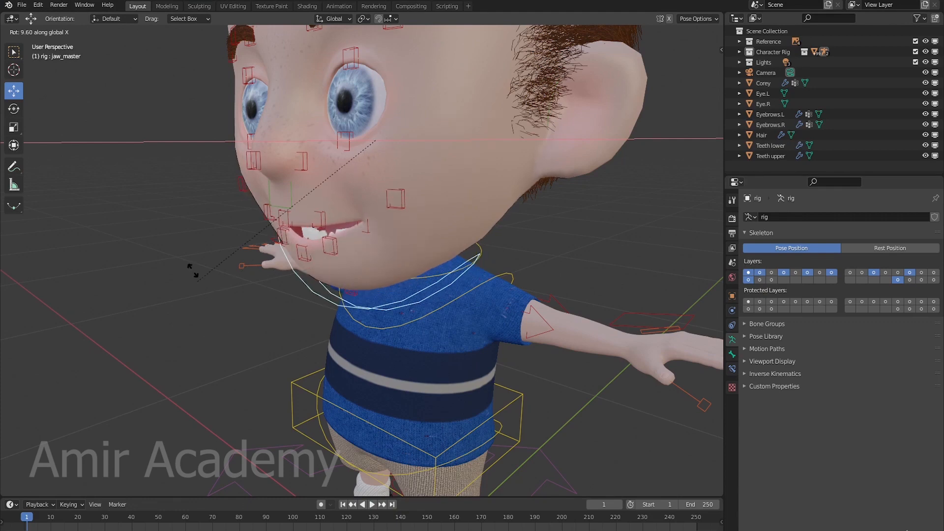
right_click(215, 312)
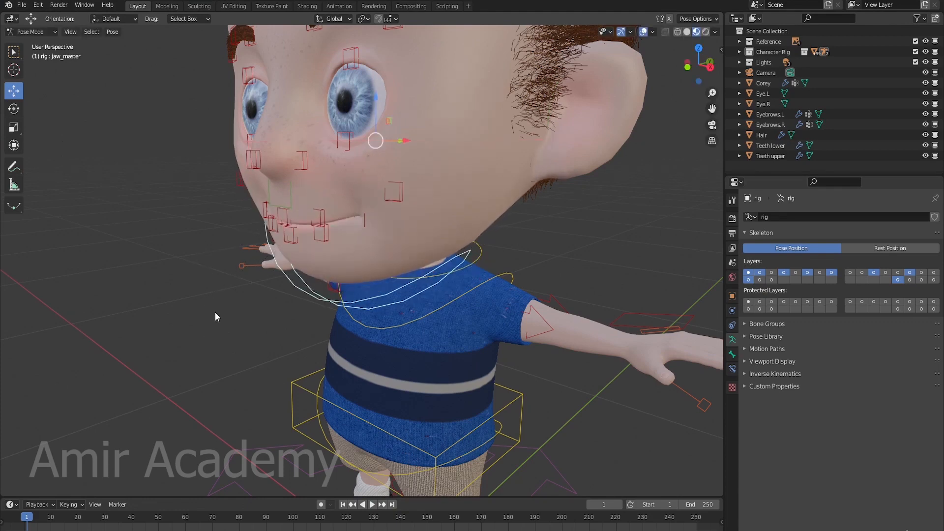
scroll(221, 307, down, 3)
key(alt+a)
middle_drag(221, 311, 240, 302)
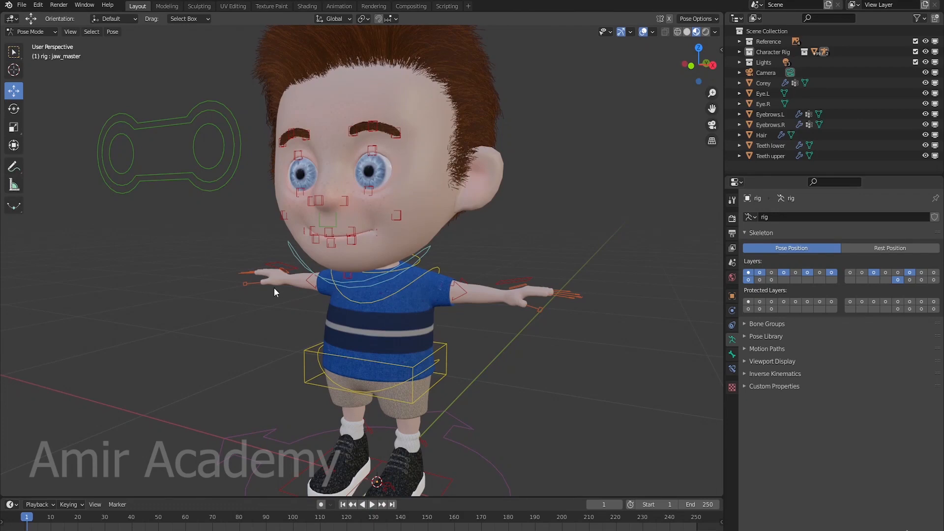
scroll(343, 280, down, 2)
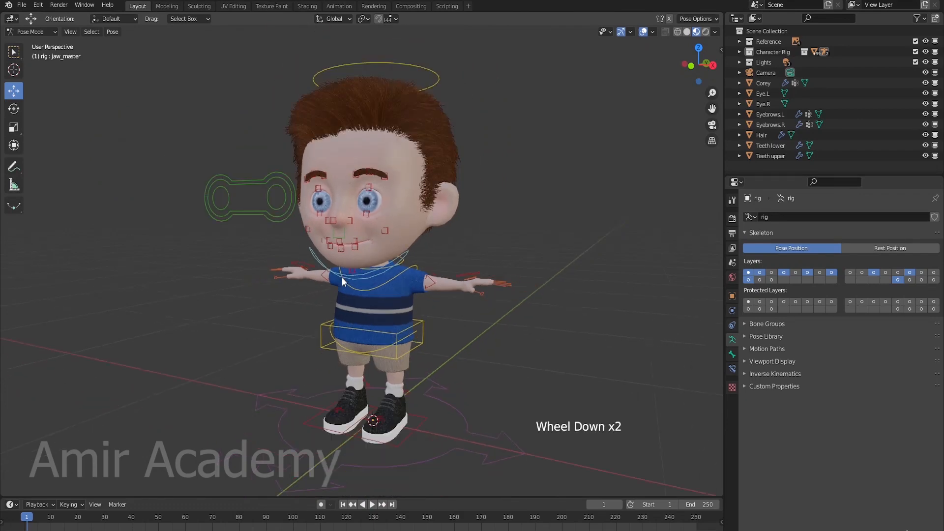
shift+middle_drag(341, 278, 350, 291)
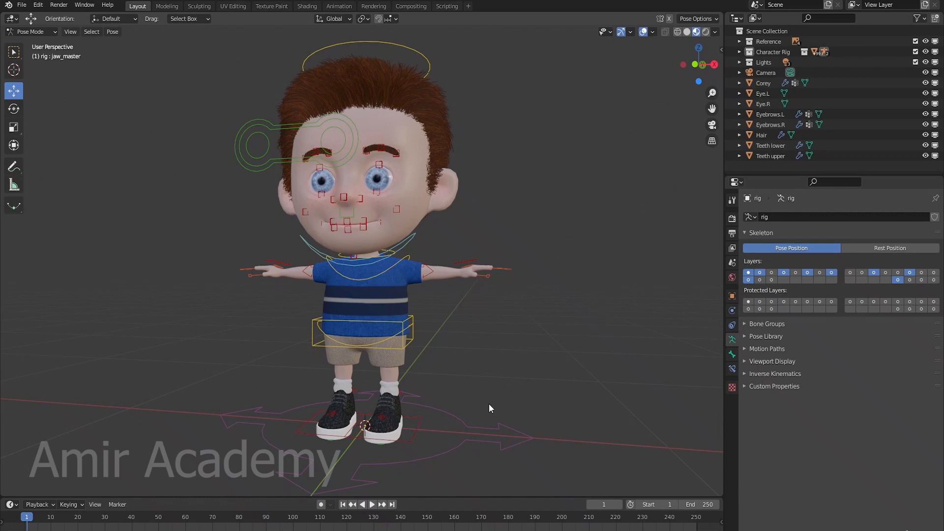
- Try moving the foot_ik.L control outward to test the leg and shoe deformation, and cancel the move
shift+middle_drag(489, 404, 447, 387)
click(419, 388)
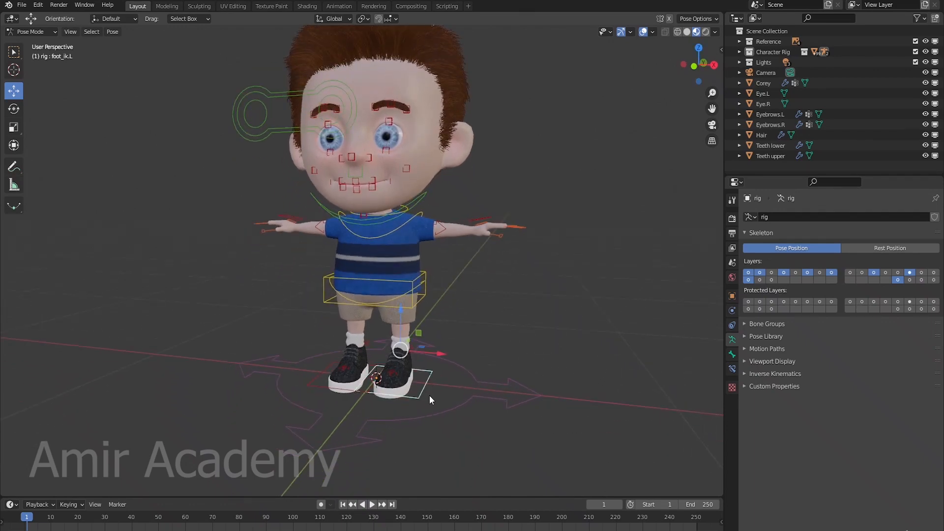
key(g)
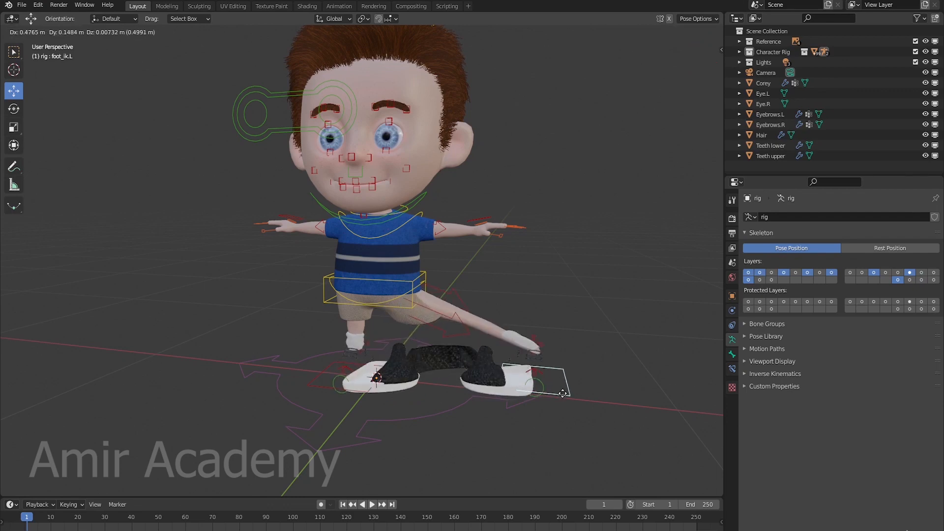
right_click(541, 395)
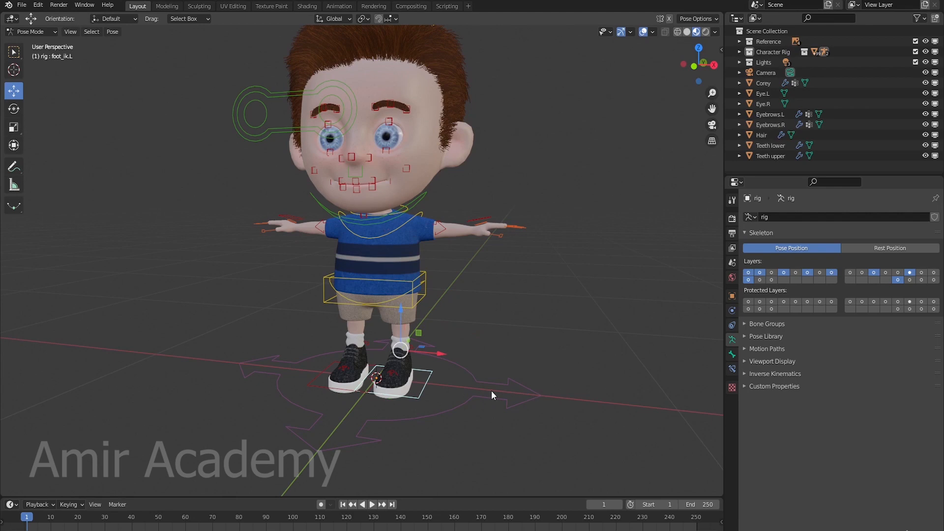
- Move the foot_ik.L control outward to inspect how both shoes deform up close, and clear its location
scroll(491, 390, up, 2)
shift+middle_drag(472, 427, 453, 379)
scroll(444, 410, up, 2)
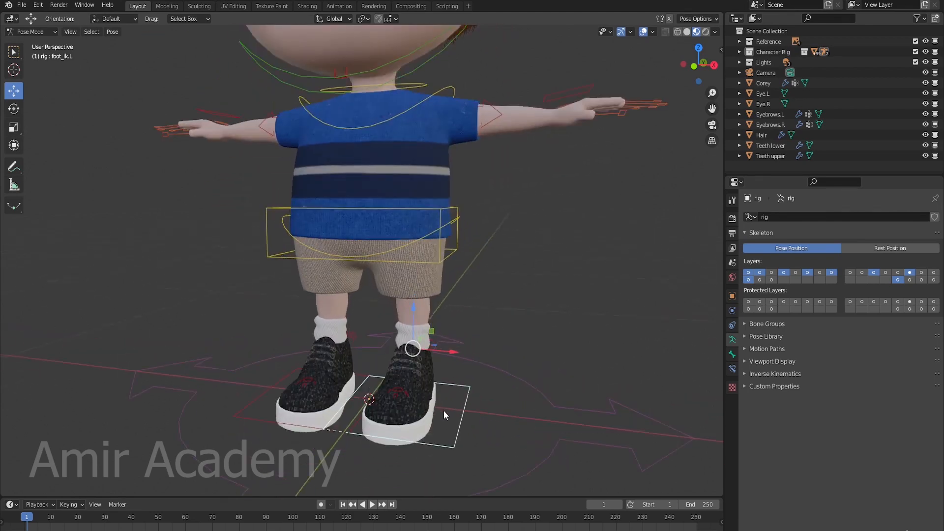
shift+middle_drag(443, 410, 461, 402)
scroll(442, 399, up, 1)
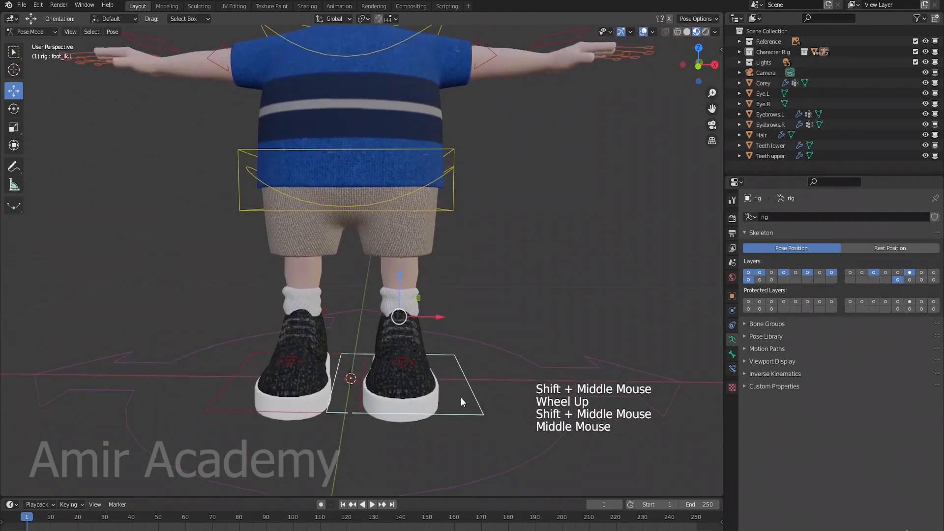
click(477, 414)
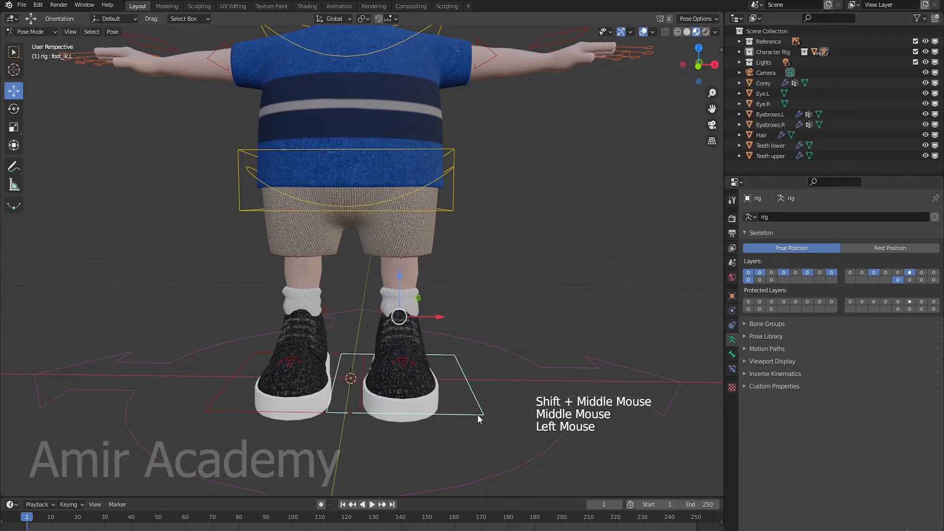
key(g)
click(562, 402)
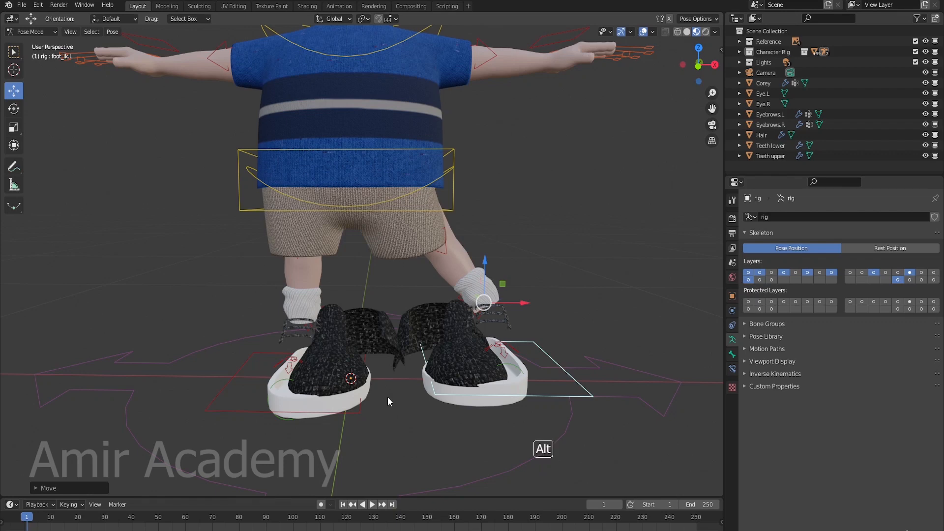
key(alt+g)
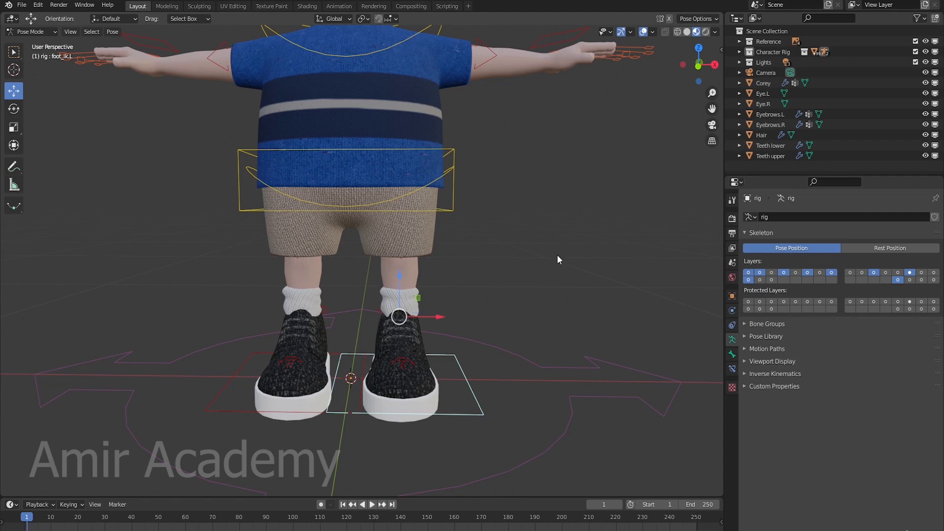
- Use solid shading and enter Edit Mode on the Corey mesh in front view with nothing selected
click(685, 31)
mouse_move(471, 306)
shift+middle_down()
mouse_move(479, 317)
mouse_move(477, 305)
mouse_move(497, 297)
mouse_move(462, 237)
shift+middle_up()
click(29, 31)
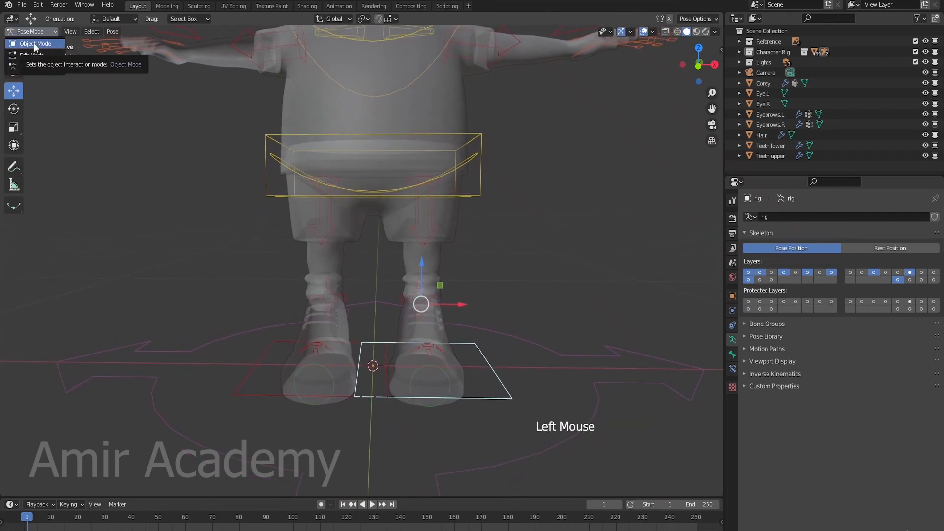
click(34, 43)
click(439, 257)
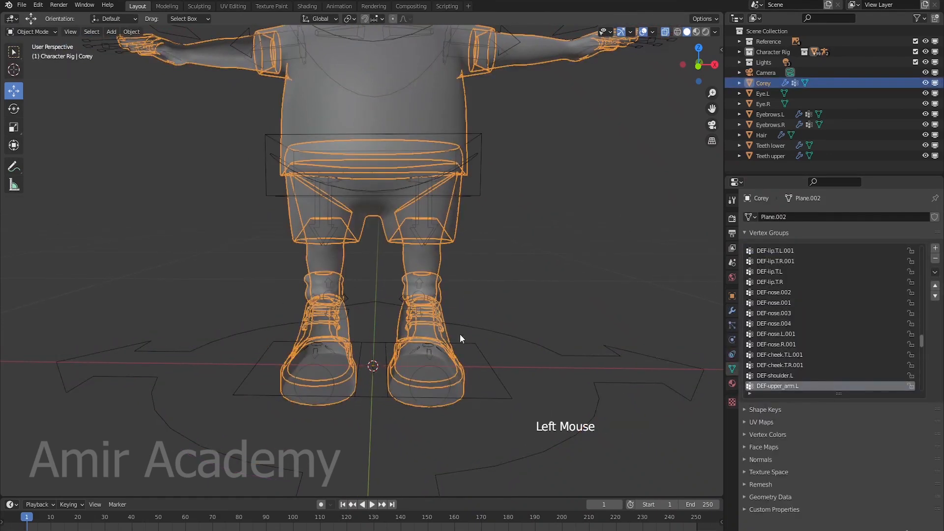
key(Tab)
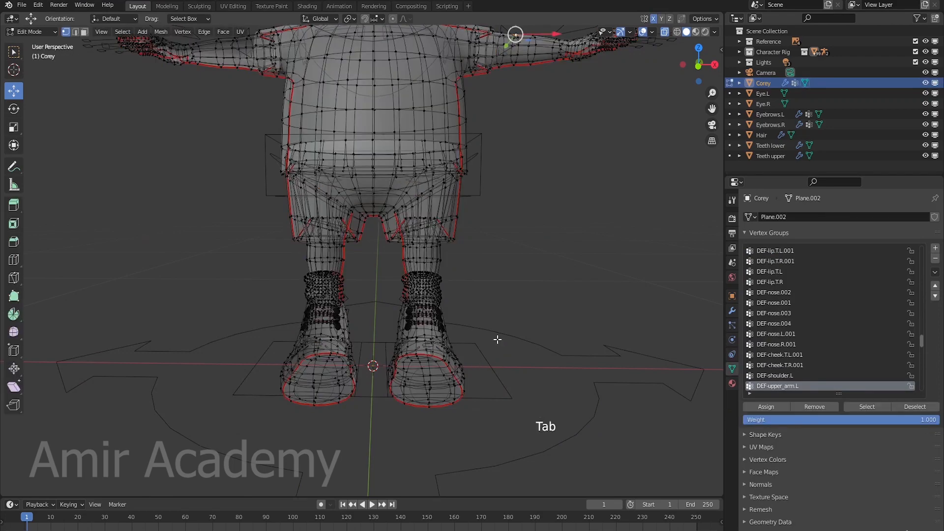
key(alt+a)
key(KP_1)
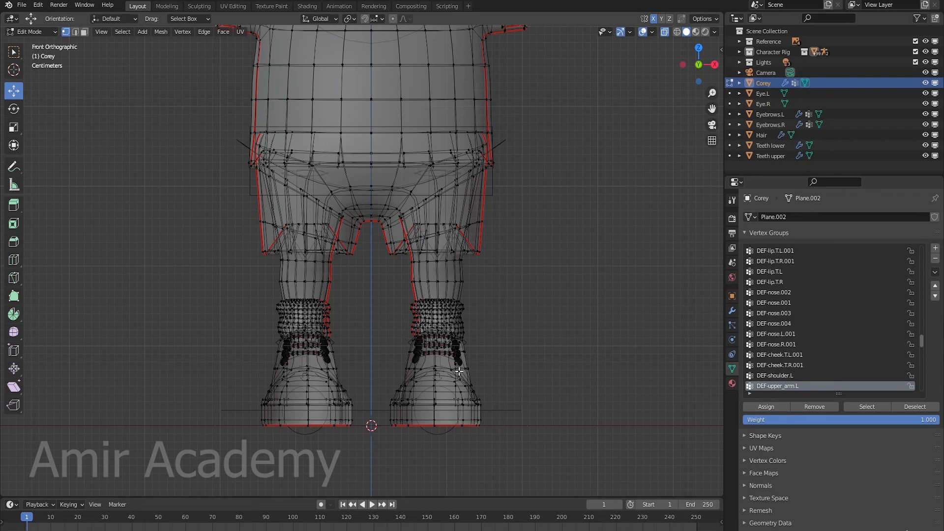
- Box-select the vertices of the character's right leg, filter Corey's vertex groups by "toe", and make DEF-toe.L active
key(b)
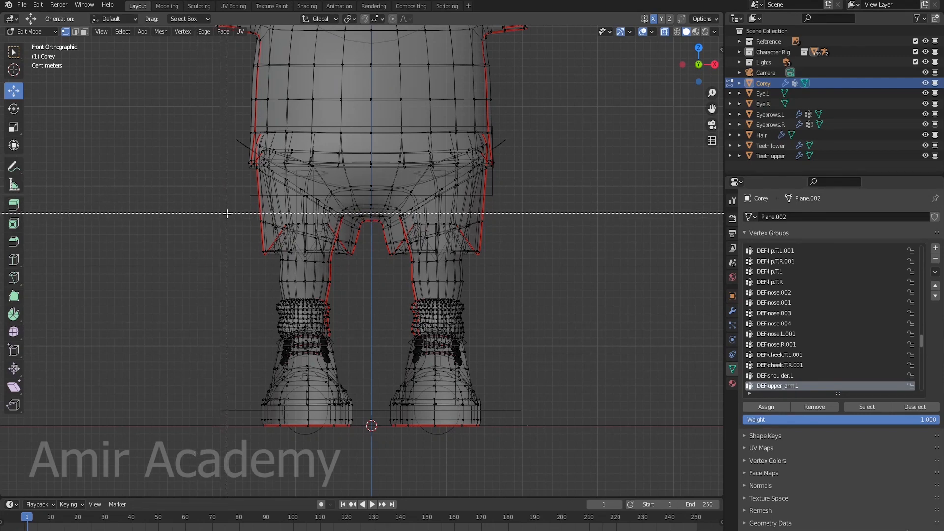
drag(226, 215, 369, 468)
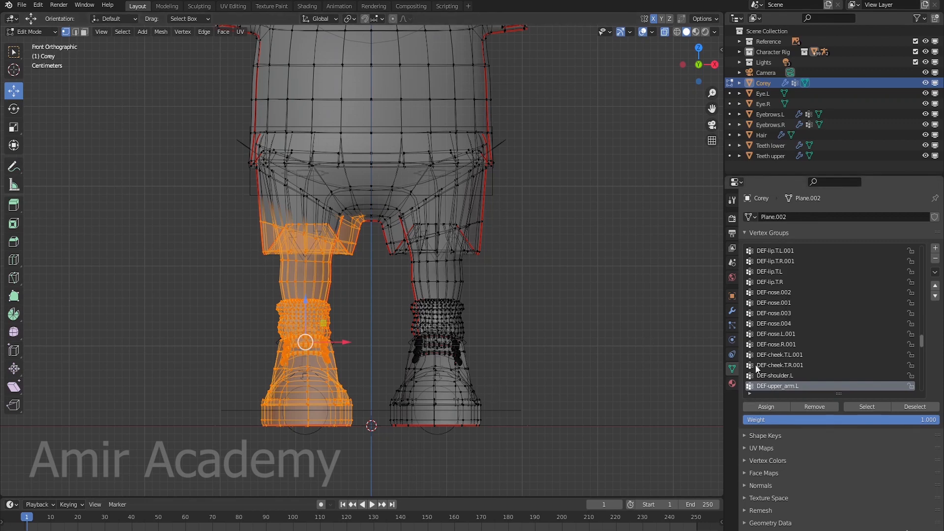
click(749, 394)
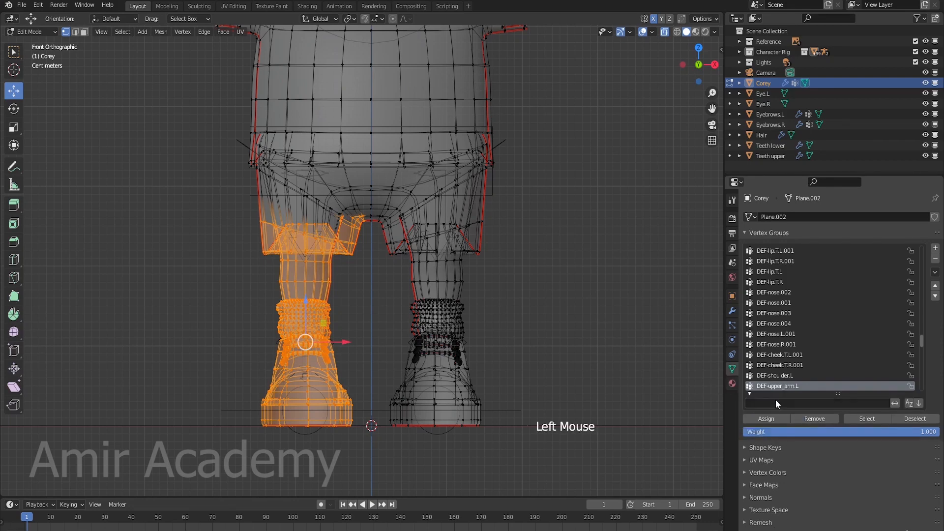
click(774, 403)
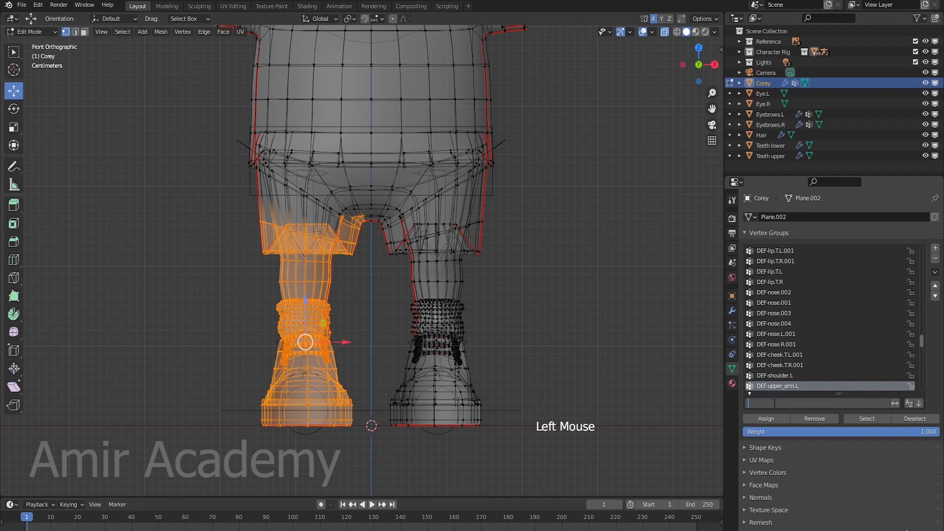
text(toe)
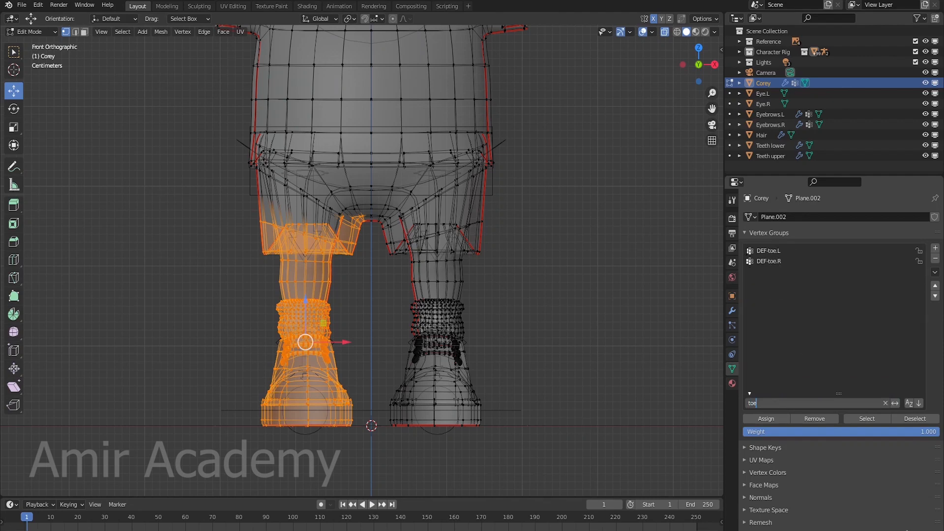
click(749, 252)
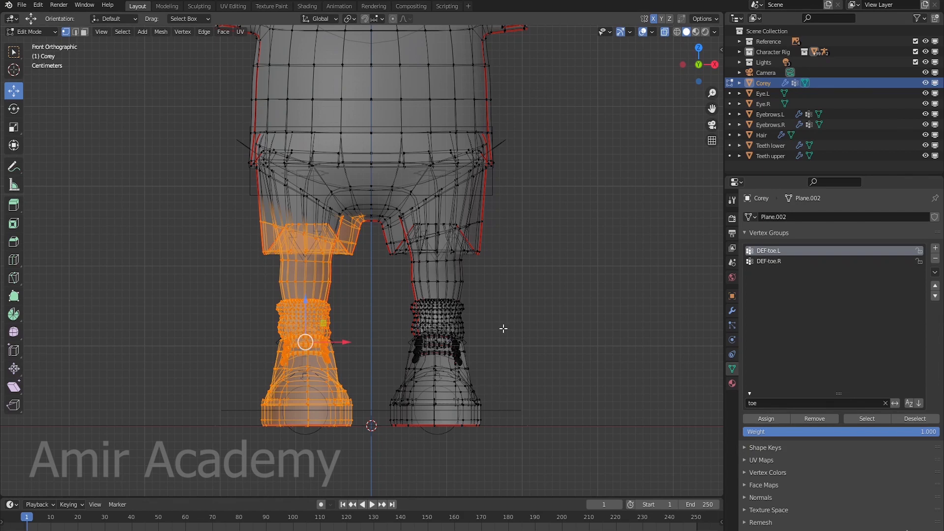
- Inspect only the vertices assigned to DEF-toe.L, clear the selection, and make DEF-toe.R the active vertex group
key(alt+a)
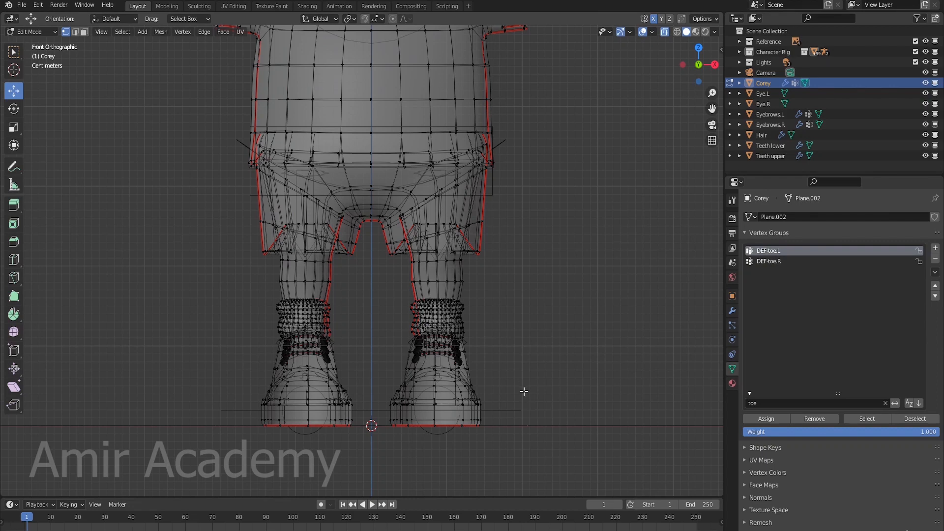
click(869, 421)
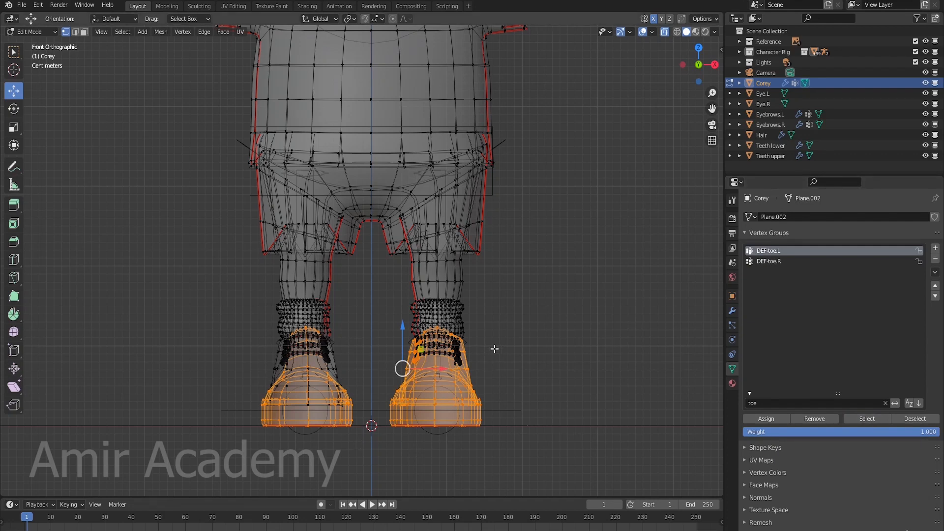
key(alt+a)
click(779, 261)
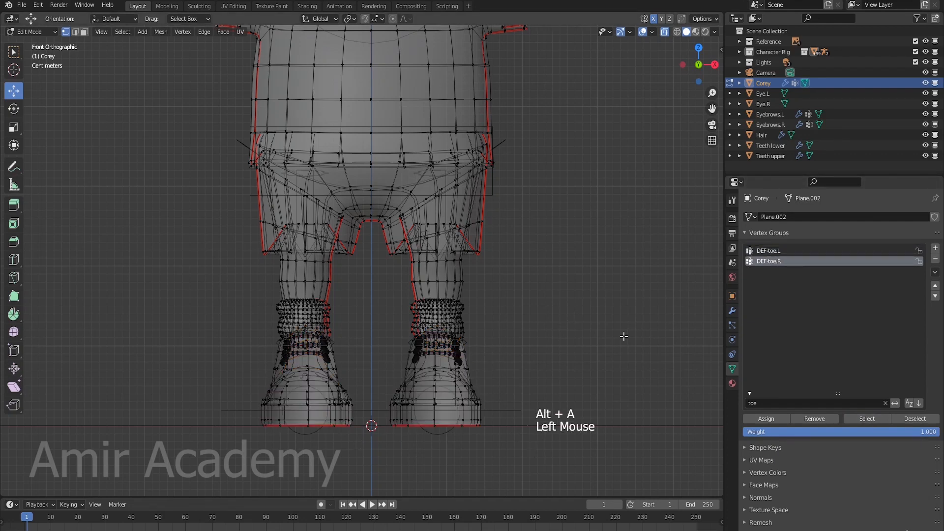
- Inspect only the vertices assigned to DEF-toe.R, and clear the selection
click(863, 418)
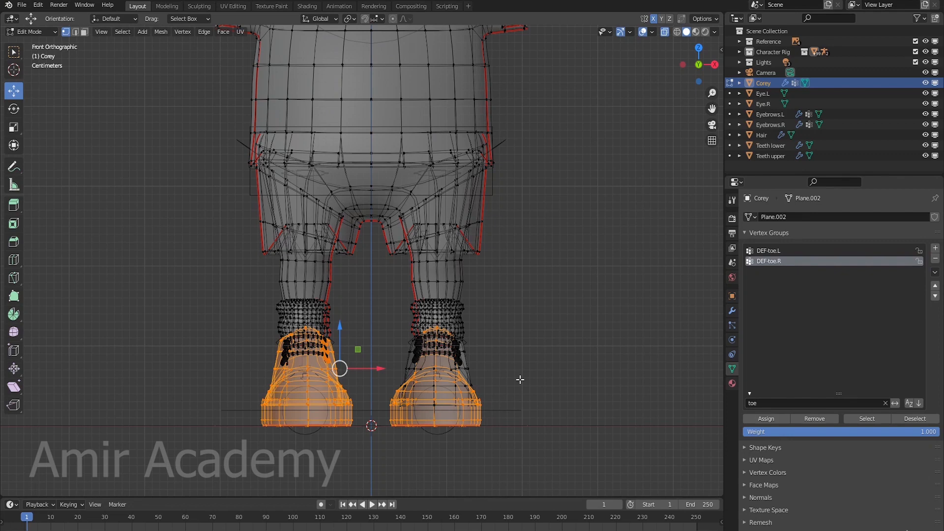
key(alt+a)
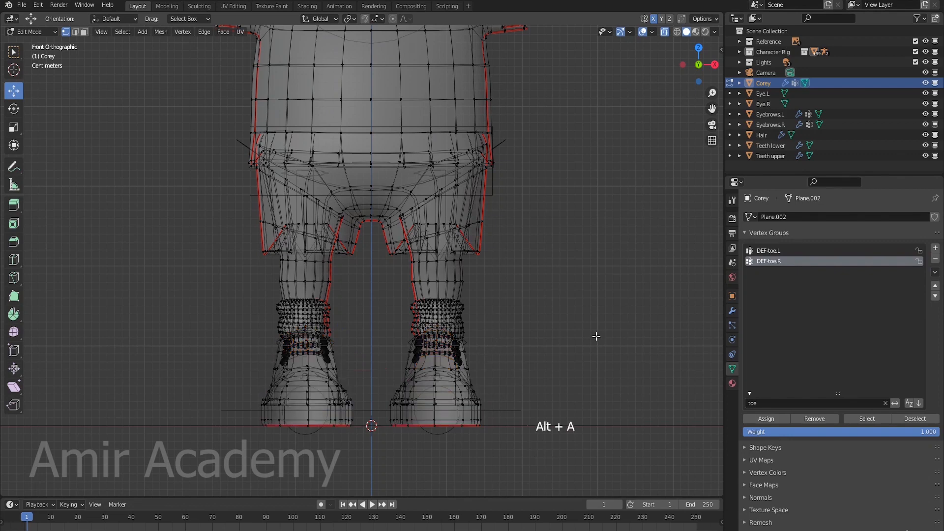
- Box-select all vertices of the character's right leg and remove them from the DEF-toe.L vertex group
click(777, 249)
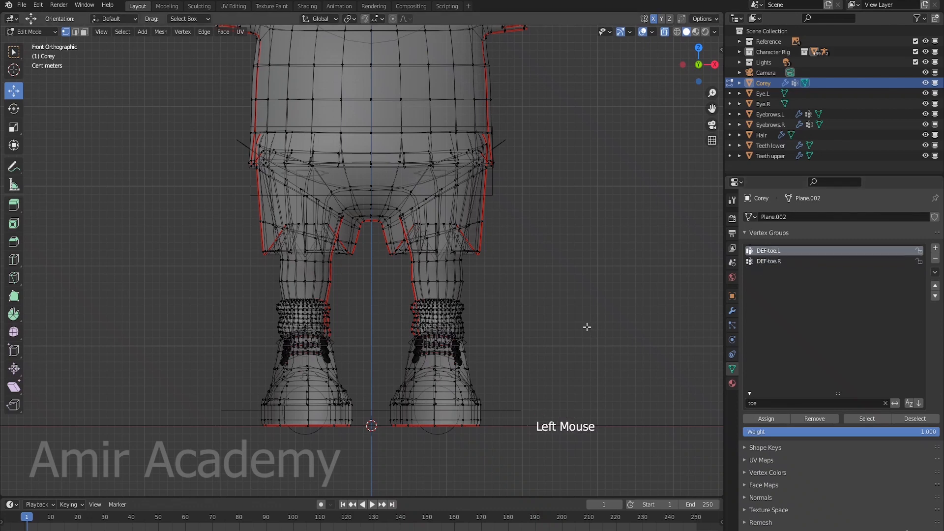
key(b)
drag(224, 212, 367, 446)
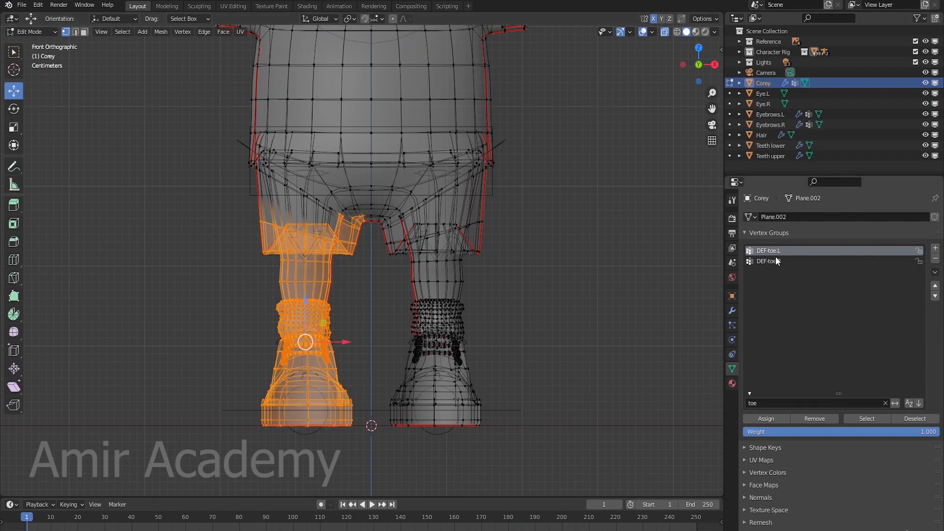
click(824, 418)
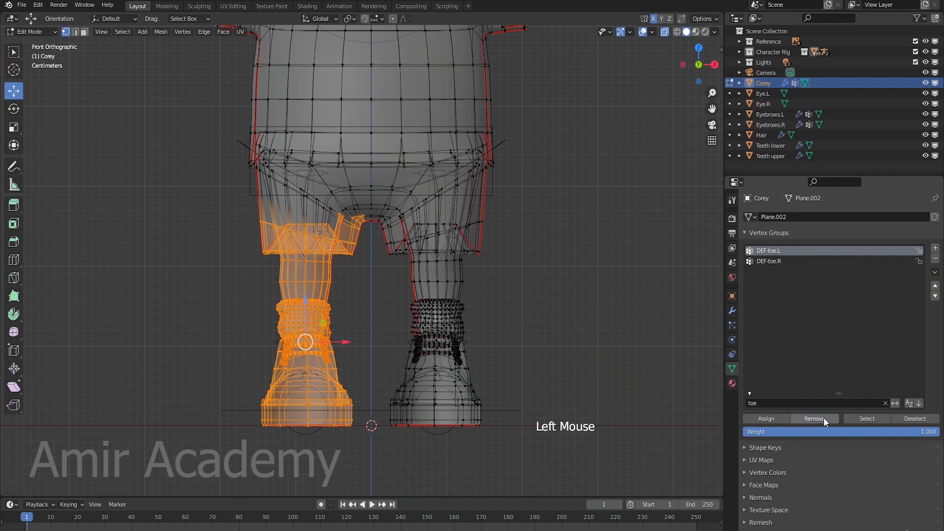
- Filter the vertex groups by "foot" and remove the selected right-leg vertices from DEF-foot.L
double_click(767, 402)
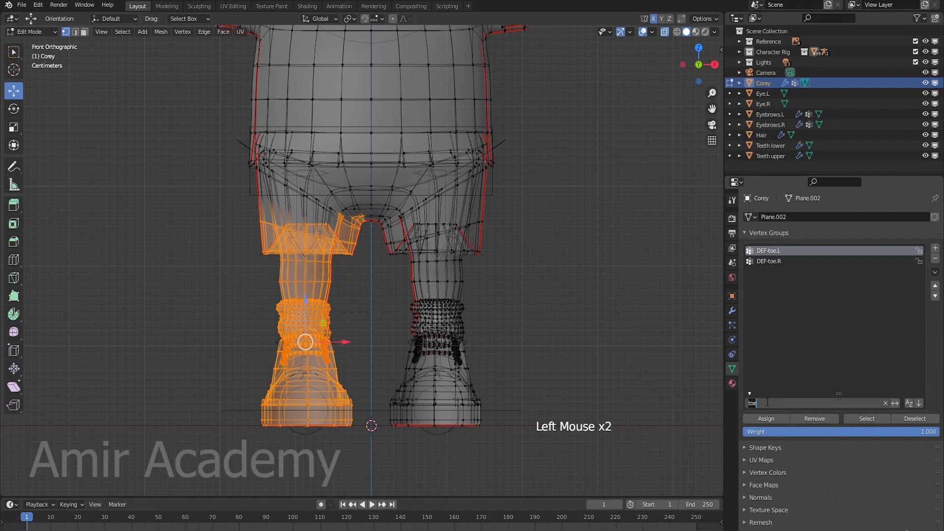
text(foot)
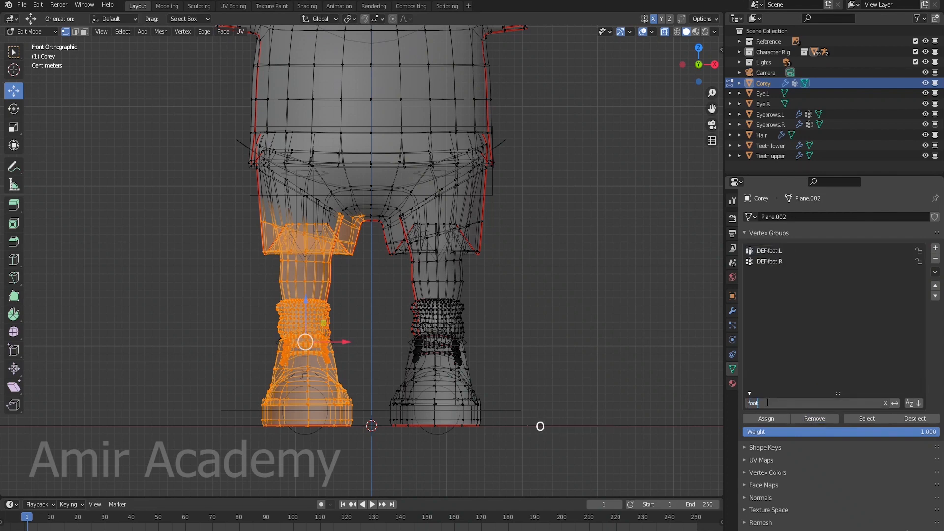
key(Return)
click(777, 252)
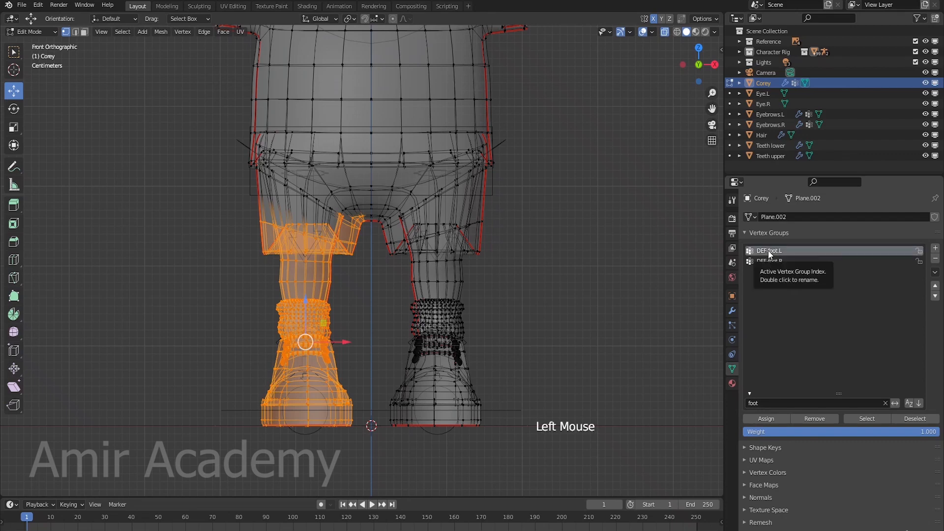
click(812, 418)
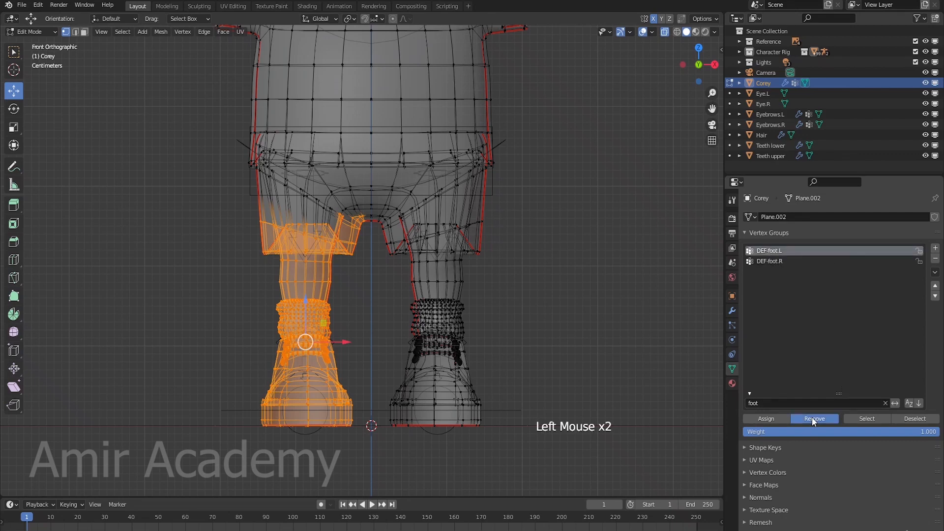
- Filter the vertex groups by "shin" and remove the selected right-leg vertices from DEF-shin.L and DEF-shin.L.001
click(769, 402)
text(shin)
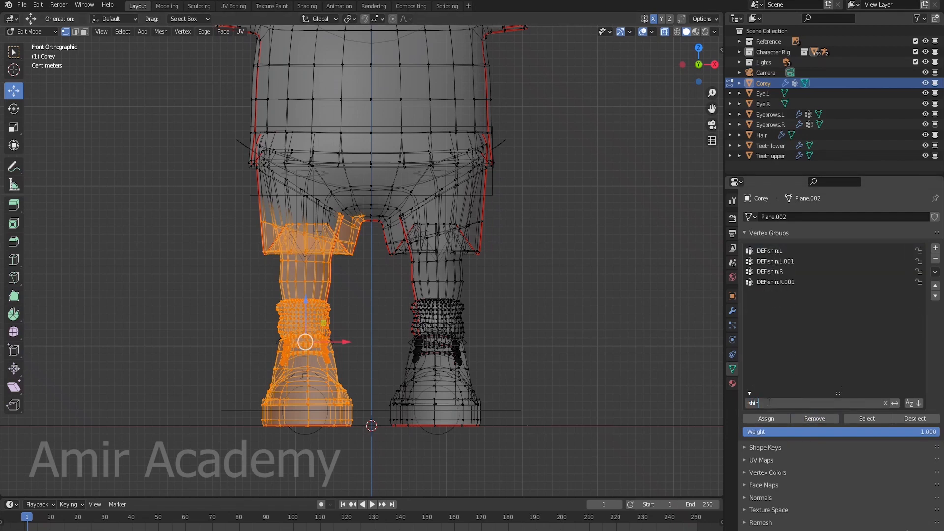
click(763, 251)
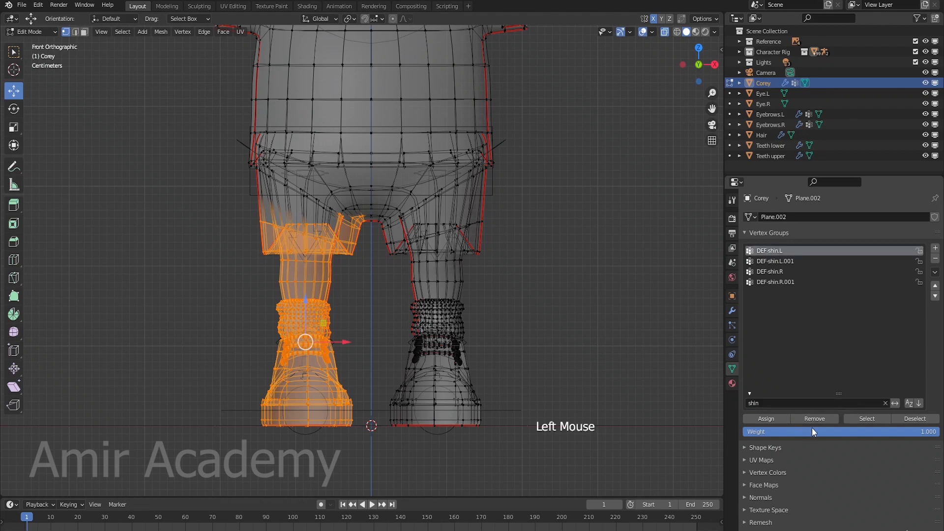
click(813, 418)
click(772, 260)
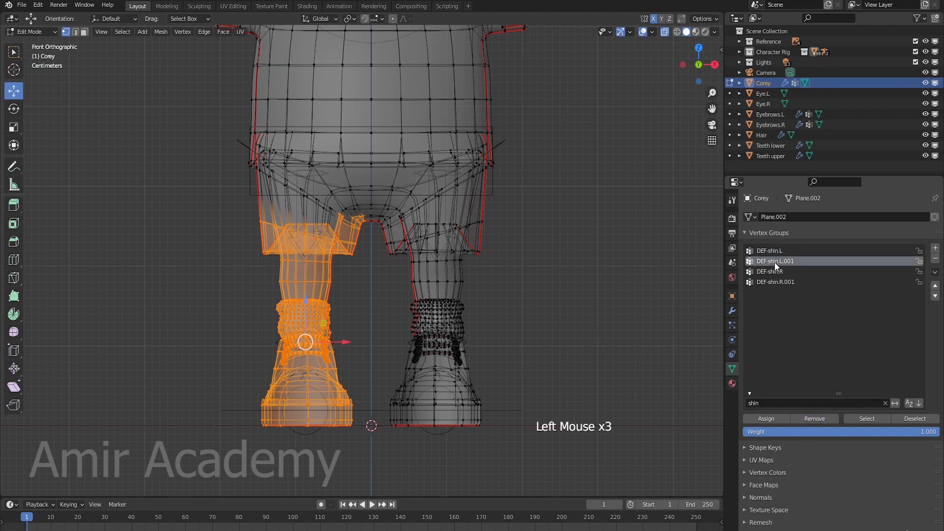
click(813, 418)
- Filter the vertex groups by "thigh", remove the right-leg vertices from DEF-thigh.L and DEF-thigh.L.001, and leave Edit Mode with nothing selected
click(764, 403)
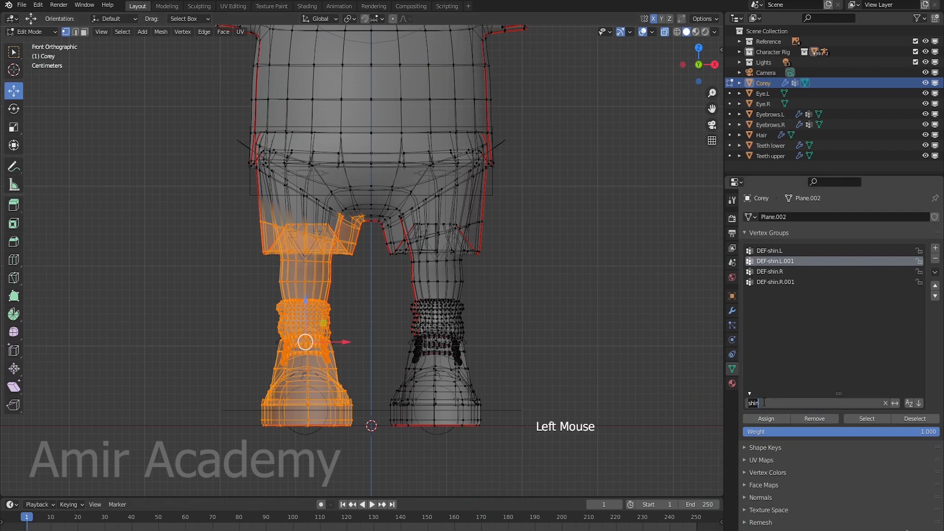
text(thigh)
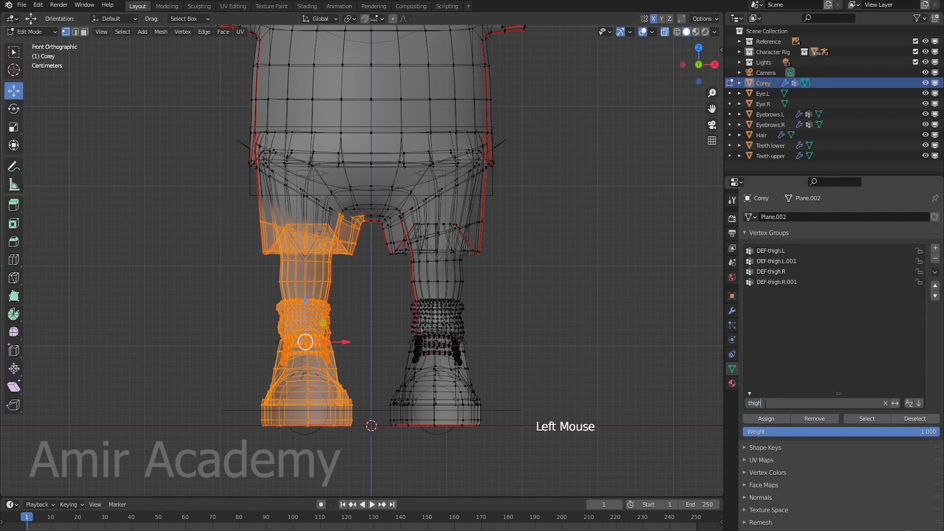
click(787, 263)
click(762, 251)
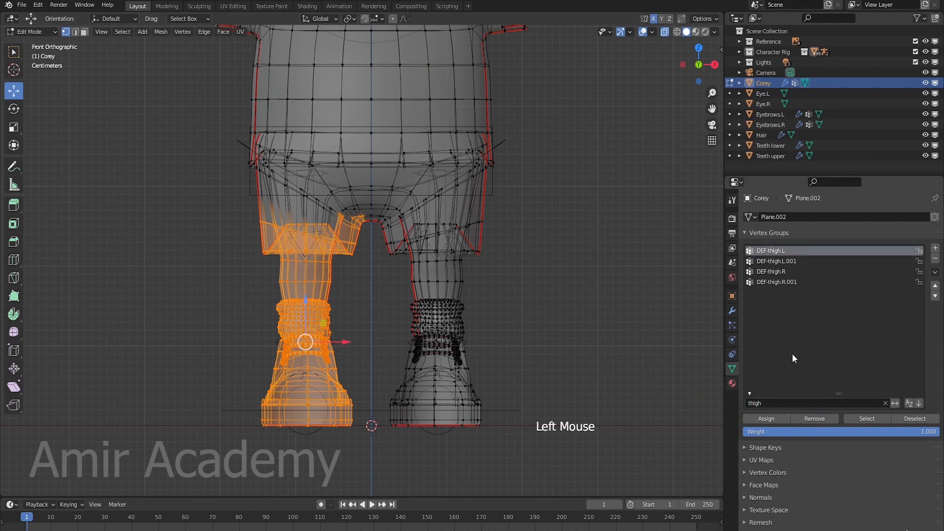
click(814, 419)
click(786, 261)
click(816, 419)
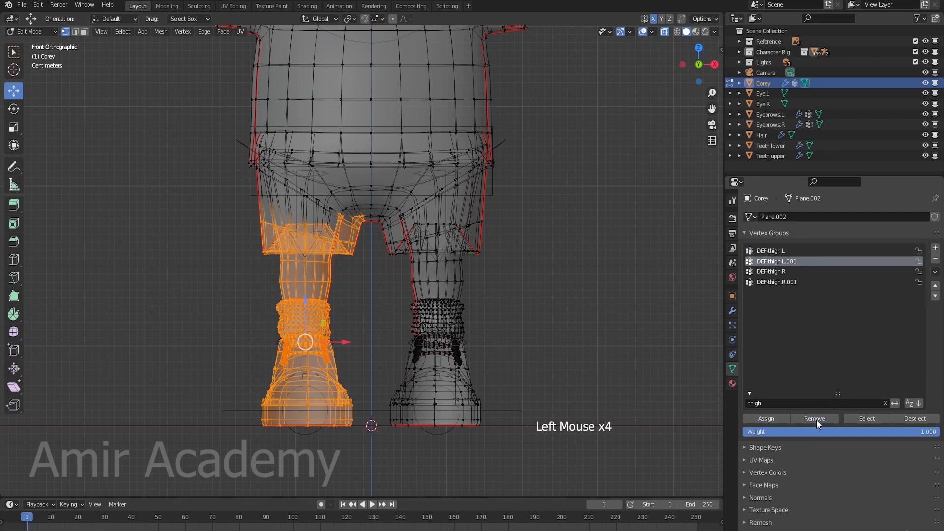
key(alt+a)
key(Tab)
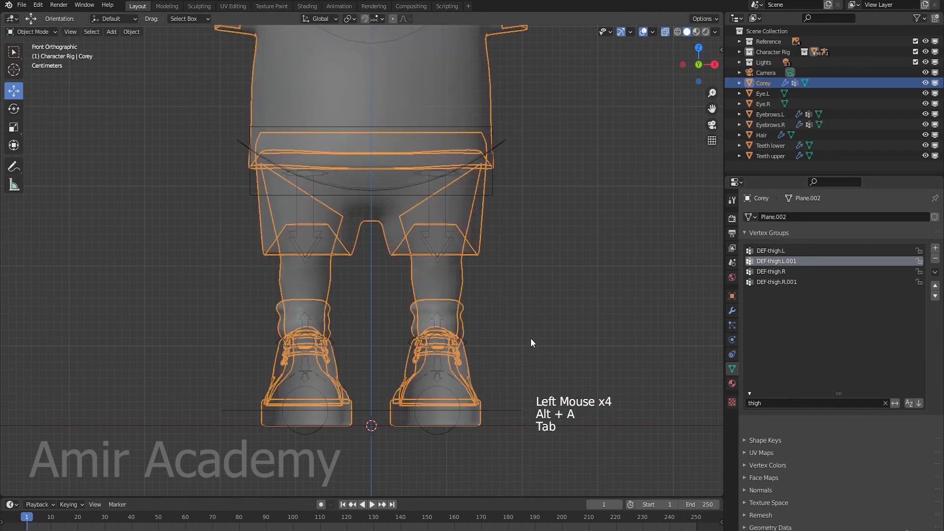
- Put the rig in Pose Mode without X-ray and trial-move foot_ik.L outward to check both shoes, cancelling the move
middle_drag(530, 338, 462, 364)
key(alt+z)
scroll(545, 329, down, 2)
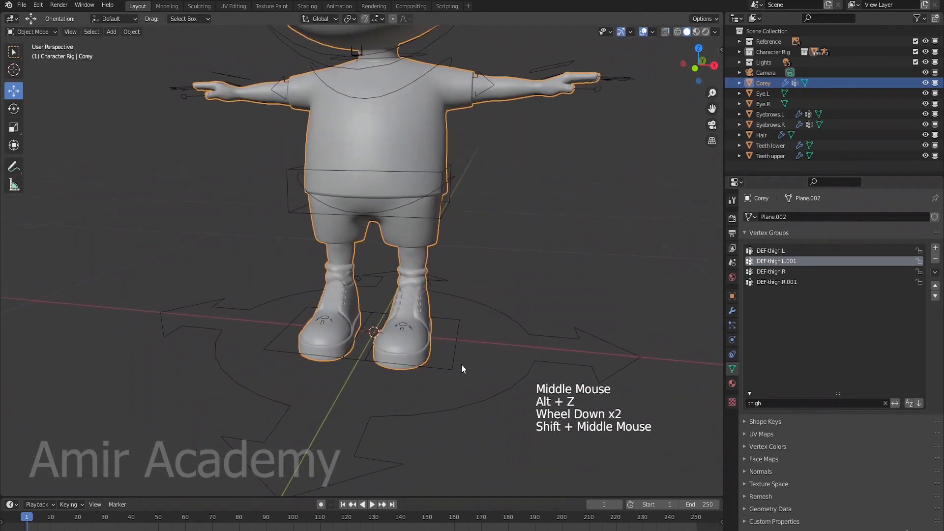
click(454, 362)
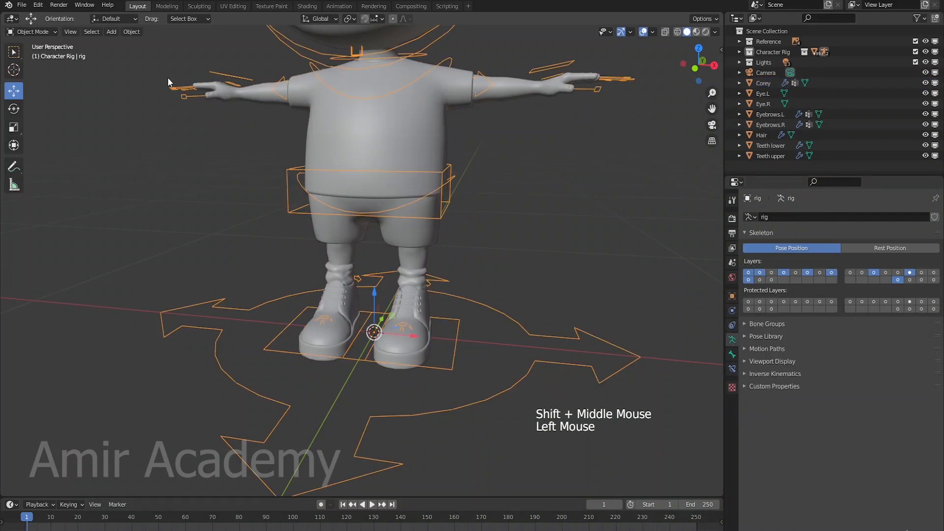
click(28, 30)
click(38, 69)
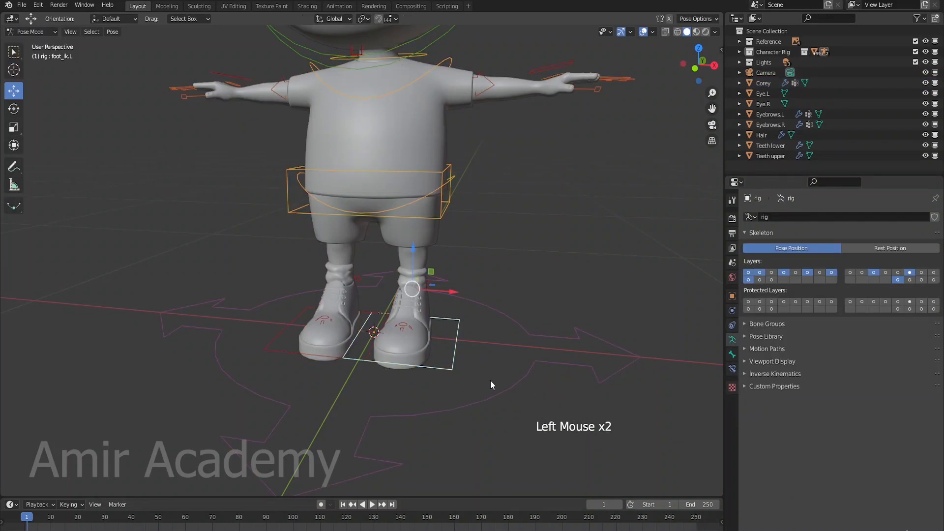
middle_drag(462, 386, 462, 386)
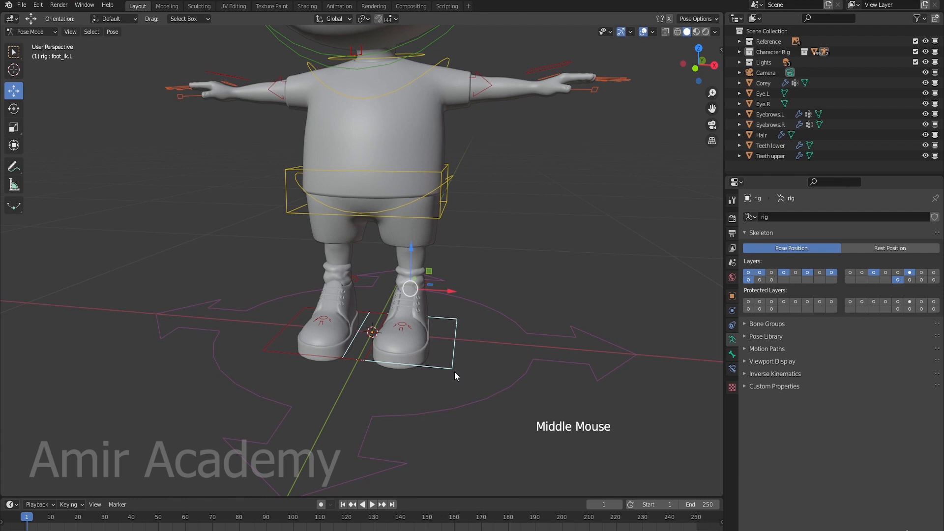
key(g)
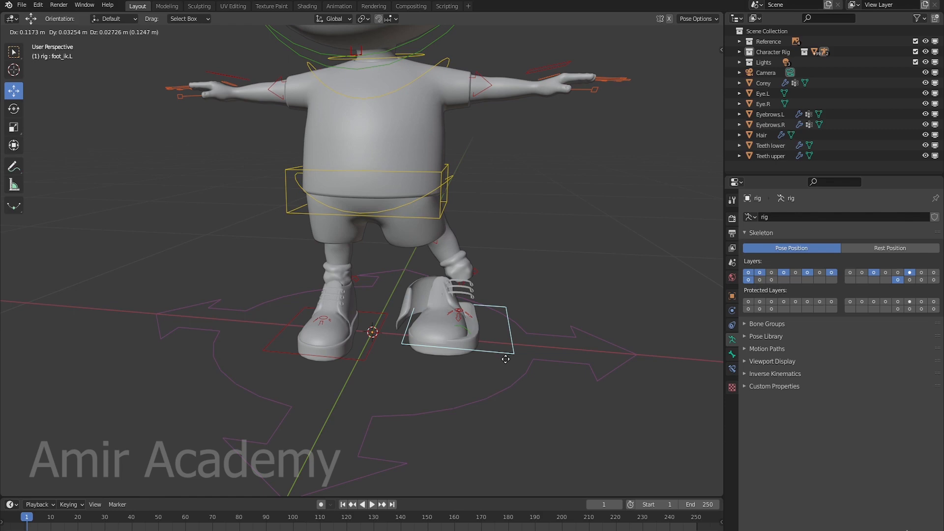
right_click(493, 361)
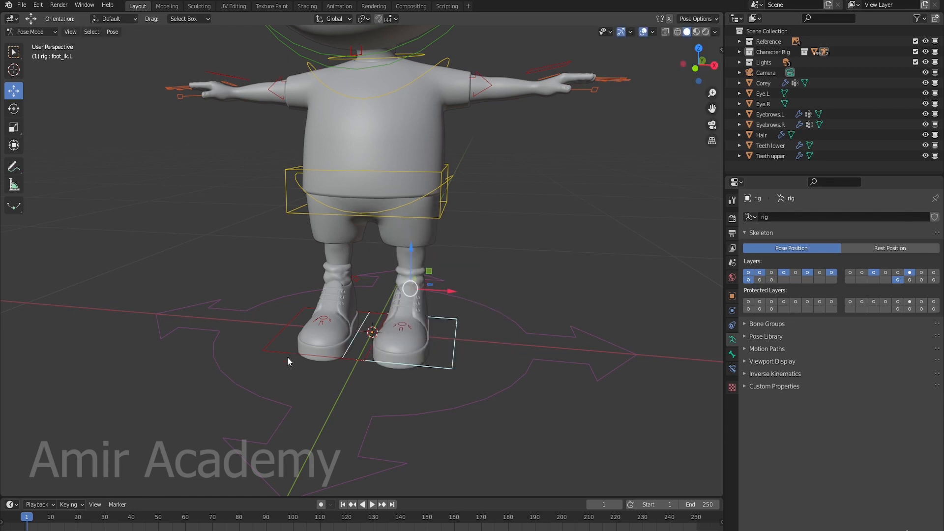
- Enter Edit Mode on the Corey mesh in front X-ray view and box-select only the vertices of the character's left leg
click(429, 236)
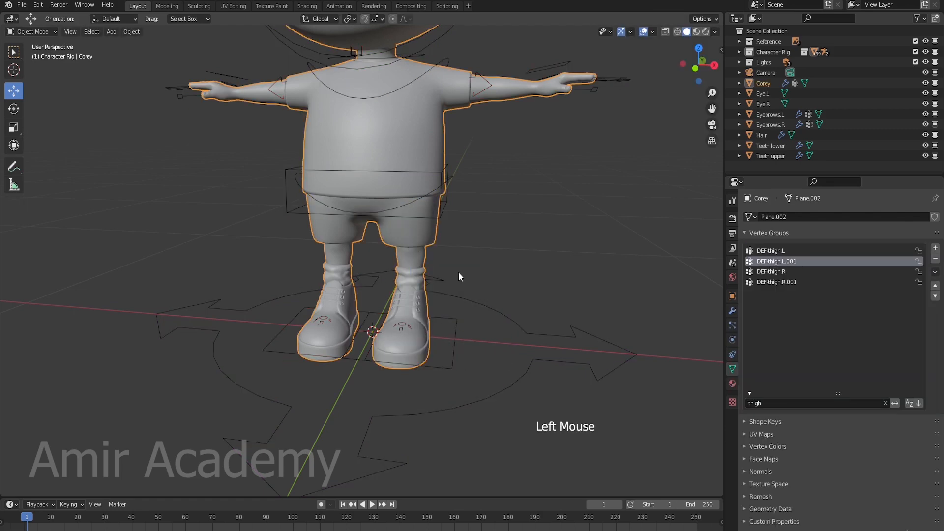
key(KP_1)
key(alt+z)
scroll(464, 295, up, 2)
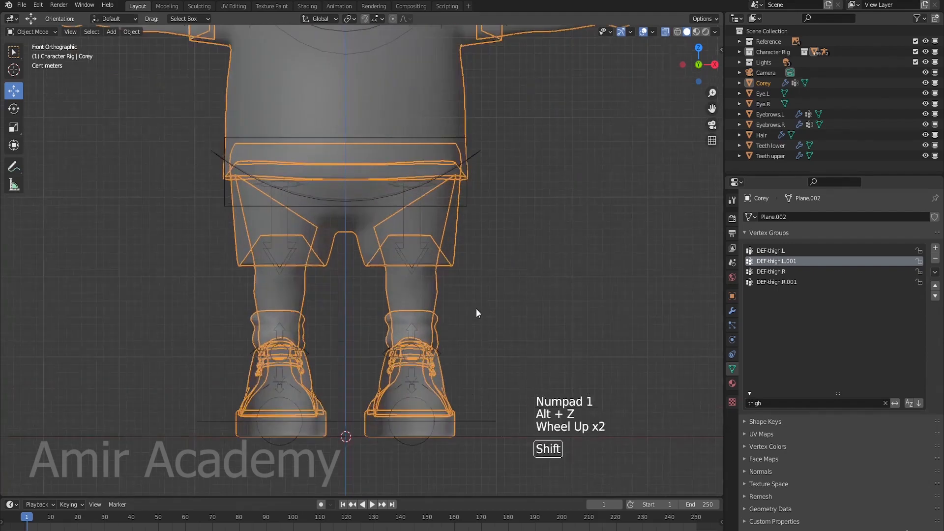
shift+middle_drag(476, 309, 481, 319)
key(Tab)
key(alt+a)
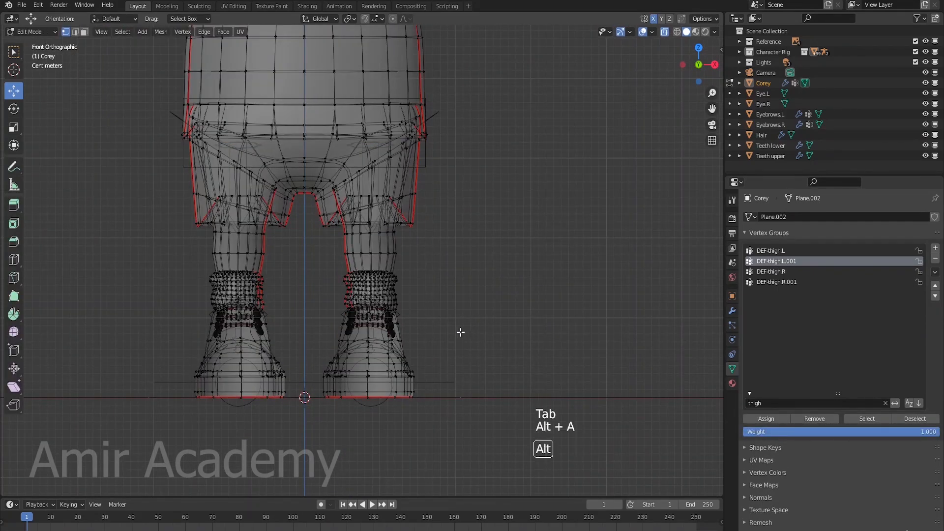
shift+middle_drag(443, 320, 504, 323)
key(b)
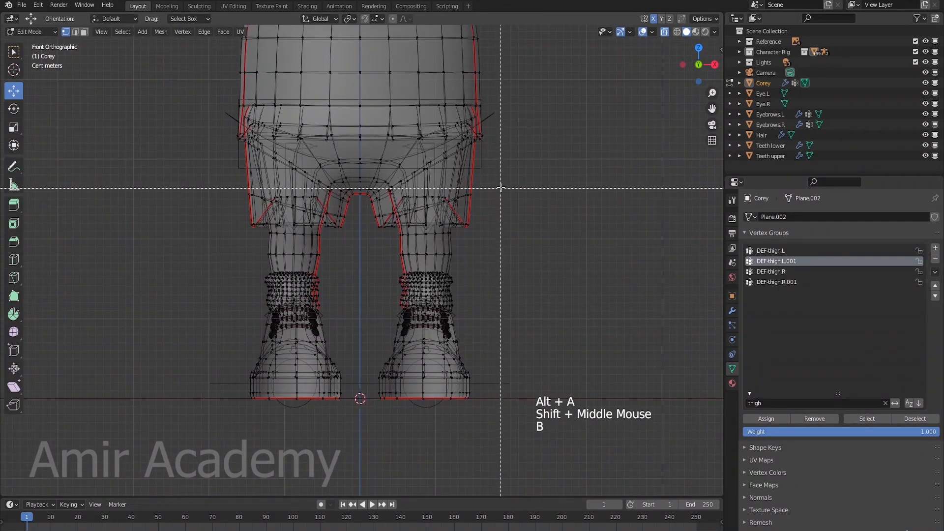
drag(520, 183, 363, 435)
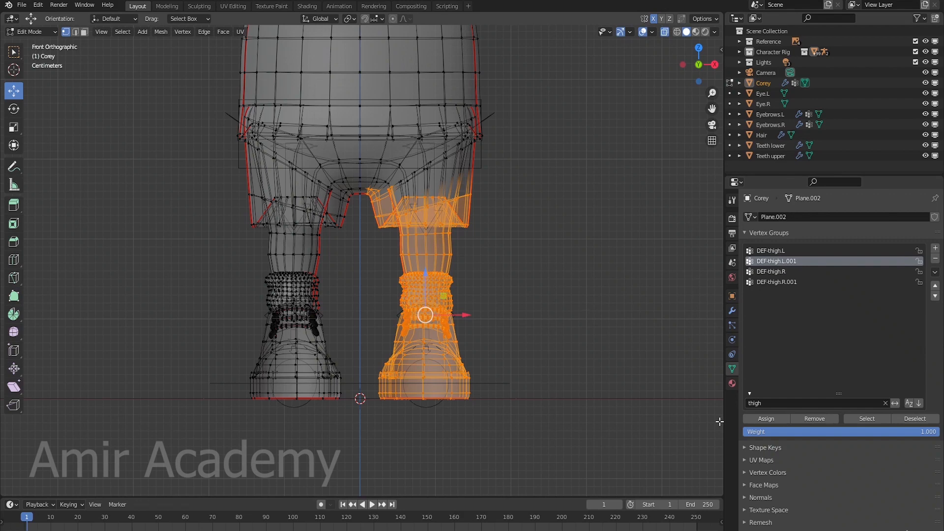
- Filter the vertex groups by "toe" and remove the selected left-leg vertices from DEF-toe.R
click(770, 403)
text(toe)
key(Return)
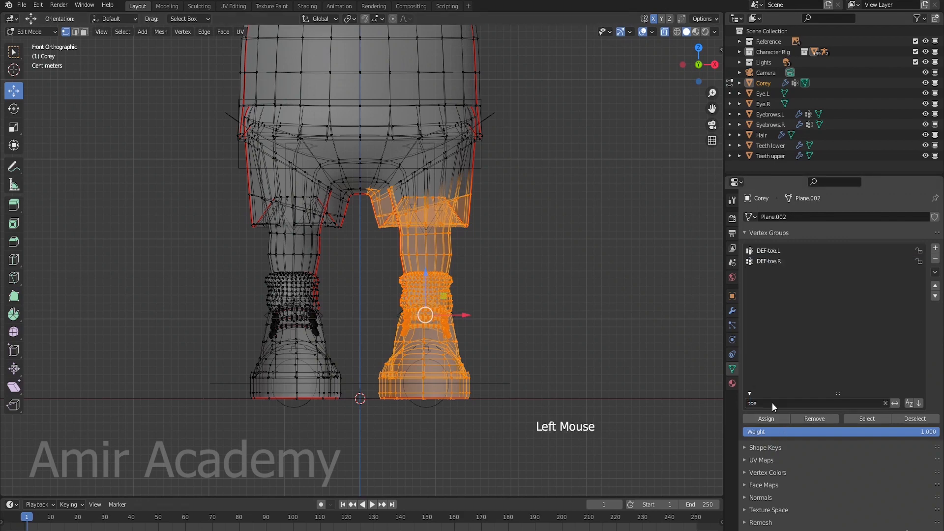
click(770, 261)
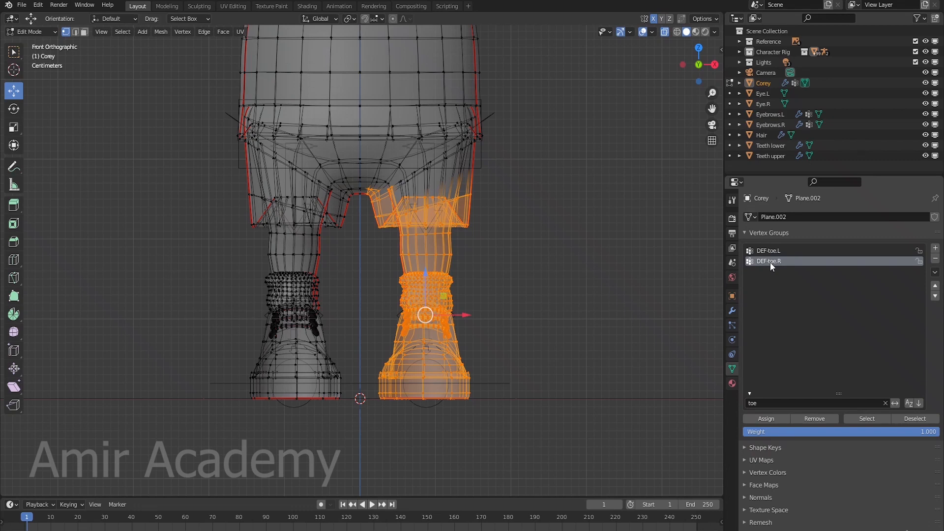
click(820, 419)
- Filter the vertex groups by "foot" and remove the selected left-leg vertices from DEF-foot.R
double_click(789, 402)
text(foot)
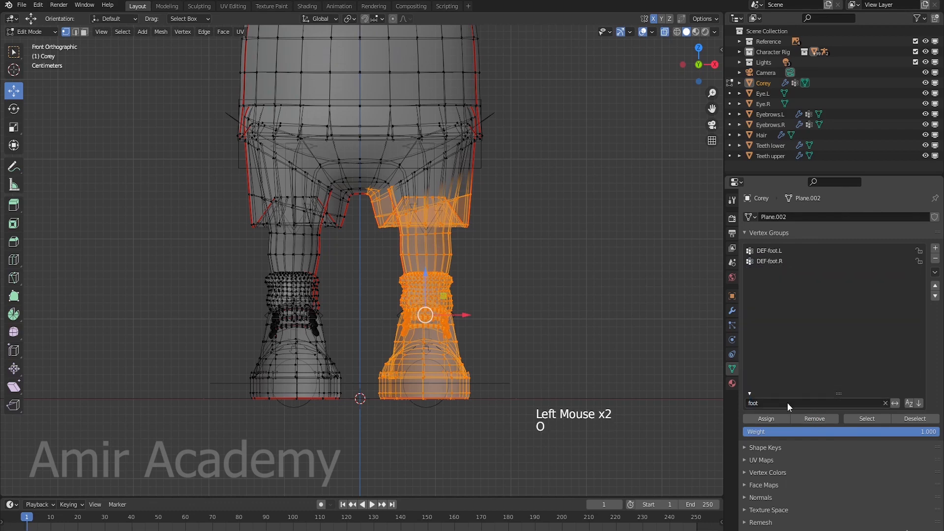
click(782, 261)
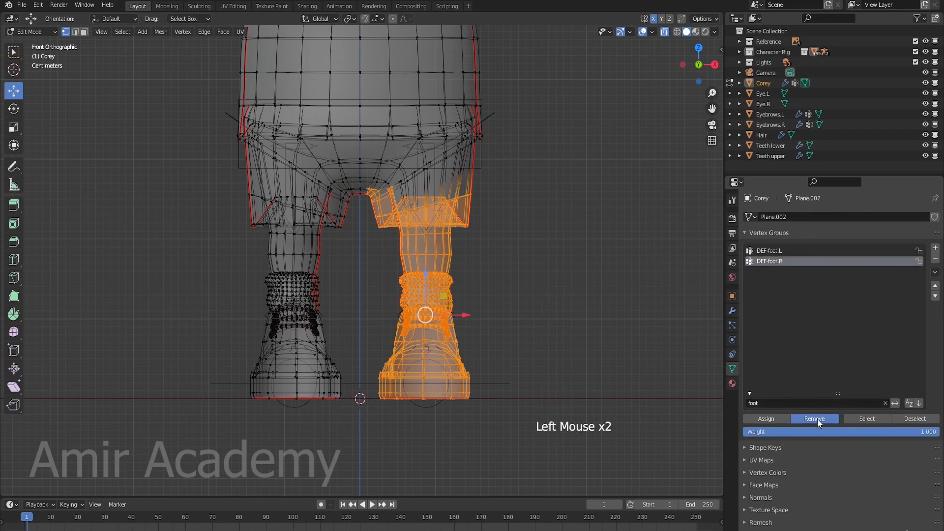
- Filter the vertex groups by "shin" and remove the selected left-leg vertices from DEF-shin.R and DEF-shin.R.001
click(770, 403)
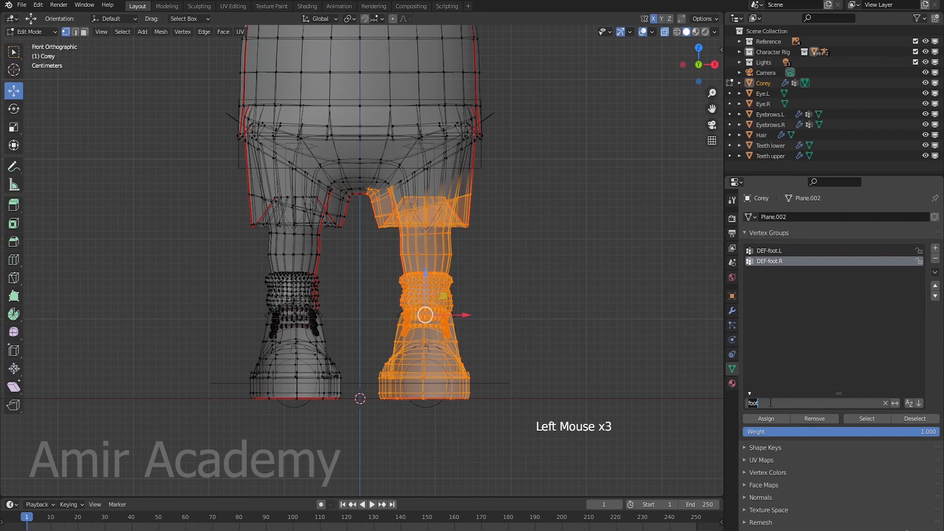
text(shin)
key(Return)
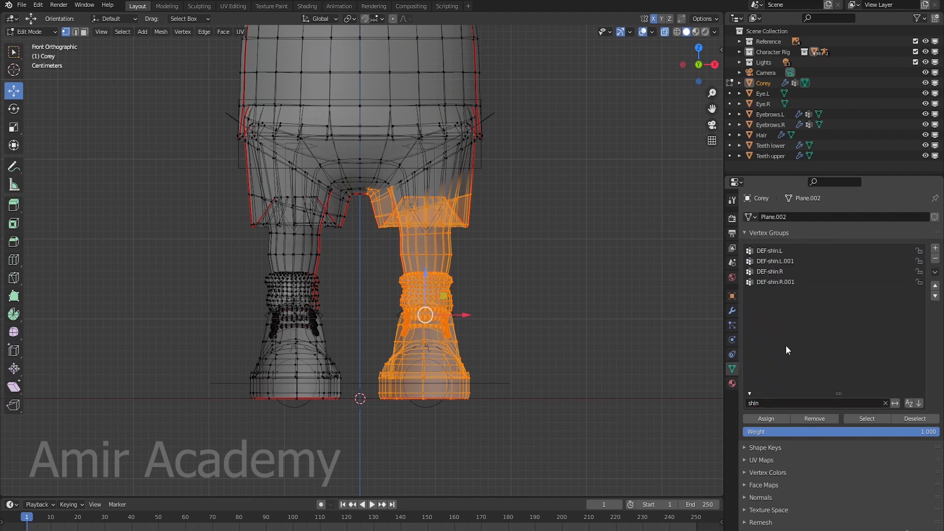
click(773, 272)
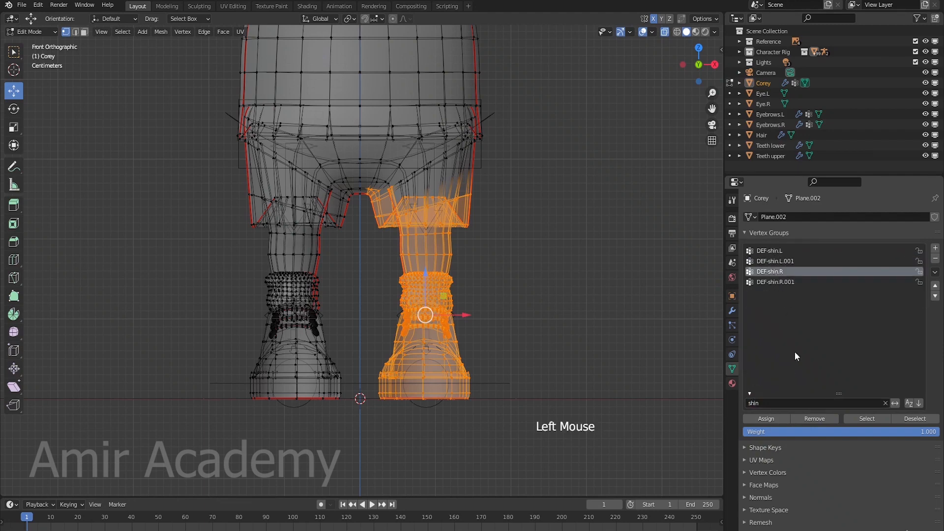
click(803, 421)
click(789, 283)
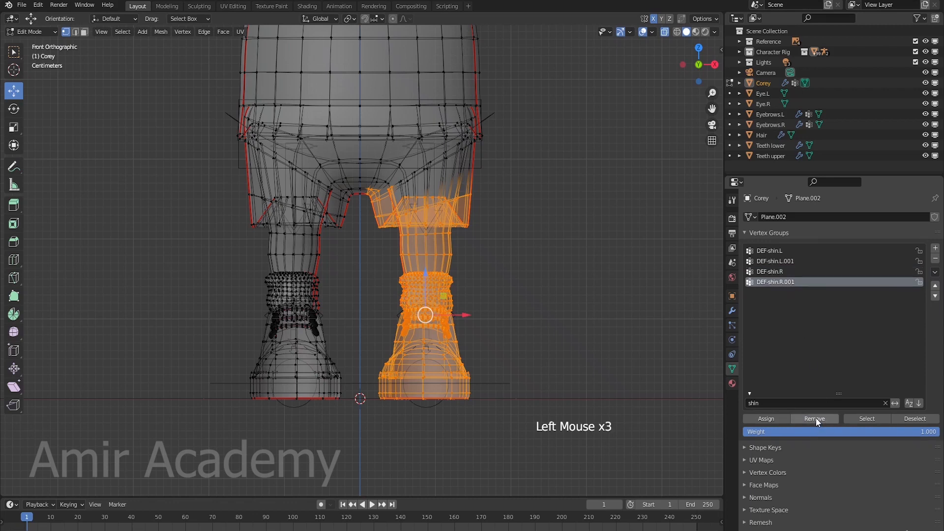
click(816, 417)
- Filter the vertex groups by "thigh", remove the selected left-leg vertices from DEF-thigh.R and DEF-thigh.R.001, and leave Edit Mode
click(767, 404)
text(thigh)
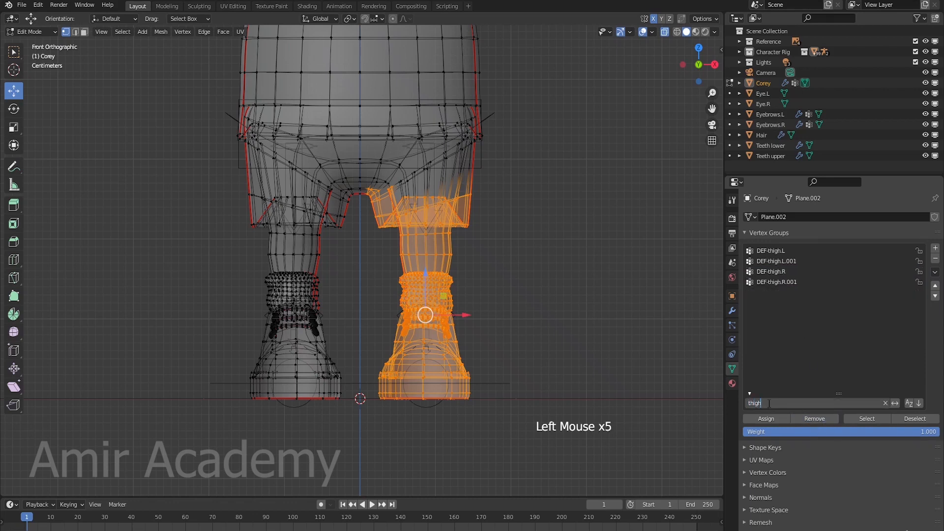
key(Return)
click(777, 270)
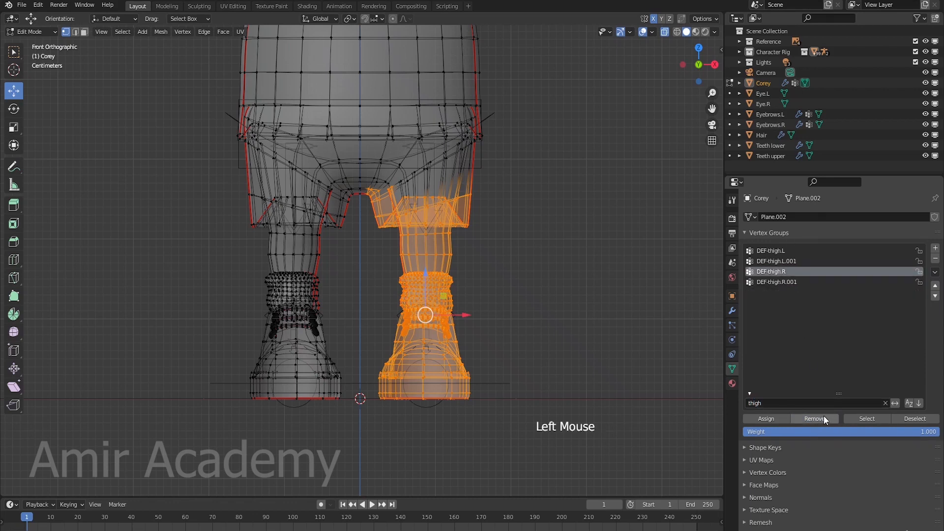
click(820, 417)
click(780, 282)
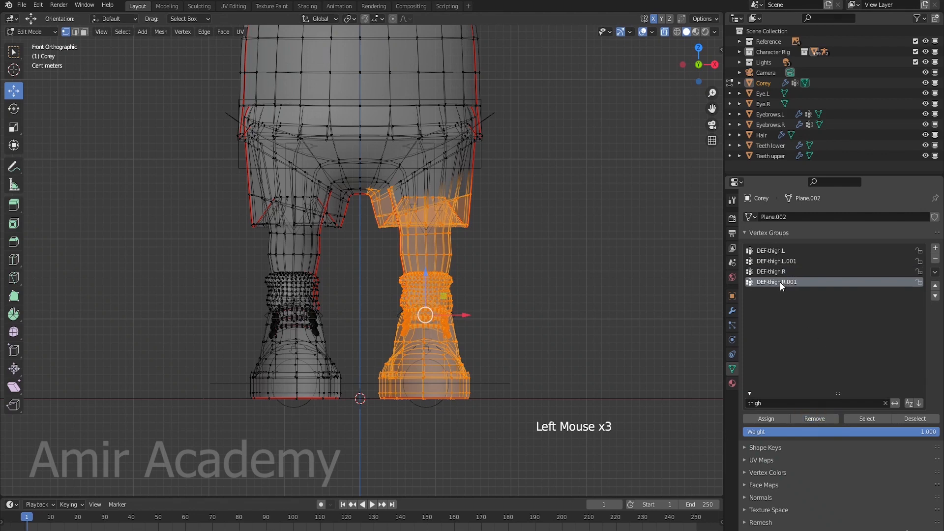
click(811, 417)
key(Tab)
- Turn off X-ray and trial-move the rig's foot_ik.R control to check the right leg, cancelling the move
middle_drag(557, 297, 536, 314)
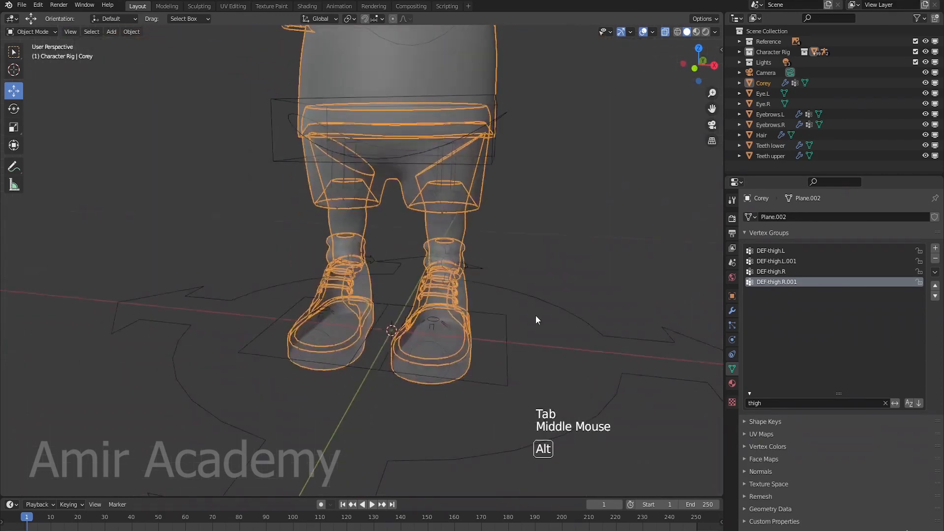
key(alt+z)
scroll(524, 319, down, 4)
scroll(527, 317, up, 2)
click(286, 326)
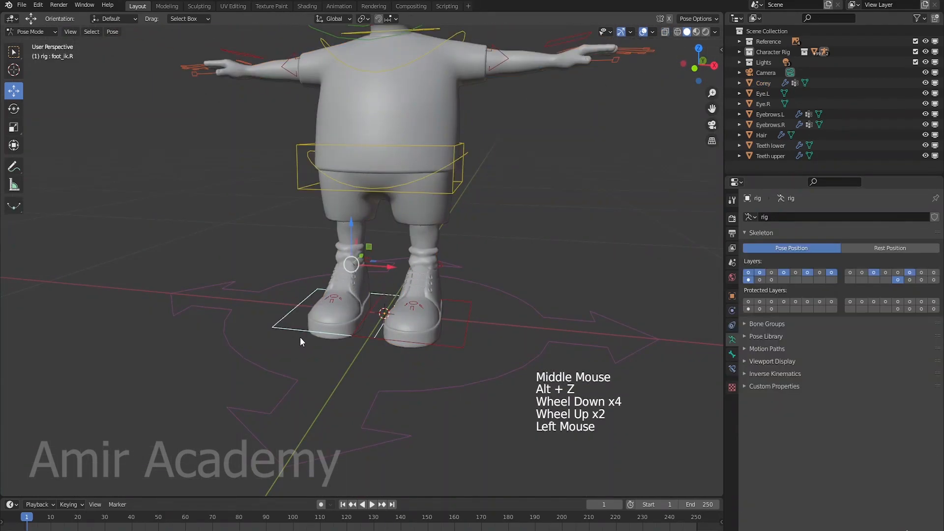
key(g)
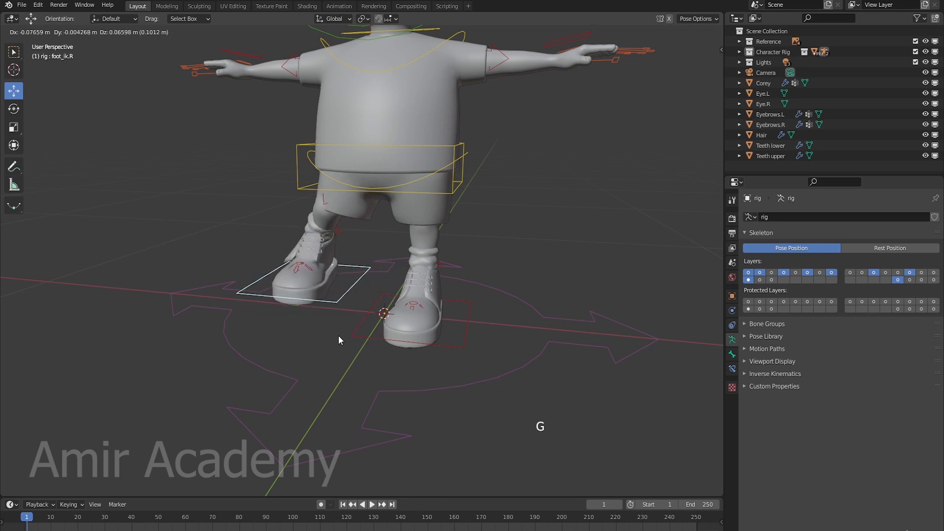
click(338, 336)
- Trial-move foot_ik.L slightly and then far outward to check the left shoe's deformation, cancelling both moves
click(446, 347)
key(g)
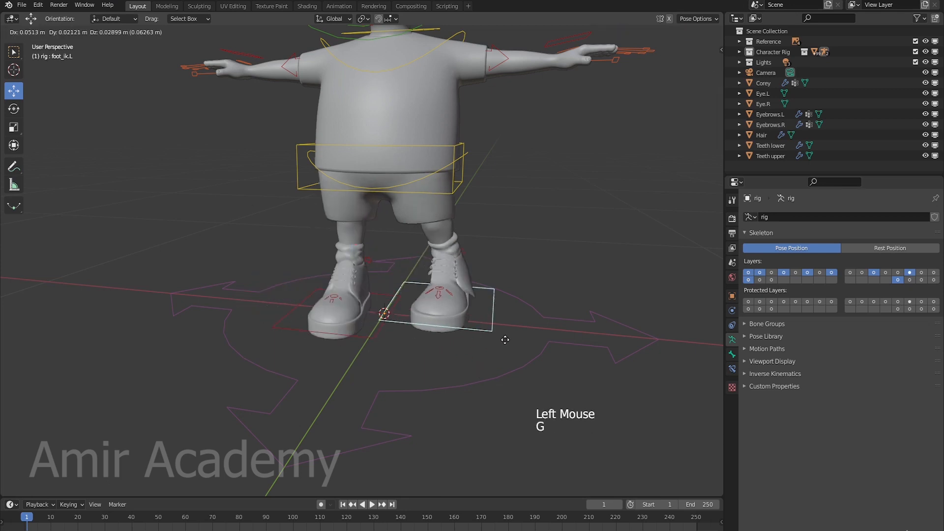
click(467, 350)
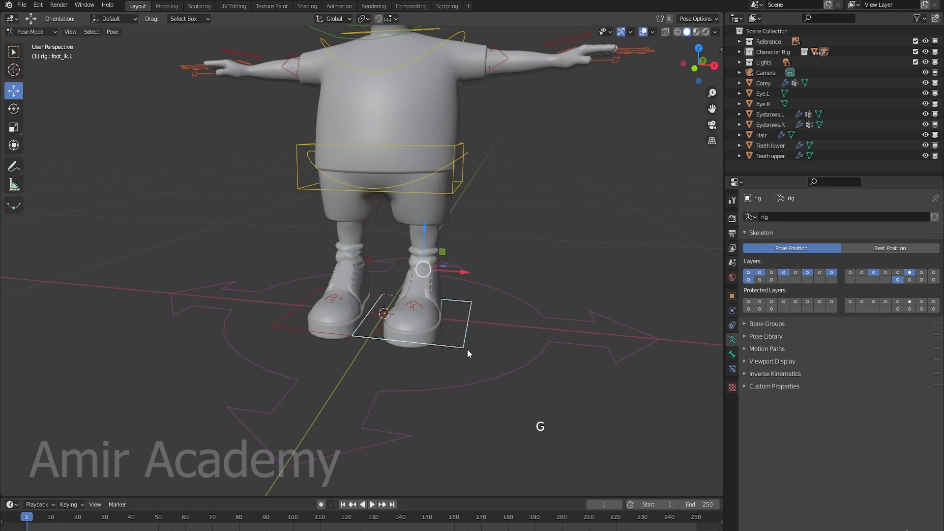
key(g)
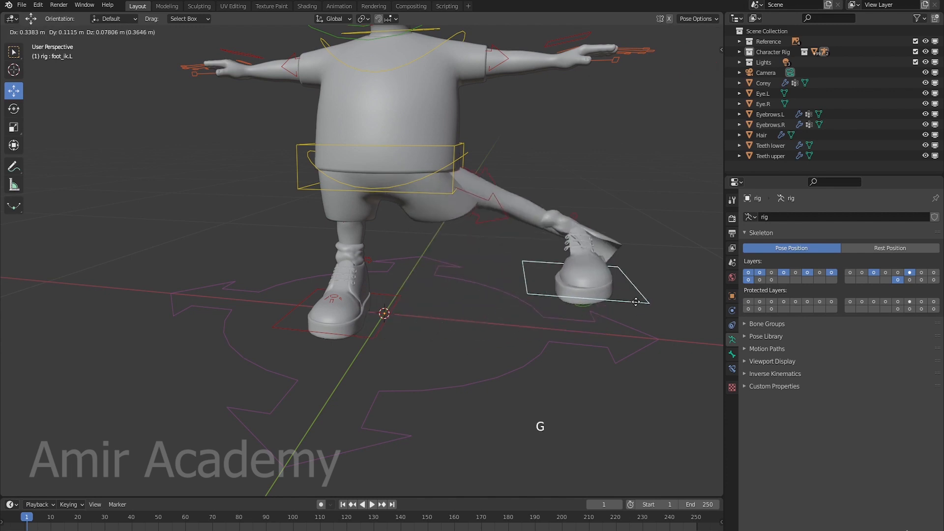
right_click(634, 302)
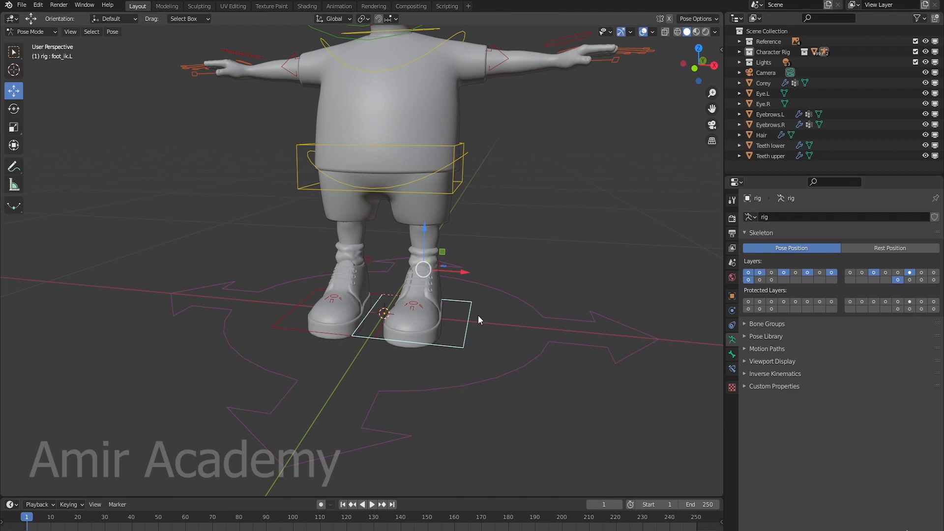
- Enter Edit Mode on the Corey mesh with nothing selected and turn off X-axis mirroring
scroll(476, 316, up, 3)
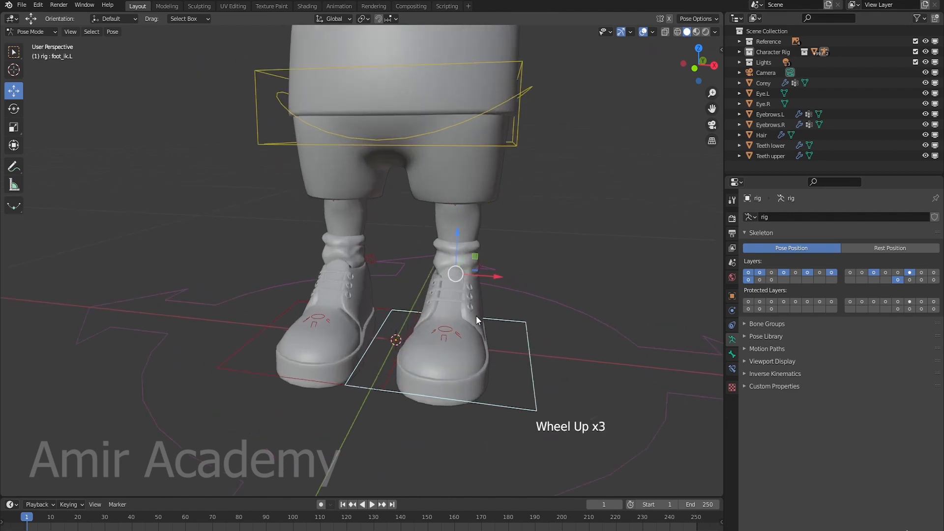
shift+middle_drag(476, 315, 405, 328)
scroll(428, 317, up, 3)
click(420, 376)
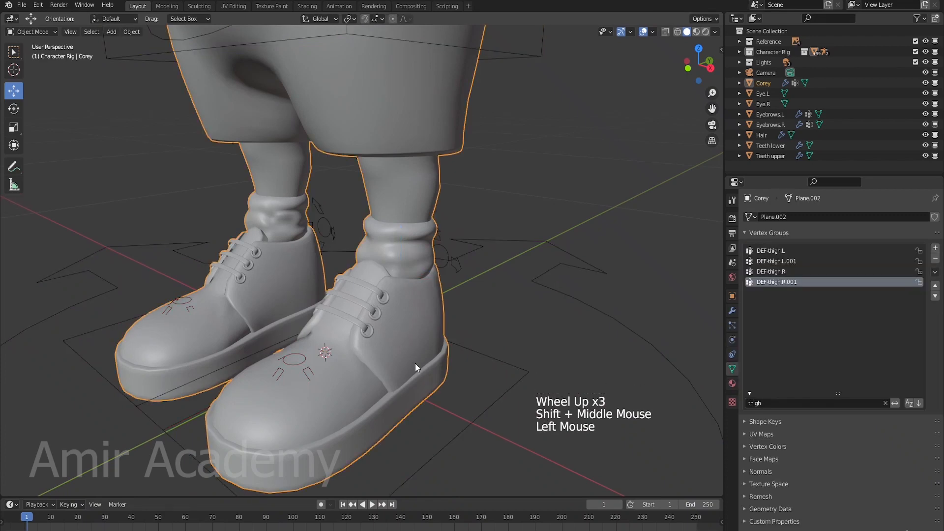
key(Tab)
key(alt+a)
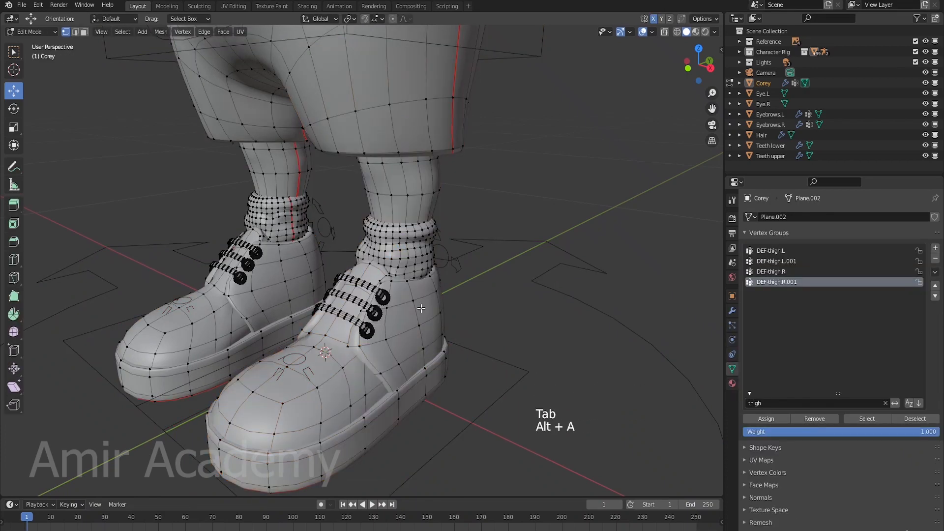
click(655, 20)
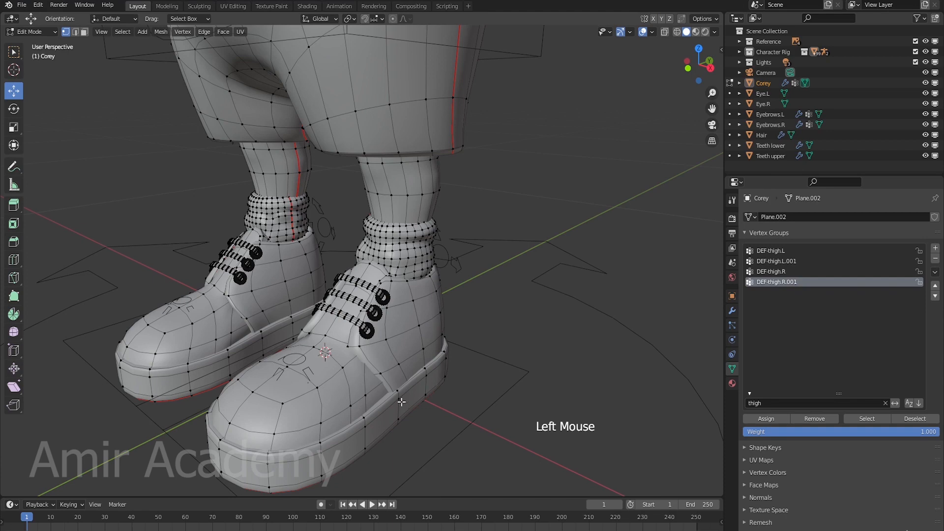
- Select the linked geometry of the left shoe's ankle panel, its three laces and the three outer eyelets
shift+middle_drag(487, 373, 395, 312)
scroll(476, 344, up, 2)
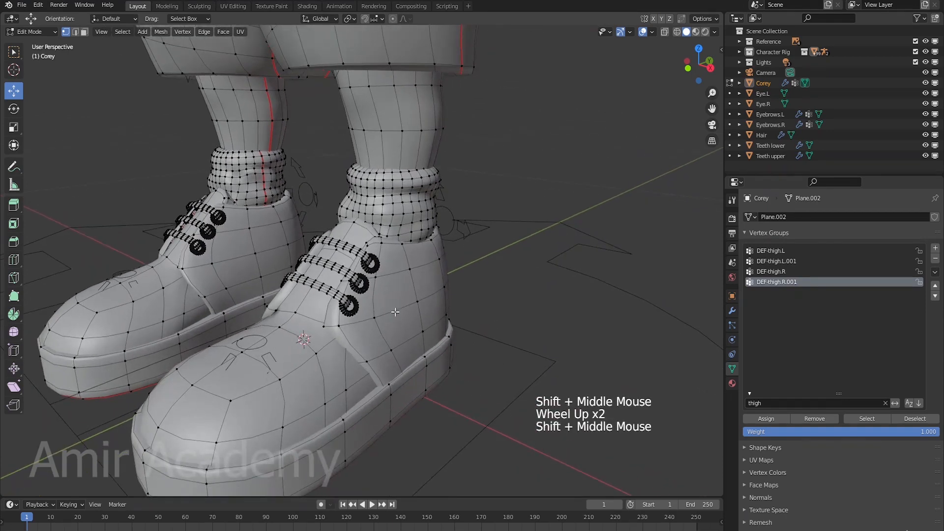
key(l)
key(l)
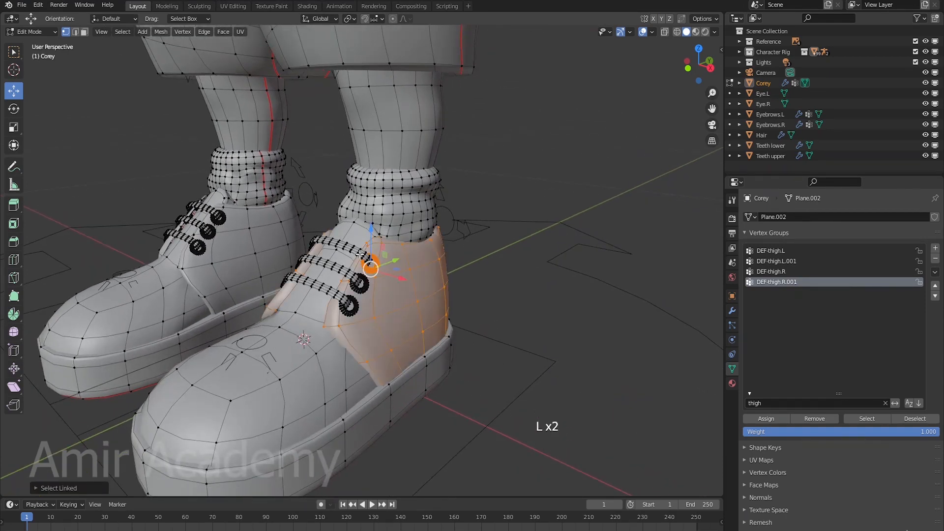
key(l)
key(l)
key(l)
key(l)
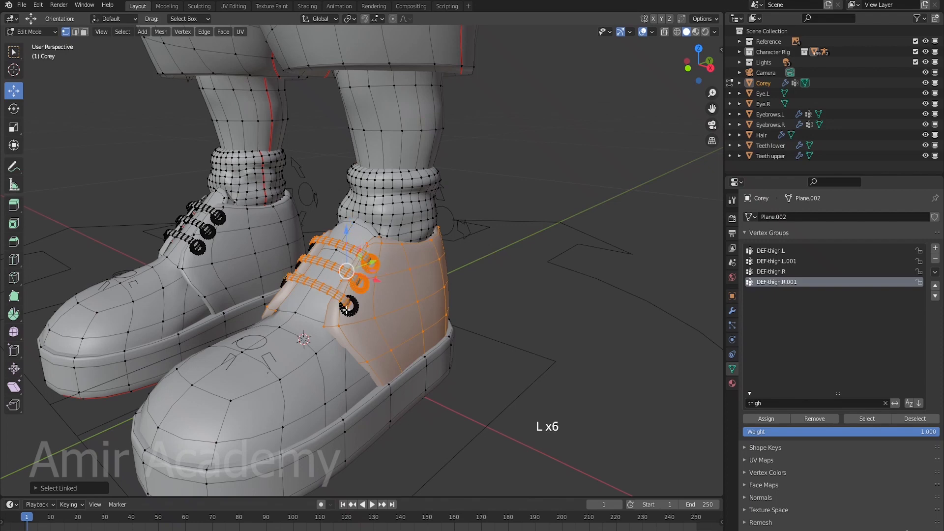
key(l)
- Add the three linked eyelets on the inner side of the left shoe to the selection
middle_drag(298, 330, 363, 317)
key(l)
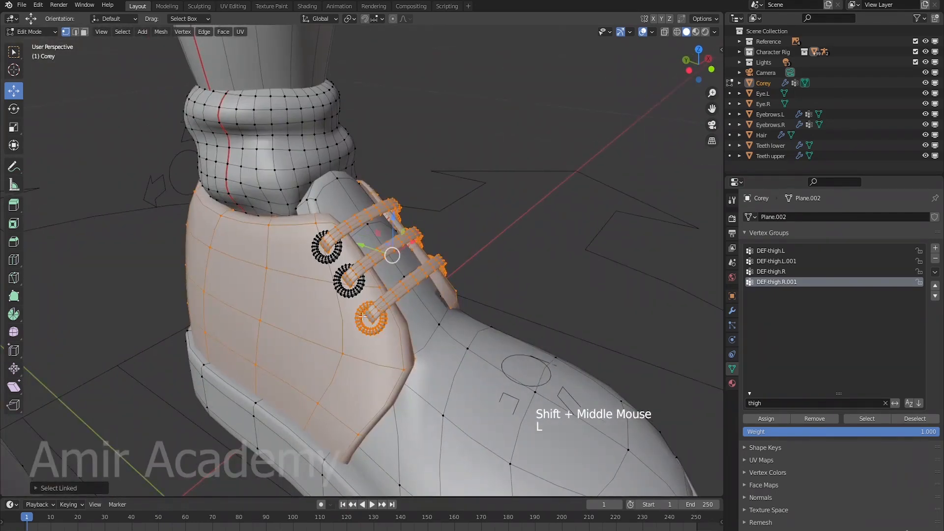
key(l)
key(l)
key(l)
scroll(334, 256, down, 2)
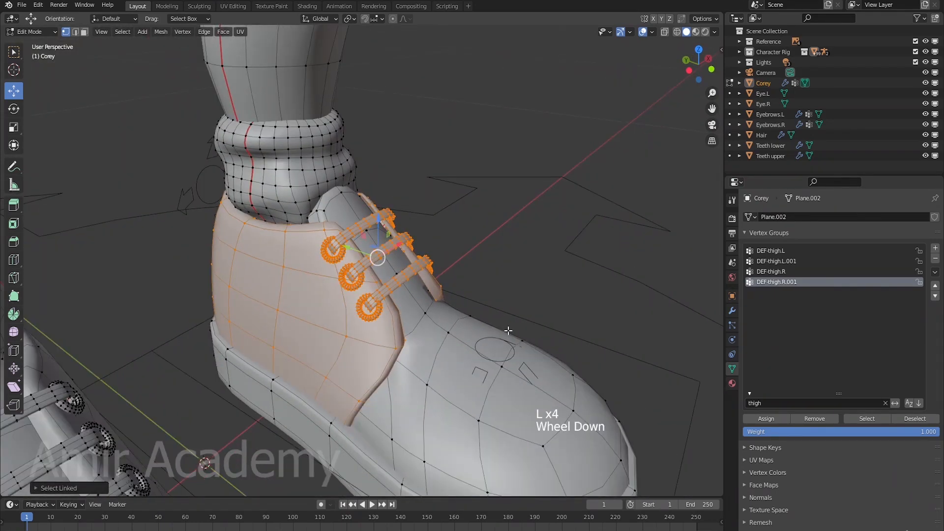
middle_drag(236, 305, 491, 333)
scroll(335, 311, down, 1)
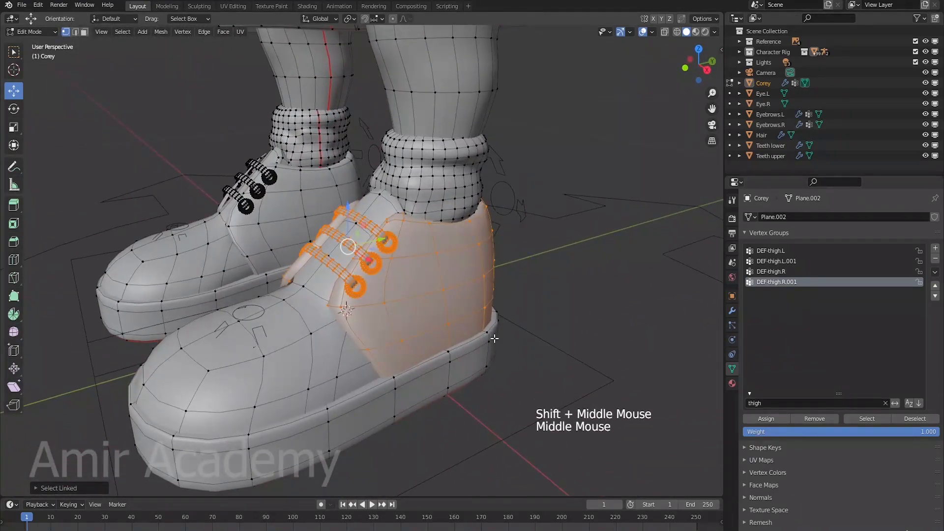
- Switch the Corey mesh to Weight Paint mode and sample the DEF-foot.L group from the left shoe
key(Tab)
click(39, 31)
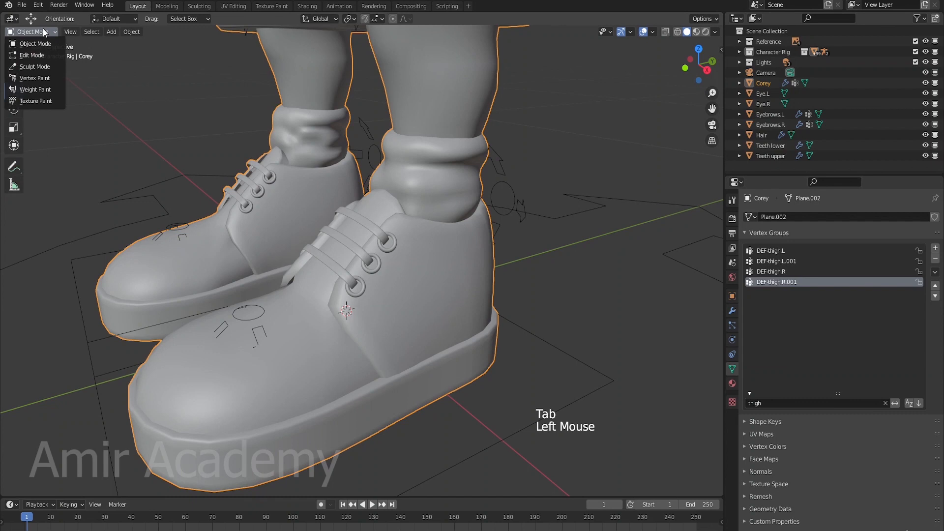
click(41, 89)
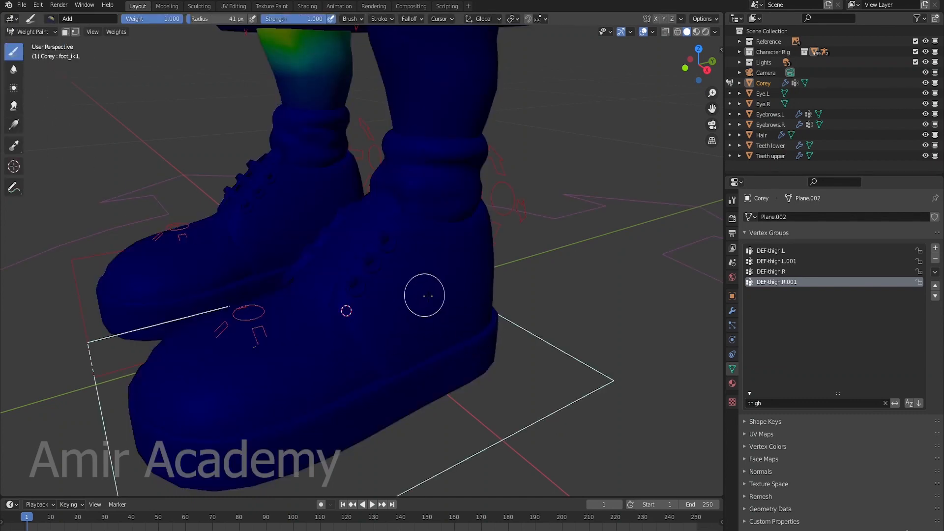
shift+right_click(410, 298)
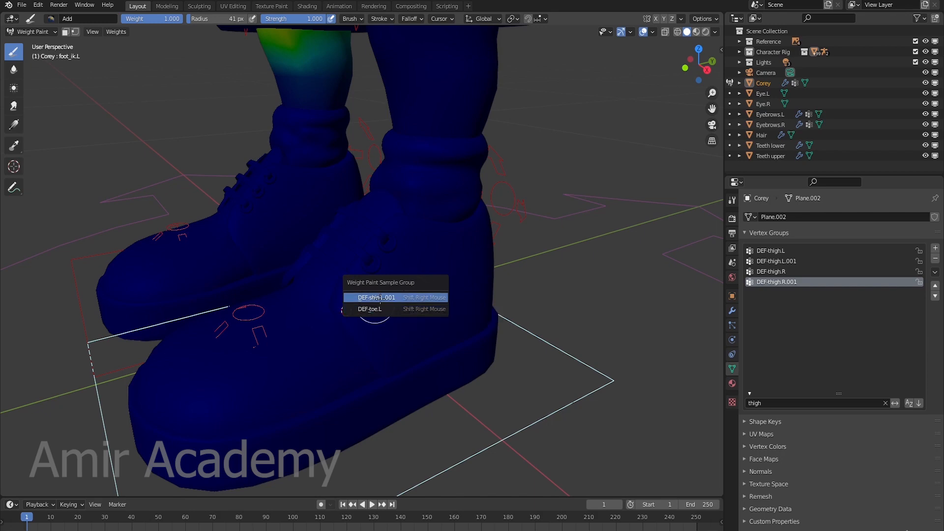
mouse_move(412, 302)
middle_down()
mouse_move(454, 301)
mouse_move(442, 297)
middle_up()
shift+right_click(357, 246)
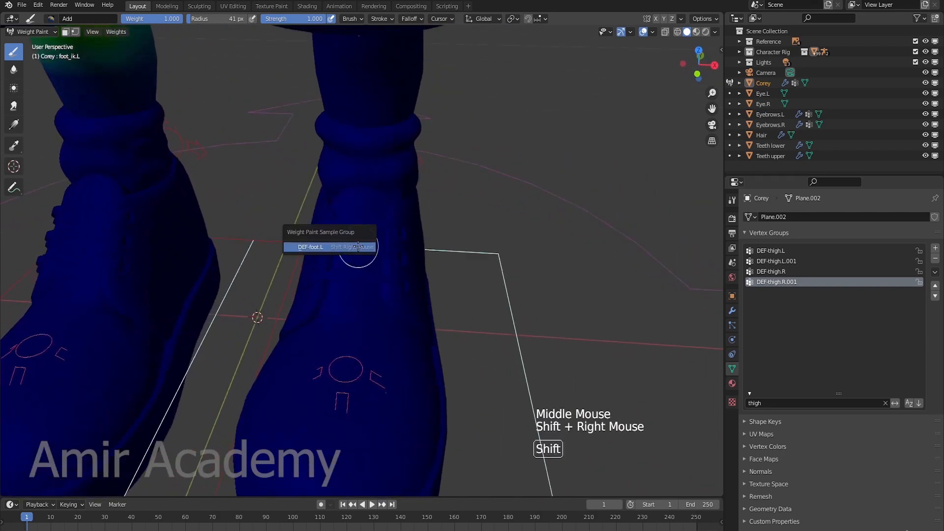
click(333, 247)
- Paint DEF-foot.L weight onto the outer side of the left shoe's ankle panel with the 41 px Add brush
middle_drag(324, 260, 428, 264)
scroll(481, 280, down, 2)
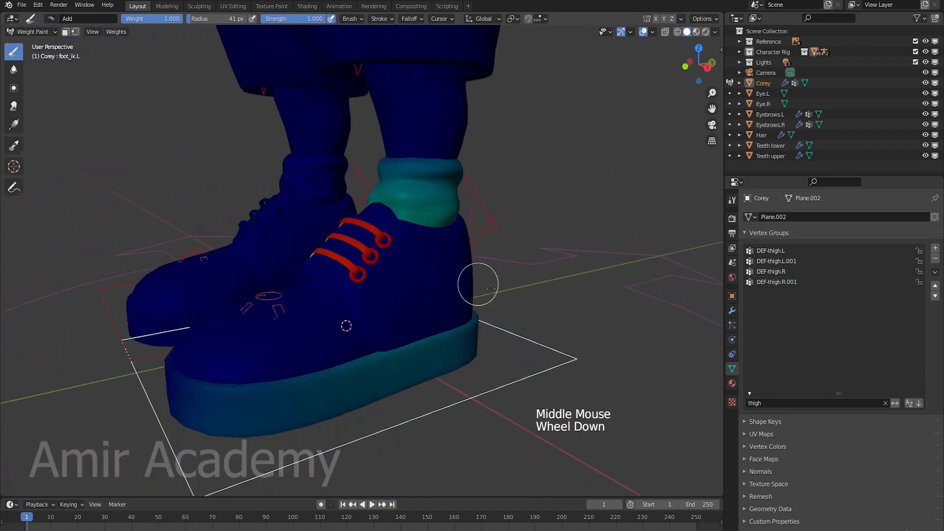
mouse_move(481, 280)
middle_down()
mouse_move(482, 319)
mouse_move(518, 315)
middle_up()
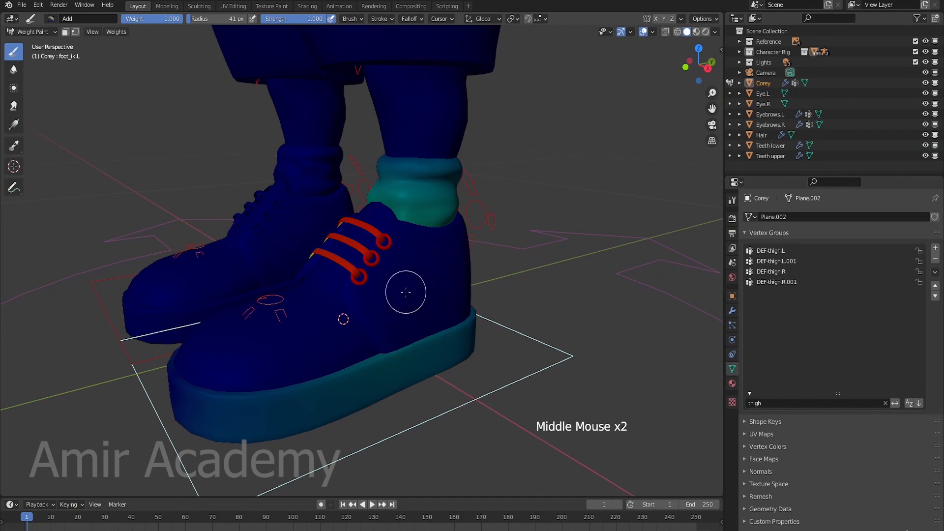
middle_drag(370, 318, 402, 277)
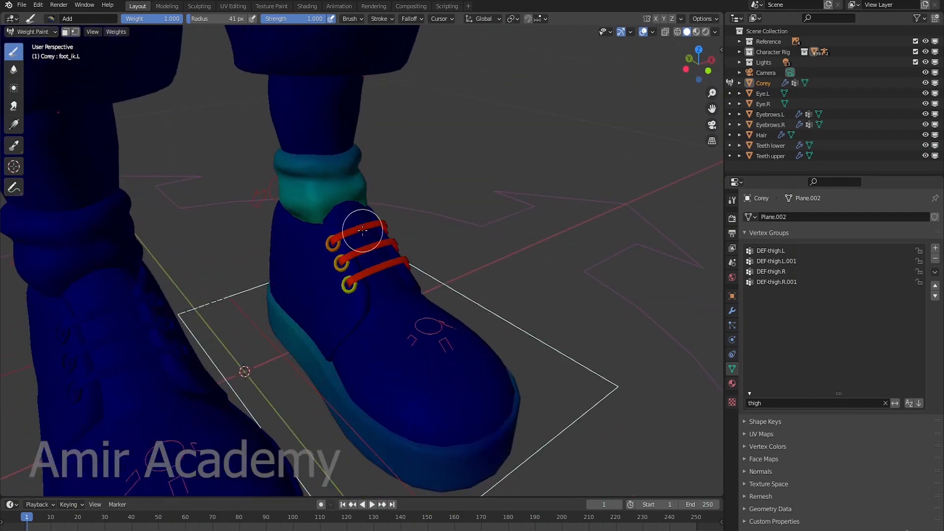
middle_drag(496, 294, 405, 329)
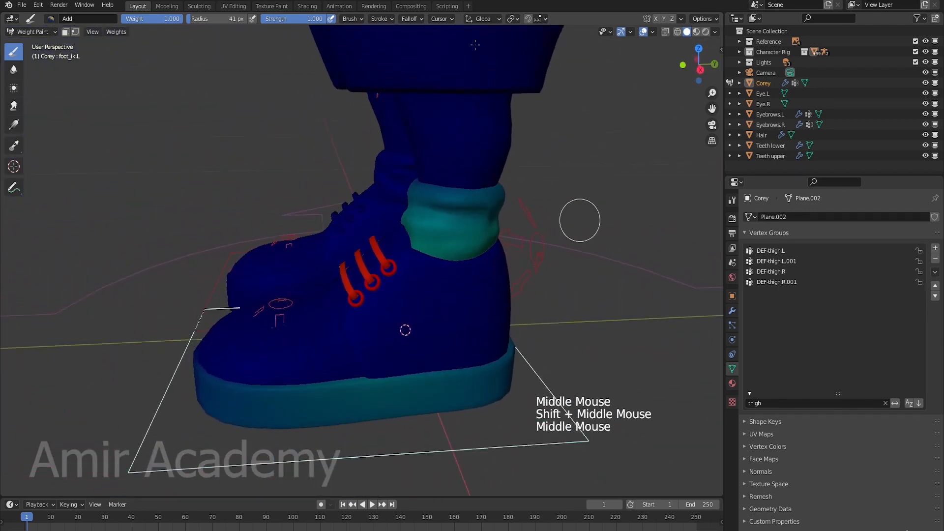
click(52, 21)
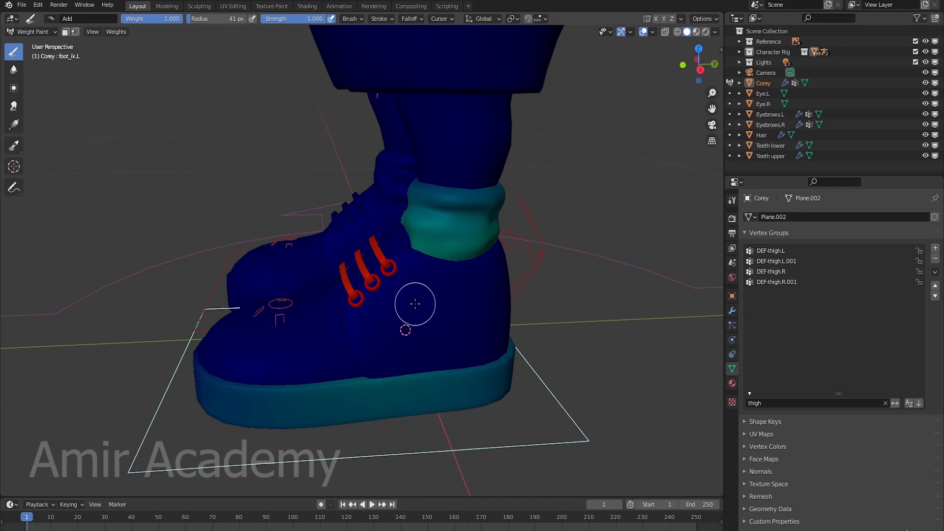
mouse_move(415, 287)
mouse_down()
mouse_move(466, 324)
mouse_move(435, 337)
mouse_move(482, 282)
mouse_move(465, 290)
mouse_move(475, 290)
mouse_up()
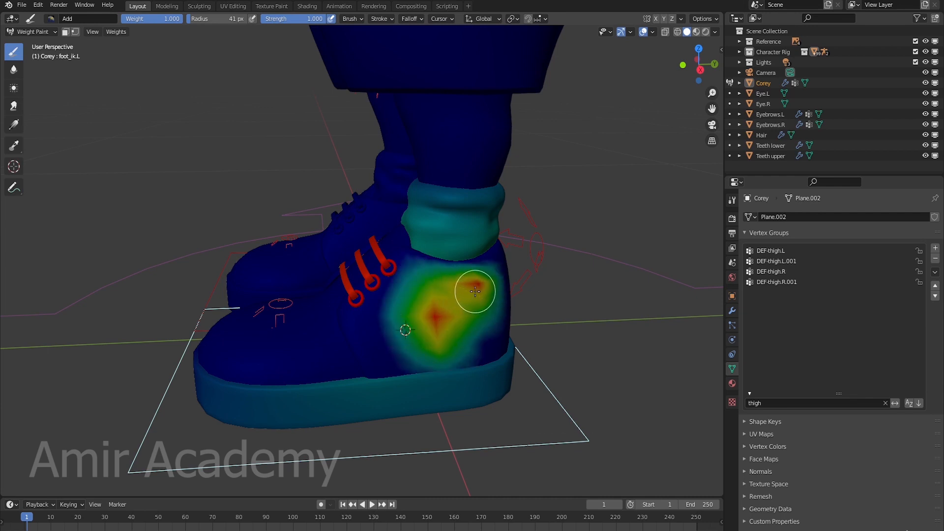
- Enlarge the brush radius to 78 px and paint full DEF-foot.L weight around the heel of the left shoe's ankle panel
key(f)
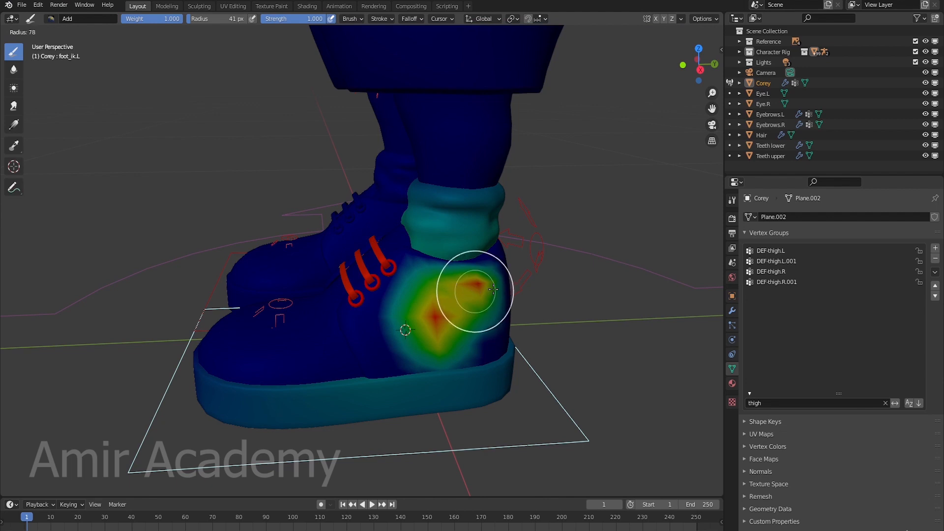
click(493, 289)
mouse_move(492, 334)
mouse_down()
mouse_move(453, 347)
mouse_move(407, 331)
mouse_move(487, 335)
mouse_move(529, 286)
mouse_up()
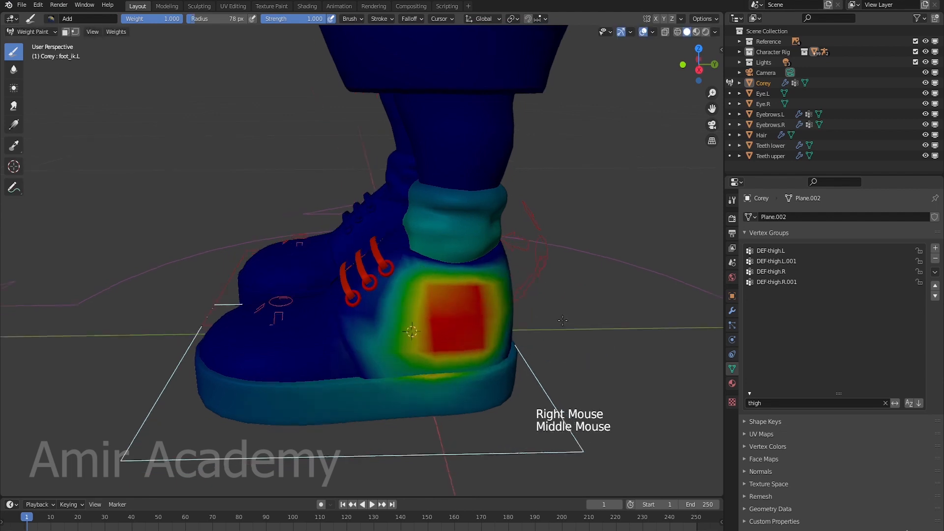
mouse_move(445, 322)
middle_down()
mouse_move(428, 315)
mouse_move(435, 309)
middle_up()
mouse_move(436, 309)
mouse_down()
mouse_move(426, 309)
mouse_move(447, 337)
mouse_move(430, 394)
mouse_move(413, 376)
mouse_up()
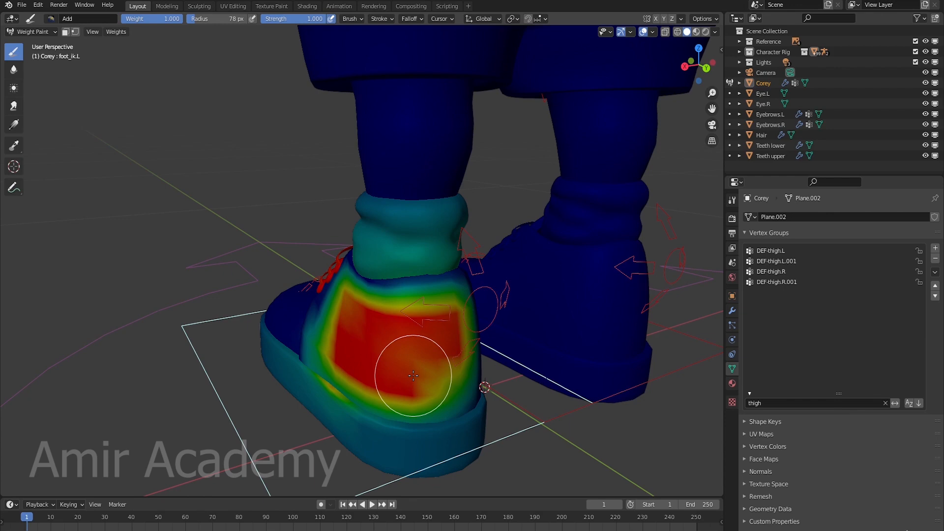
middle_drag(369, 305, 326, 348)
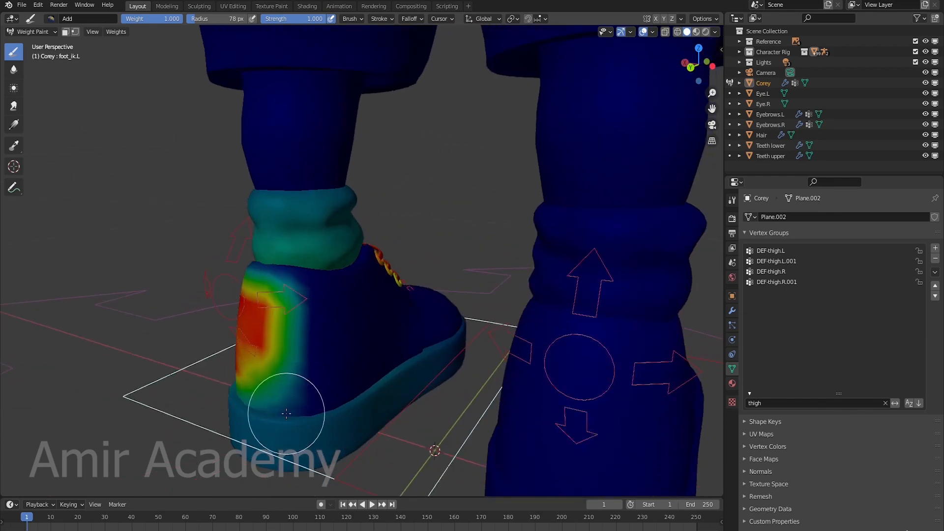
mouse_move(173, 386)
middle_down()
mouse_move(453, 359)
mouse_move(327, 338)
mouse_move(395, 338)
mouse_move(428, 350)
middle_up()
middle_drag(428, 351, 459, 364)
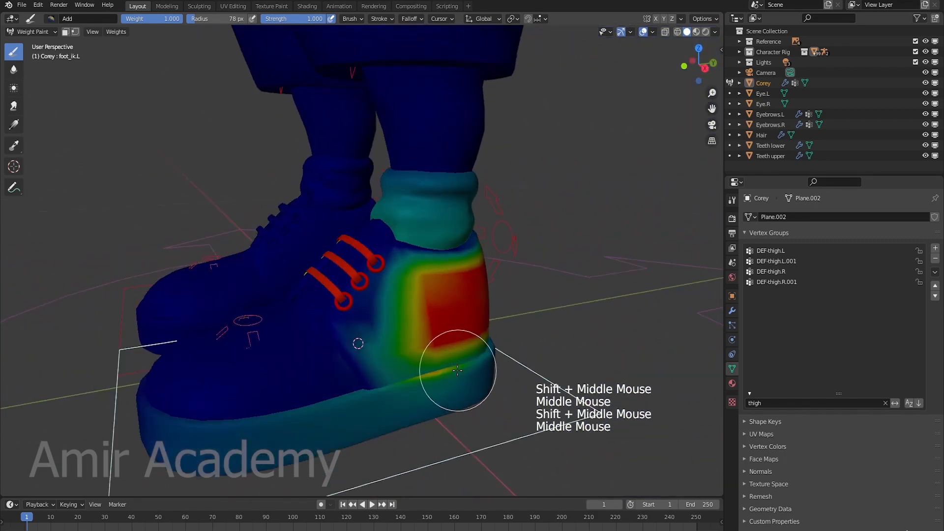
- Return the Corey mesh to Edit Mode and filter its vertex groups by "foot"
key(Tab)
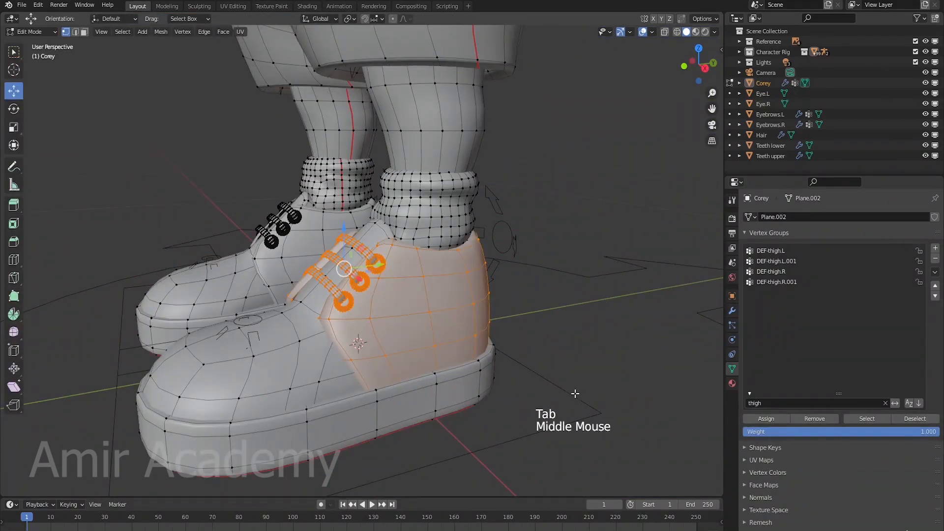
middle_drag(506, 385, 472, 316)
scroll(511, 344, up, 2)
click(767, 402)
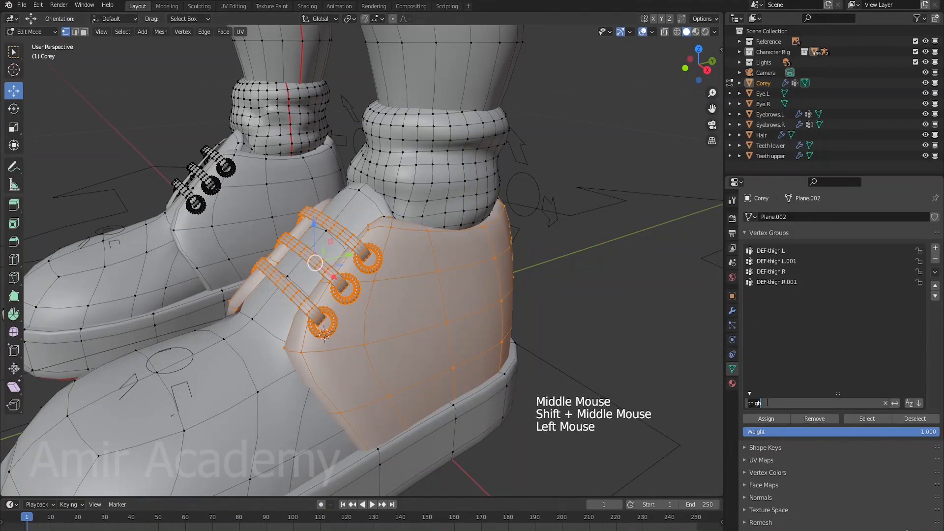
key(ctrl+a)
key(BackSpace)
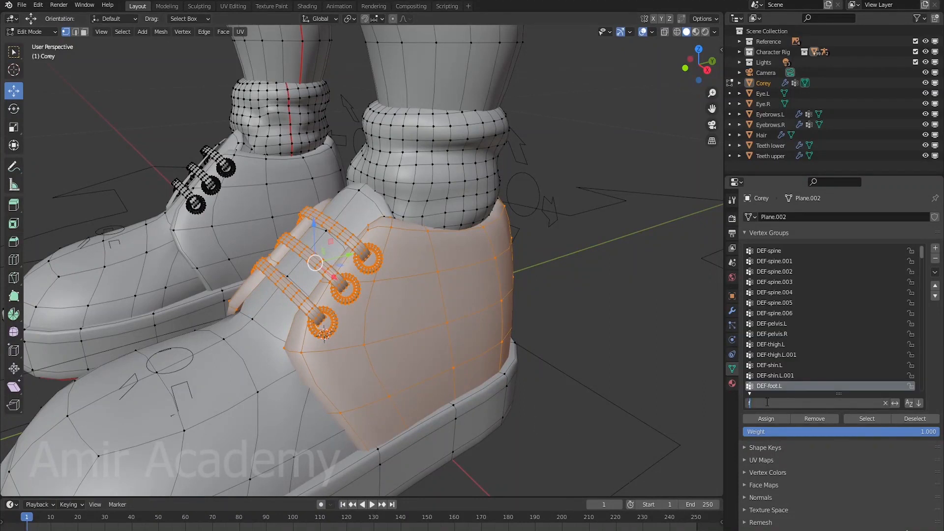
text(foot)
key(Return)
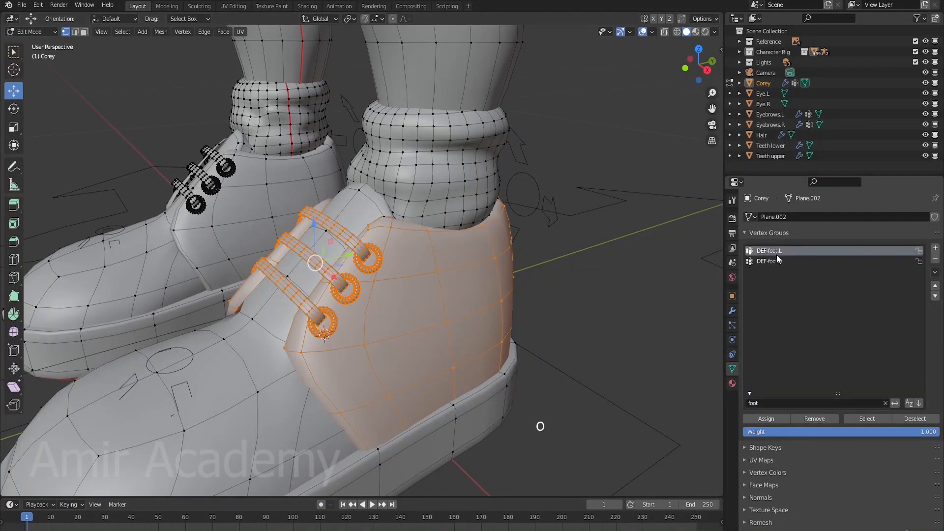
- Assign the selected ankle panel, laces and eyelets to DEF-foot.L with weight 1.000 and check the weights in Weight Paint mode
click(771, 420)
click(763, 432)
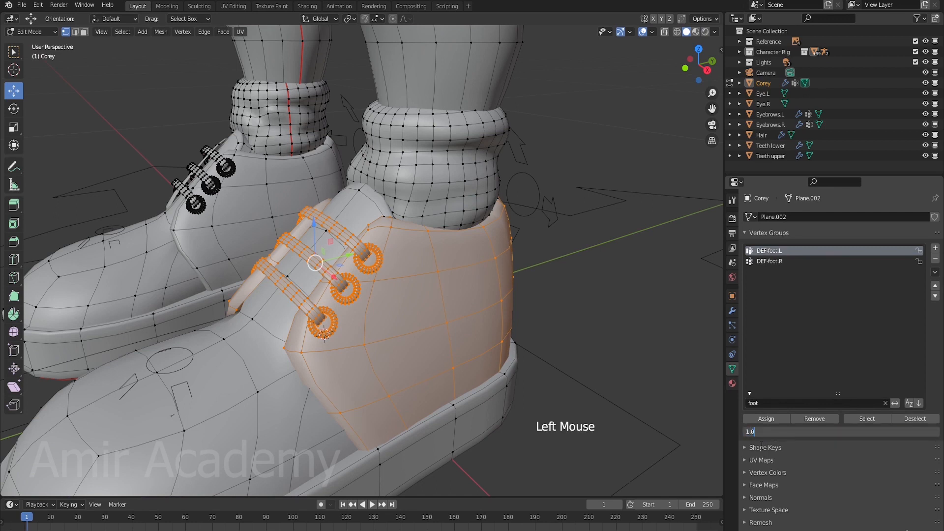
click(804, 461)
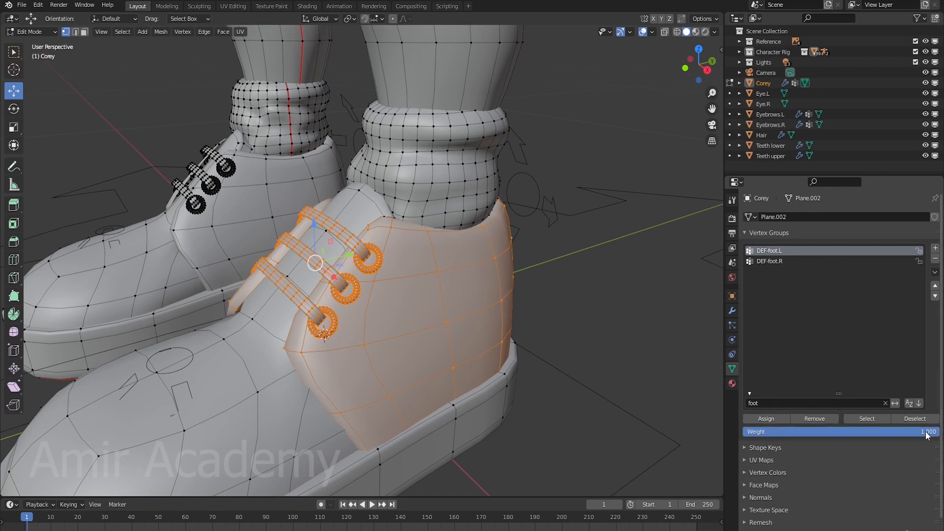
mouse_move(932, 431)
mouse_down()
mouse_move(769, 432)
mouse_move(937, 432)
mouse_up()
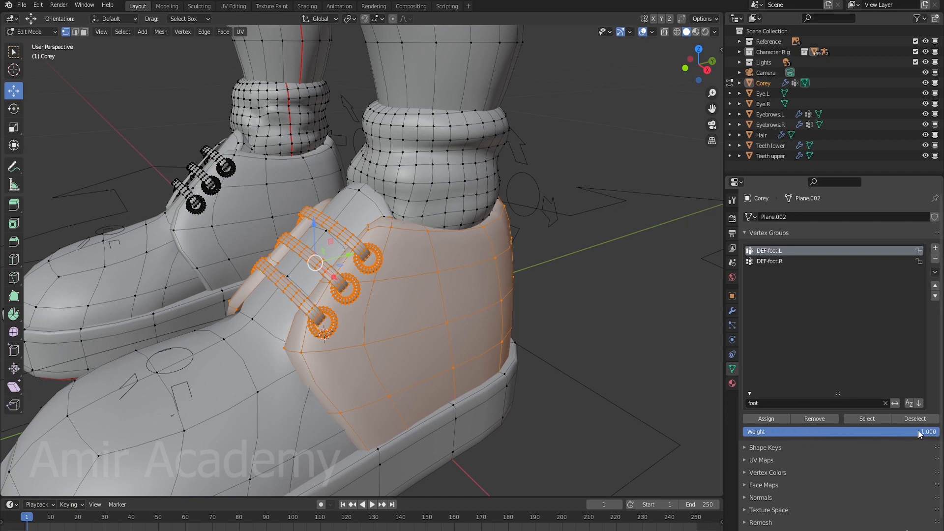
scroll(567, 335, down, 2)
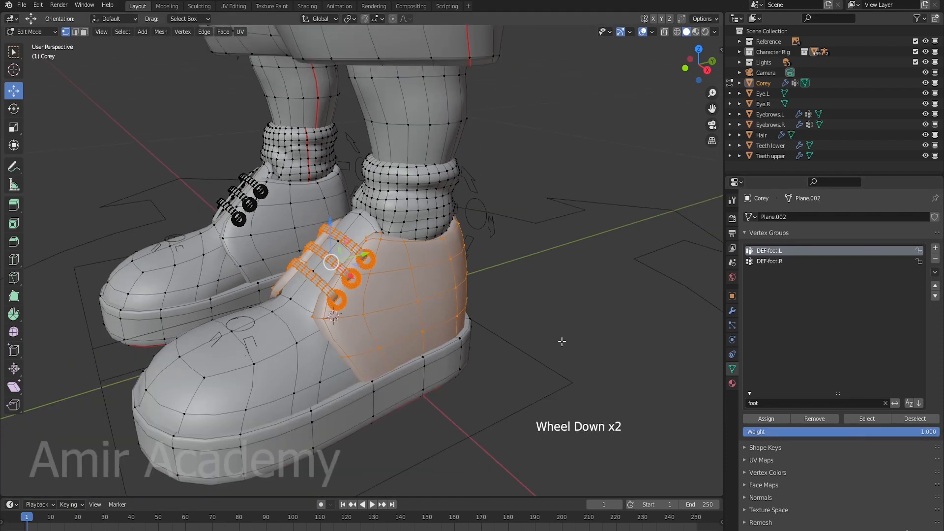
click(768, 419)
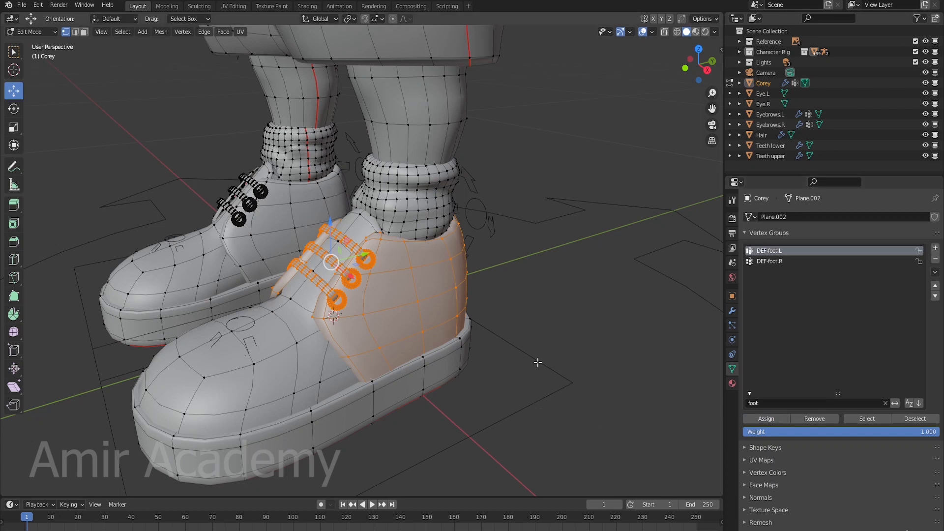
key(Tab)
mouse_move(560, 373)
middle_down()
mouse_move(415, 363)
mouse_move(404, 344)
mouse_move(433, 305)
middle_up()
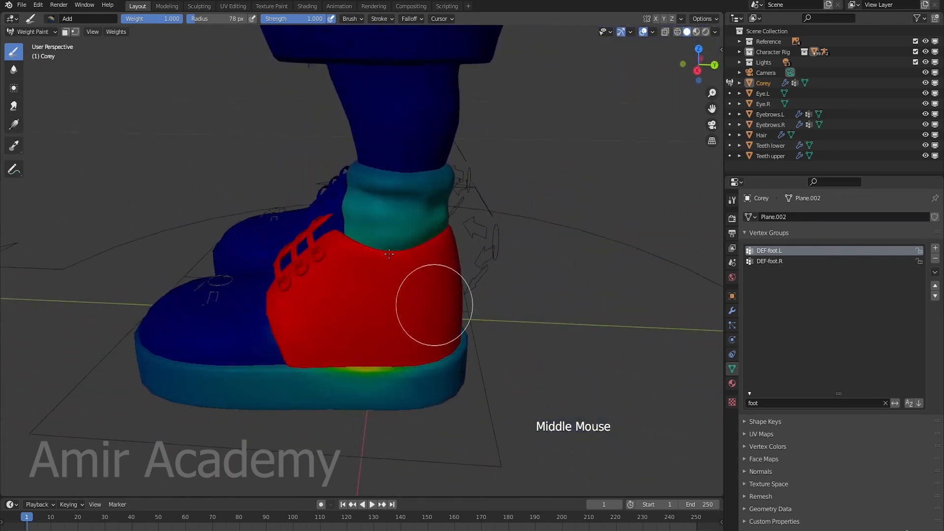
middle_drag(436, 399, 436, 378)
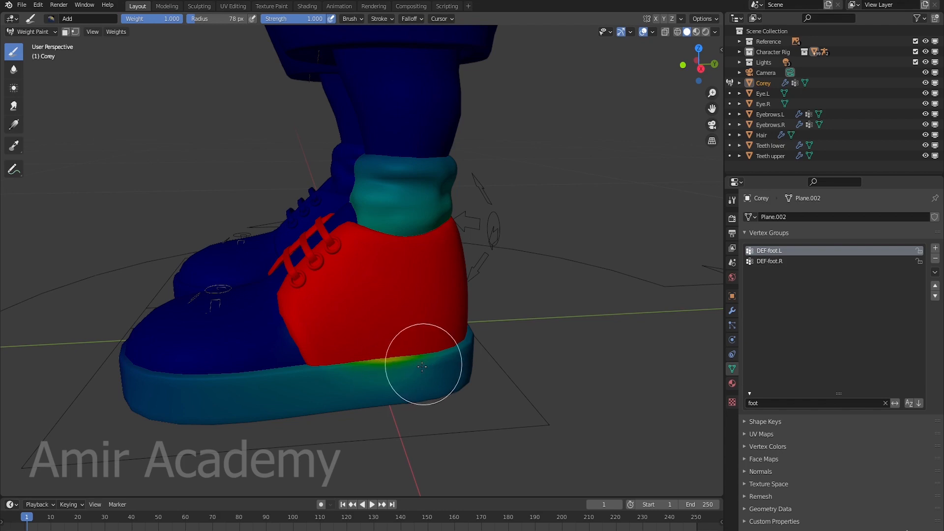
mouse_move(371, 386)
middle_down()
mouse_move(349, 354)
mouse_move(392, 330)
middle_up()
- In Edit Mode, clear the selection, select the tip of the left shoe's tongue and grow the selection down the tongue
key(Tab)
scroll(387, 333, up, 3)
key(alt+a)
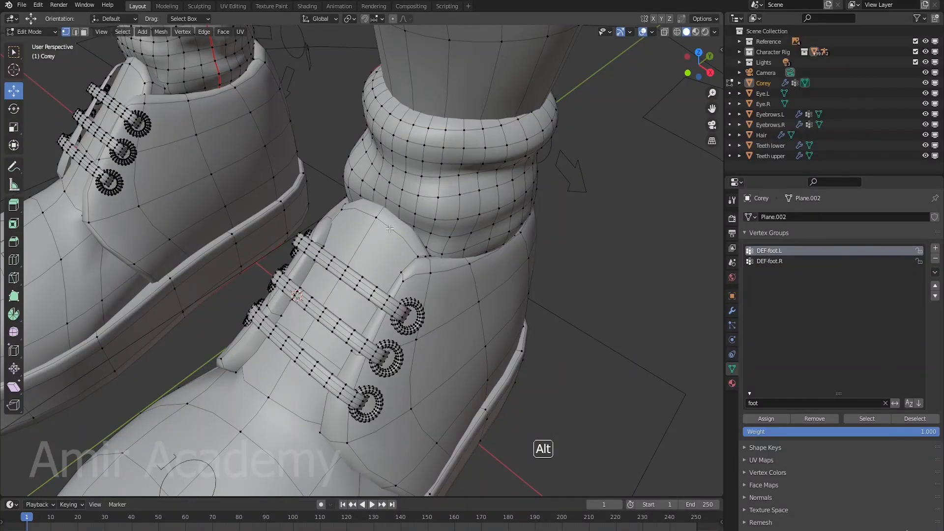
mouse_move(390, 229)
middle_down()
mouse_move(467, 307)
mouse_move(492, 314)
mouse_move(466, 320)
mouse_move(521, 308)
mouse_move(452, 294)
middle_up()
key(alt+z)
key(alt+z)
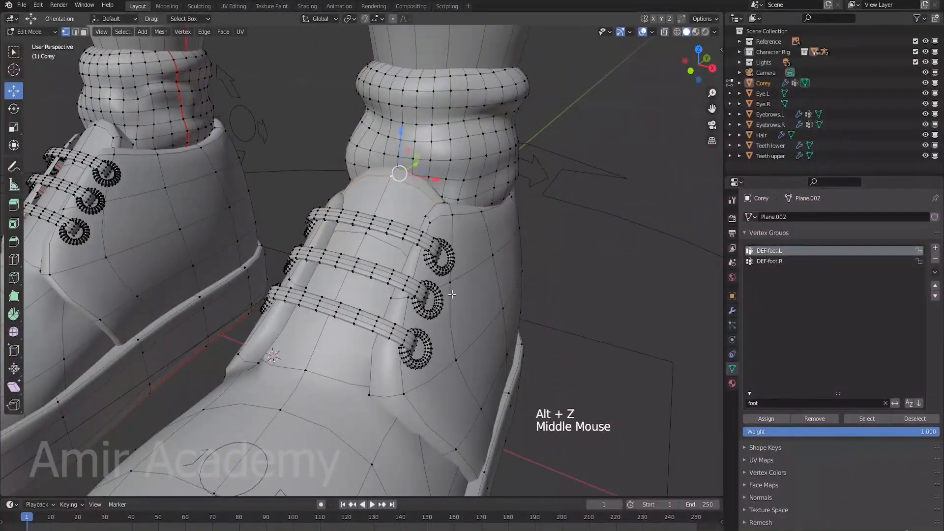
key(ctrl+KP_Add)
key(ctrl+KP_Add)
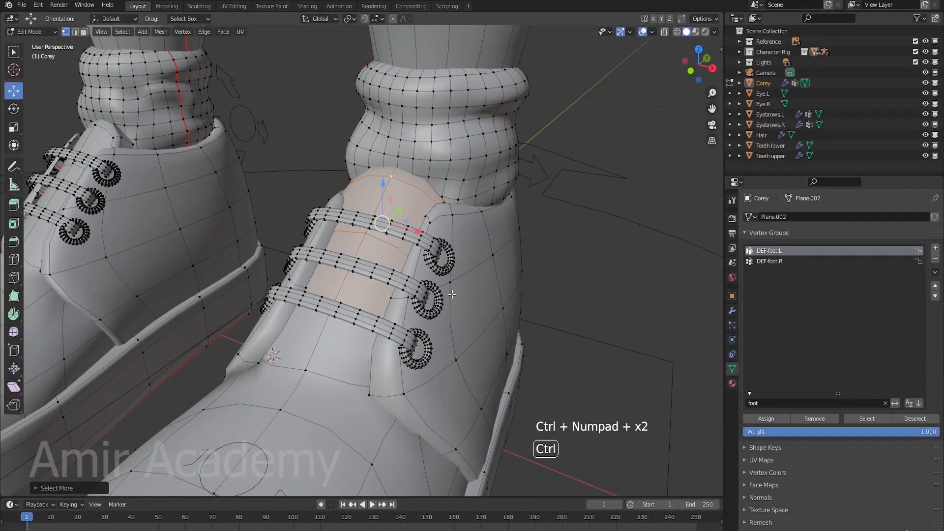
scroll(452, 294, up, 1)
scroll(464, 384, down, 2)
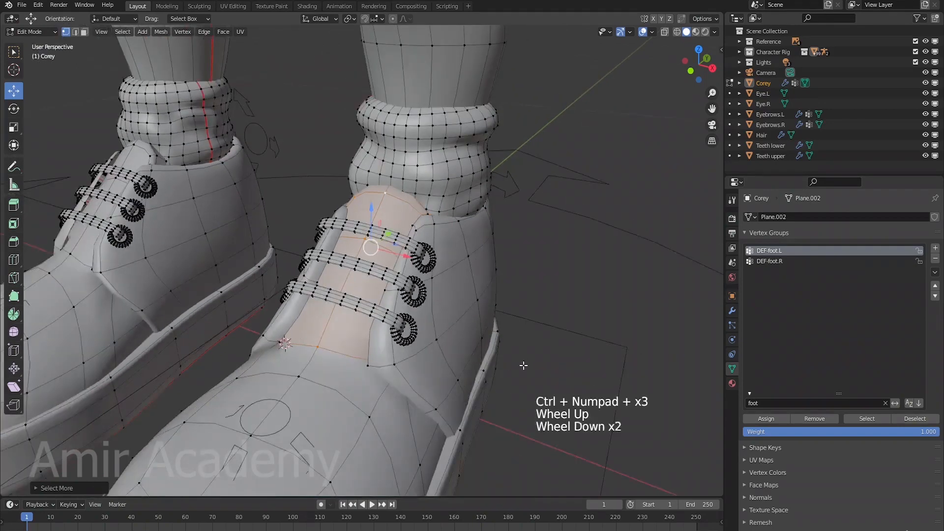
- Extend the tongue selection over the rear part of the shoe's toe section and assign it to DEF-foot.L with weight 1.000
middle_drag(500, 418, 470, 355)
key(ctrl+KP_Add)
scroll(512, 362, down, 4)
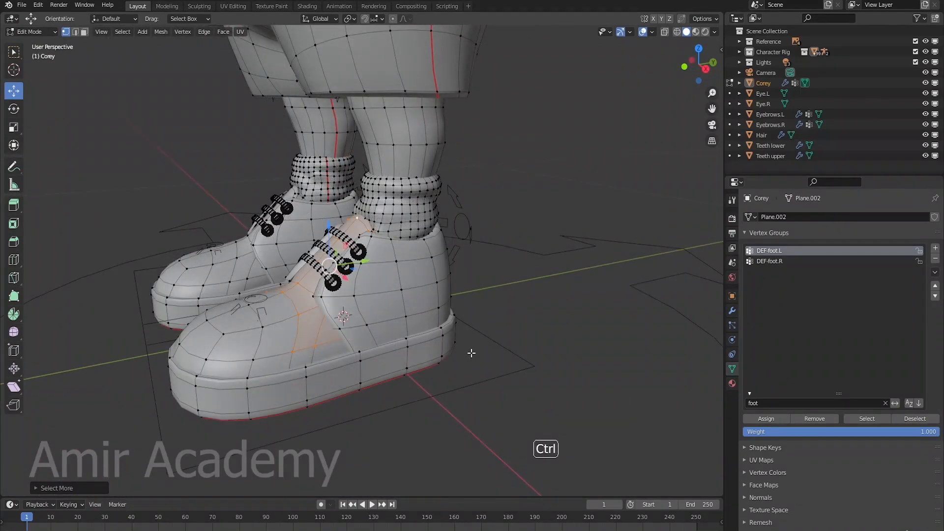
key(ctrl+KP_Add)
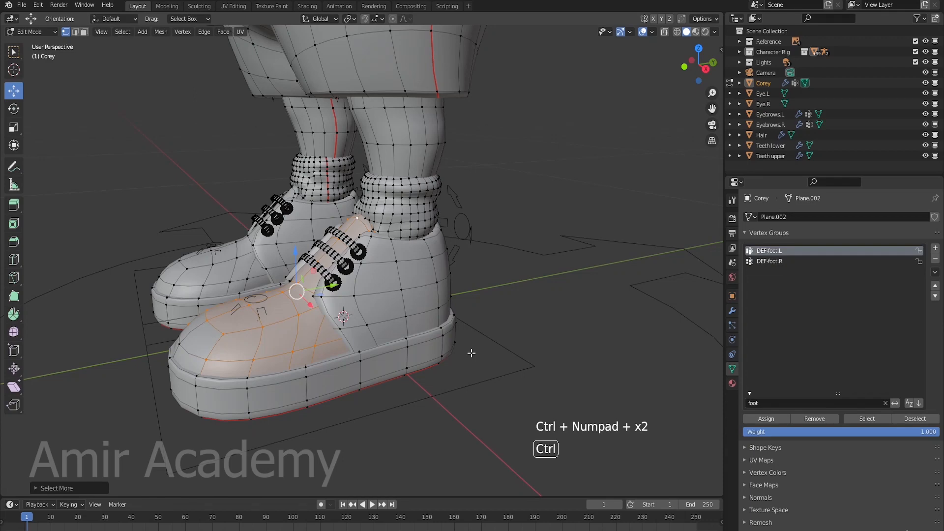
key(ctrl+KP_Subtract)
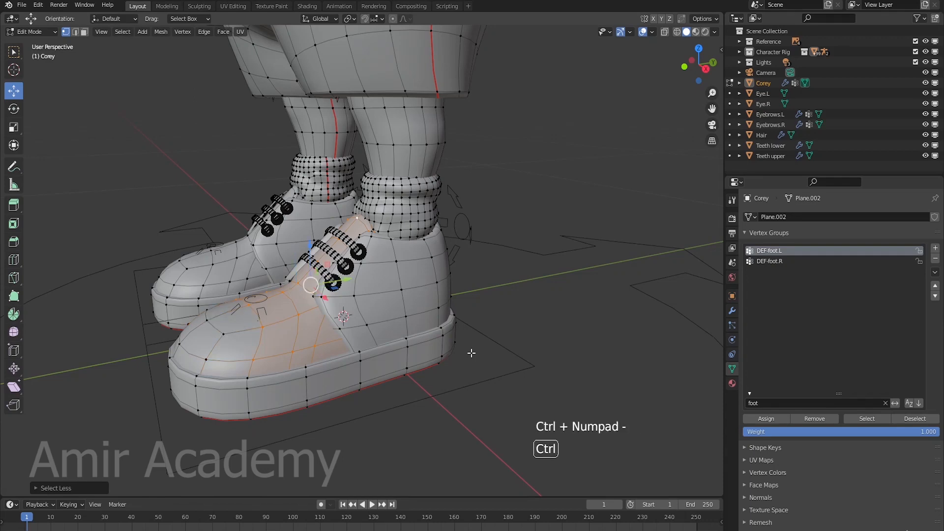
key(alt+z)
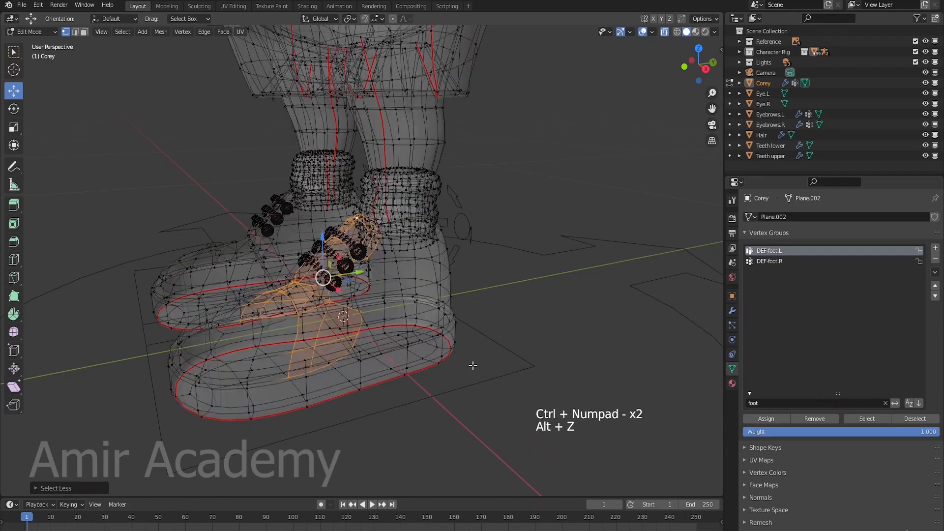
middle_drag(472, 364, 511, 362)
key(alt+z)
scroll(511, 363, up, 2)
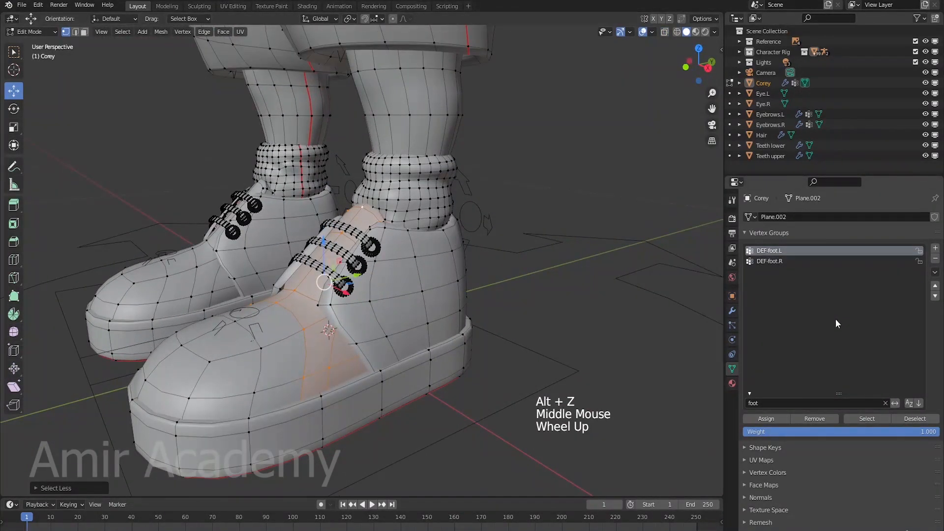
click(775, 418)
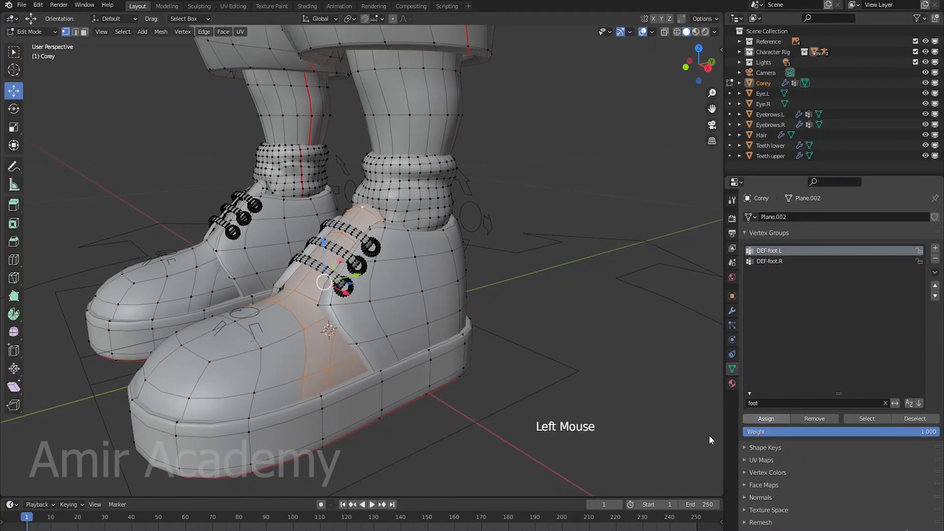
- In face select mode, select a face loop across the heel of the left shoe's sole and grow the selection by two steps
middle_drag(489, 414, 333, 308)
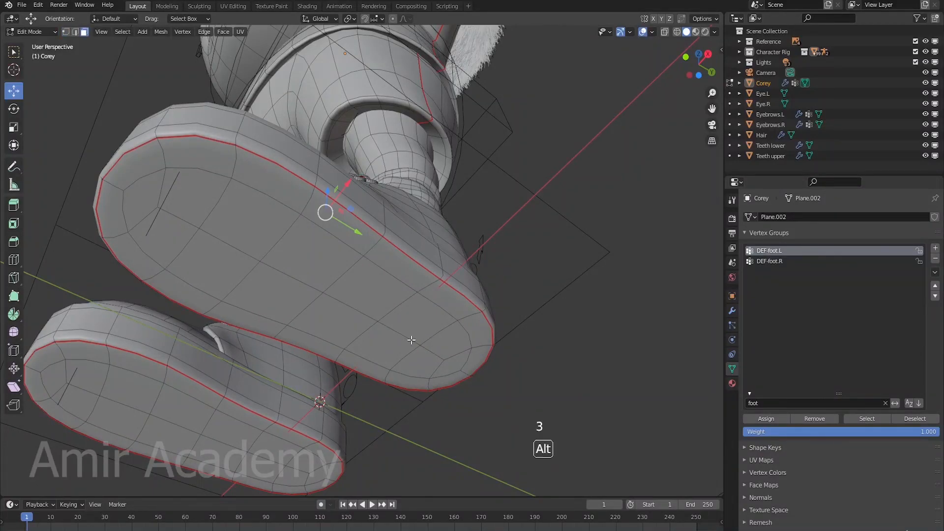
alt+click(438, 340)
middle_drag(564, 357, 570, 389)
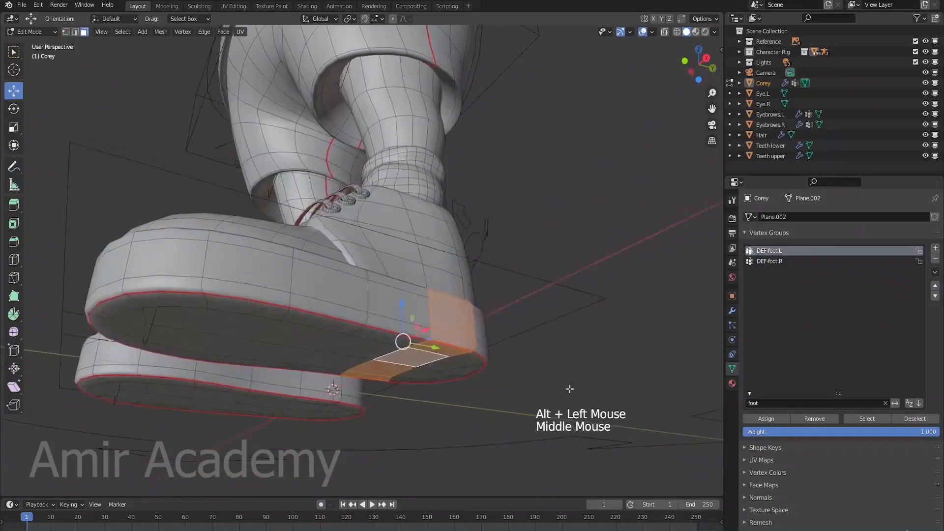
key(ctrl+KP_Add)
key(ctrl+KP_Add)
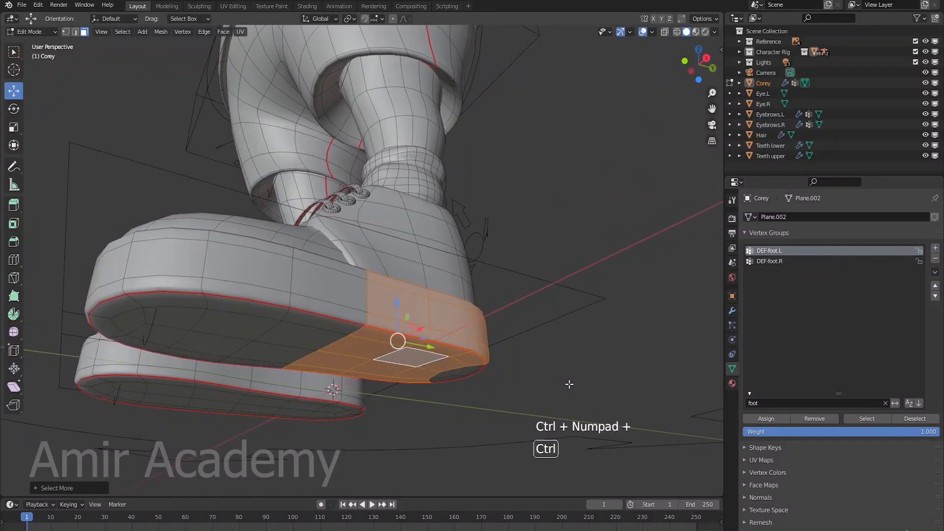
- Assign the selected rear part of the sole to DEF-foot.L with weight 1.000 and check the weights in Weight Paint mode
middle_drag(564, 353, 581, 403)
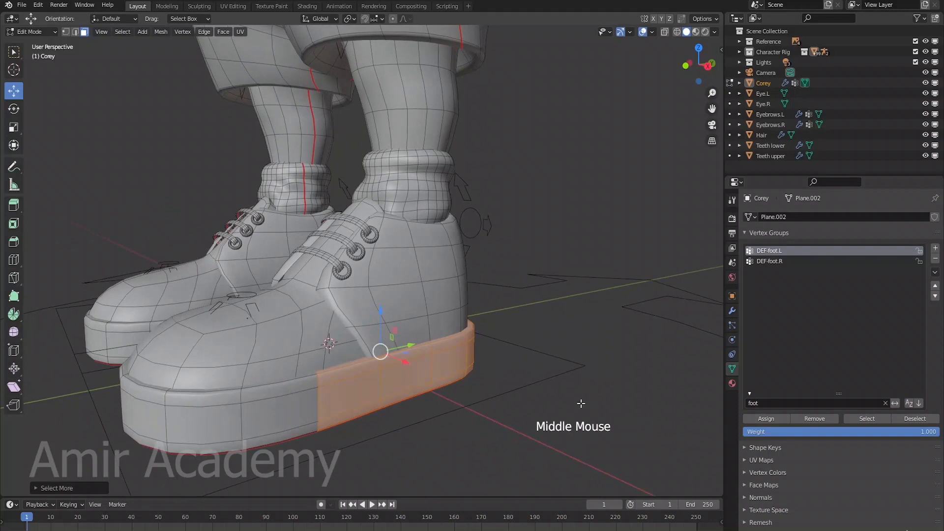
click(765, 418)
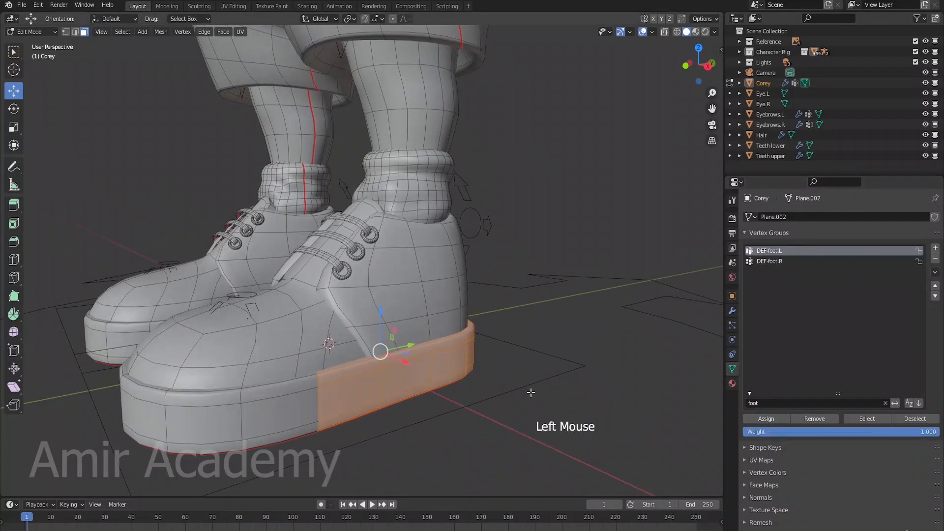
key(Tab)
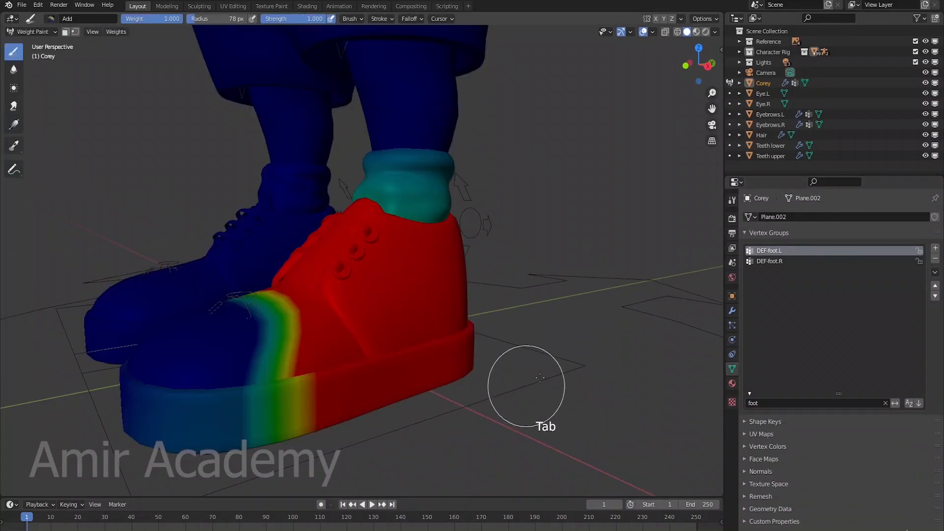
middle_drag(526, 390, 443, 386)
mouse_move(353, 374)
middle_down()
mouse_move(380, 349)
mouse_move(508, 332)
mouse_move(483, 329)
mouse_move(439, 284)
mouse_move(451, 270)
middle_up()
- In Edit Mode with vertex selection, select the left sock's edge loop at the shoe opening and grow it twice, using X-ray to check
key(Tab)
scroll(483, 301, up, 4)
key(2)
key(1)
alt+click(451, 270)
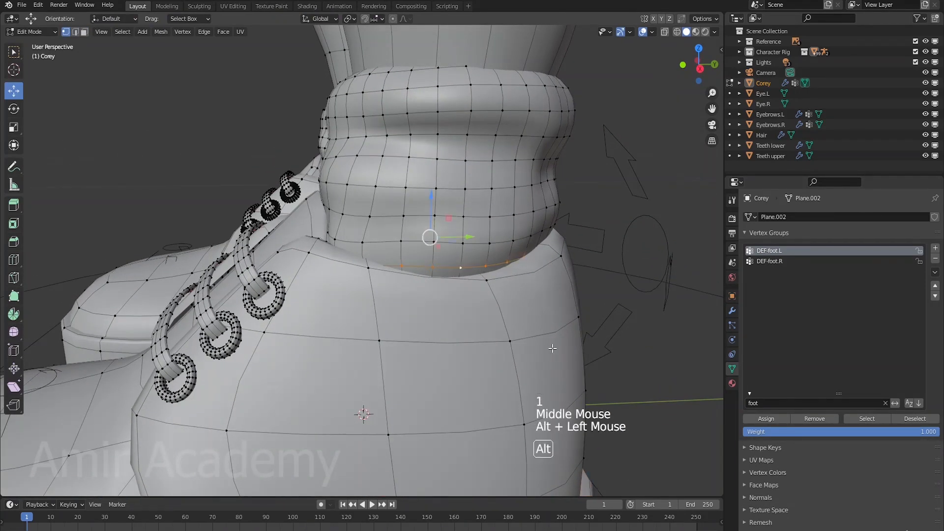
key(alt+z)
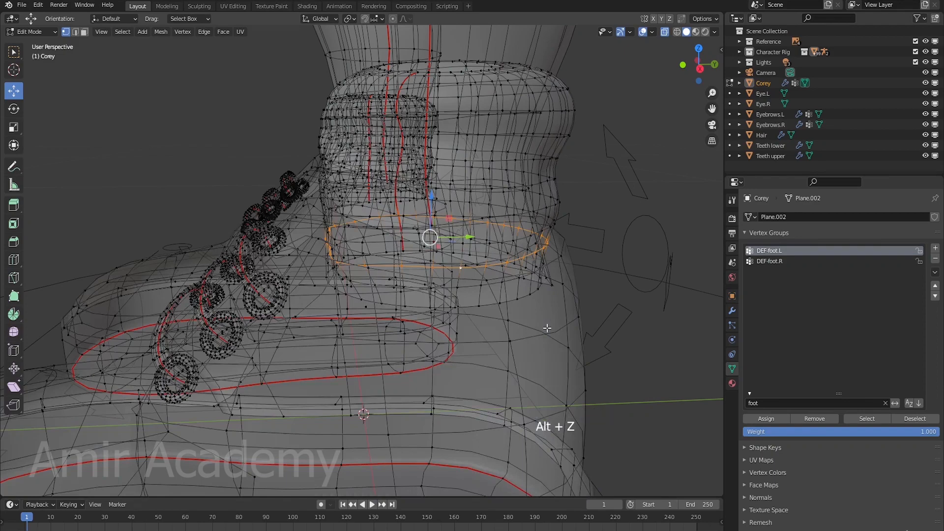
key(ctrl+KP_Add)
key(ctrl+KP_Add)
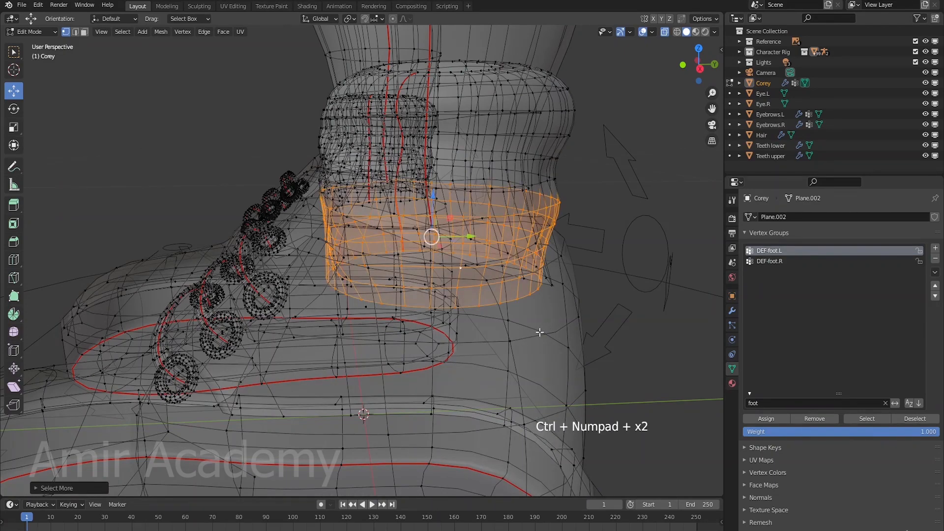
- Turn off X-ray, remove the uppermost loop from the sock selection and assign the rest to DEF-foot.L with weight 1.000
key(alt+z)
middle_drag(530, 337, 450, 359)
scroll(541, 302, down, 2)
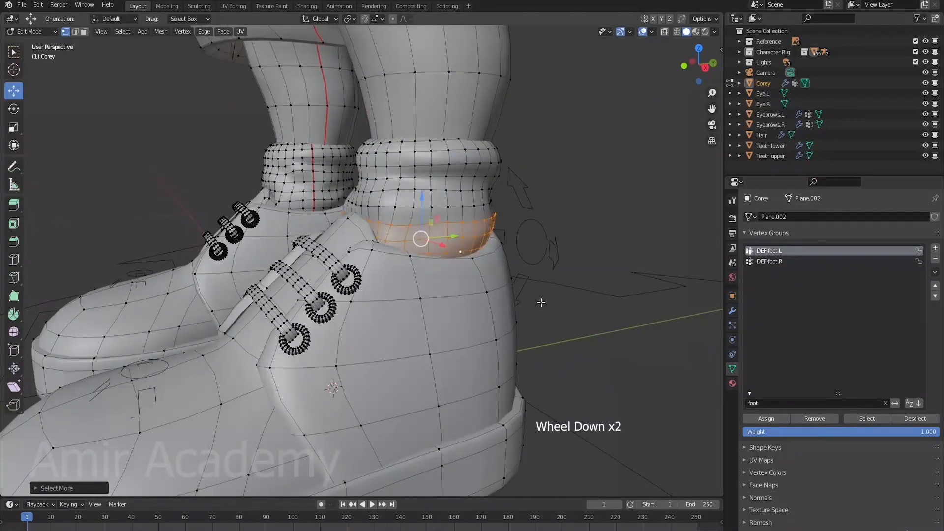
scroll(541, 302, up, 2)
alt+shift+click(486, 205)
middle_drag(486, 205, 592, 265)
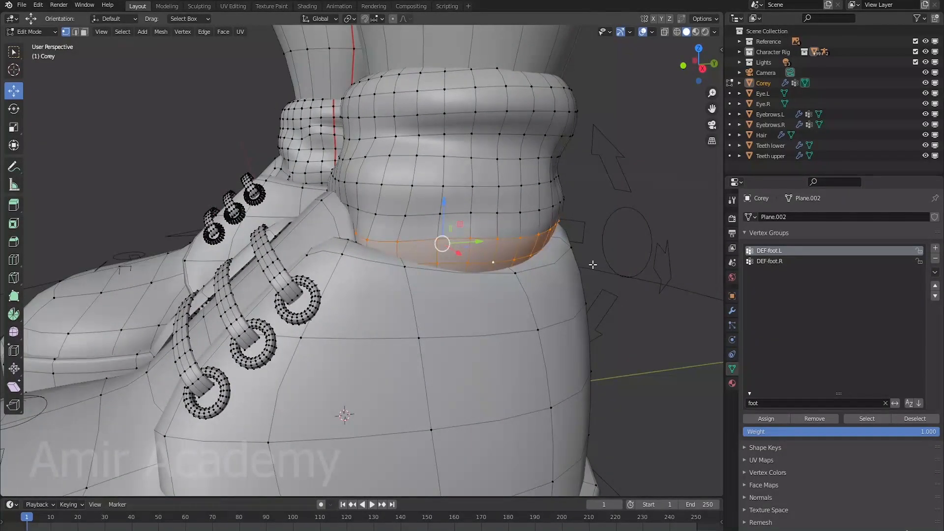
click(775, 419)
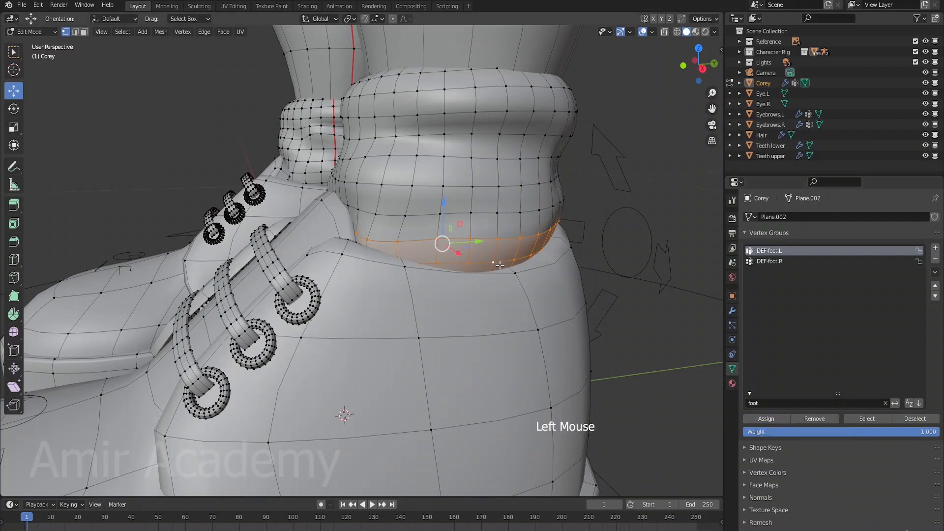
- Select the sock's edge loop just above the assigned area and assign it to DEF-foot.L with weight 0.500
alt+click(487, 212)
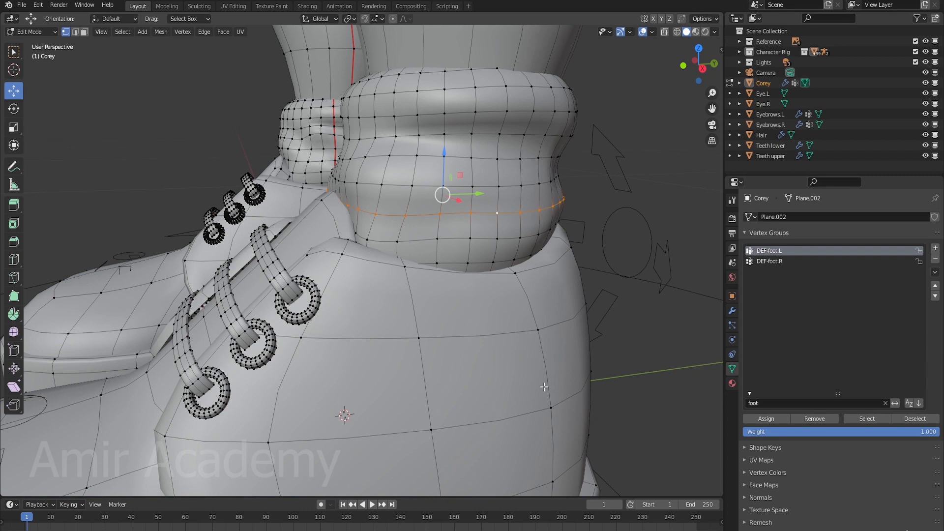
click(885, 435)
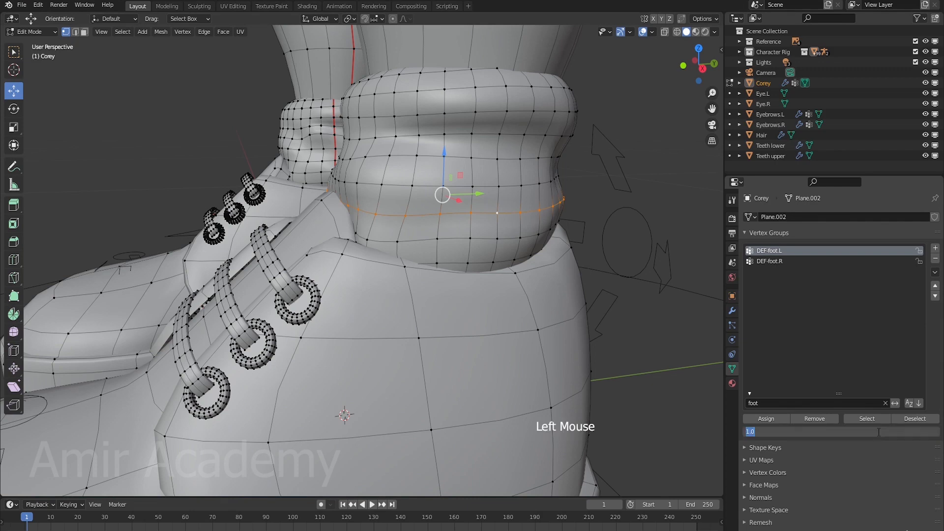
text(.5)
key(Return)
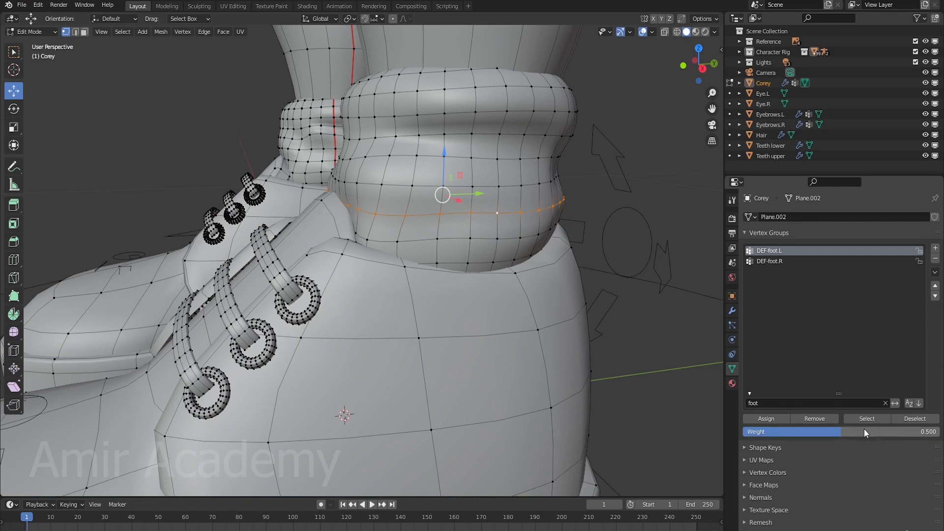
click(772, 418)
- Examine the DEF-foot.L weights in Weight Paint mode around the left shoe and sock and across the whole character
scroll(492, 374, down, 3)
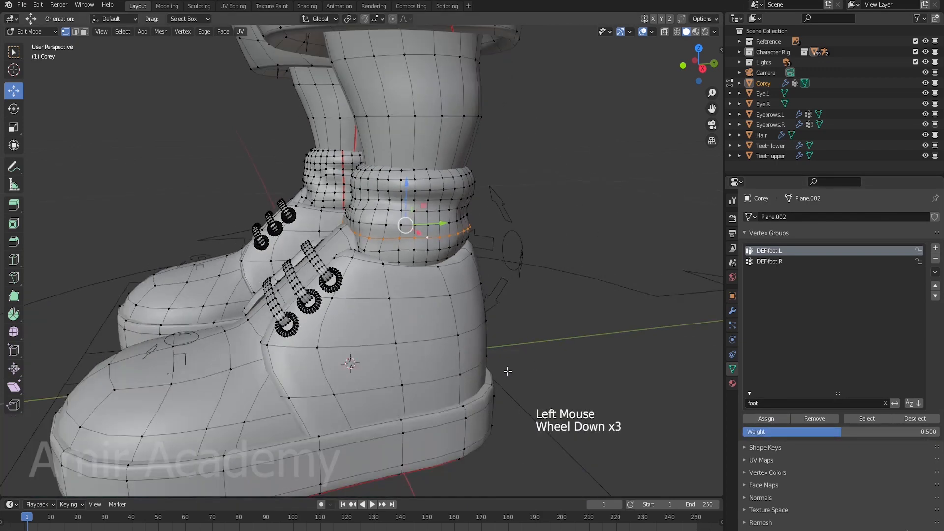
middle_drag(492, 373, 506, 373)
key(Tab)
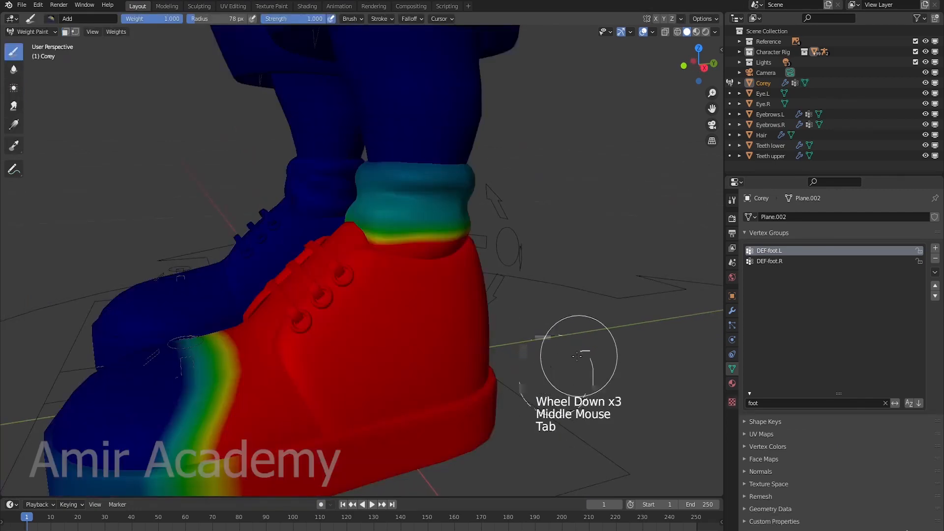
scroll(574, 386, down, 2)
middle_drag(574, 385, 580, 374)
scroll(580, 369, up, 2)
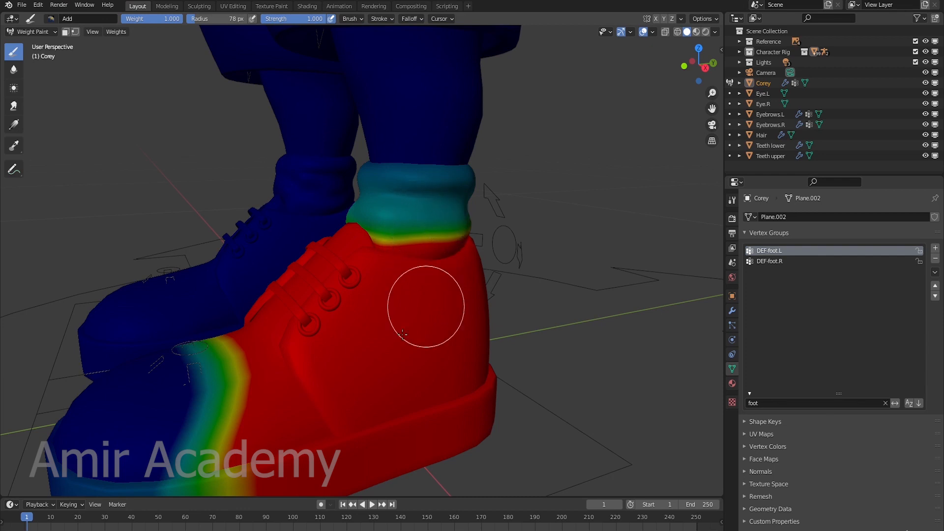
scroll(252, 404, down, 2)
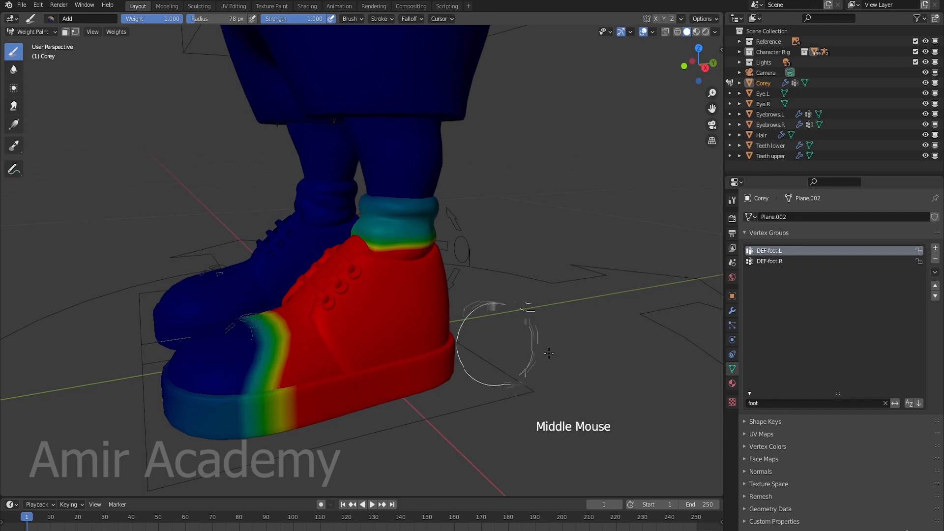
mouse_move(489, 338)
middle_down()
mouse_move(456, 380)
mouse_move(474, 369)
mouse_move(493, 390)
middle_up()
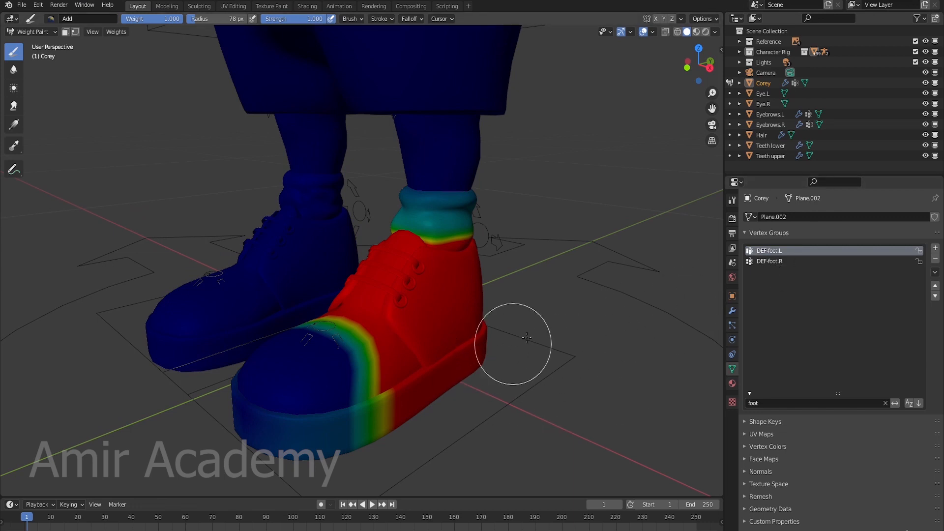
scroll(489, 222, down, 4)
shift+middle_drag(489, 222, 518, 344)
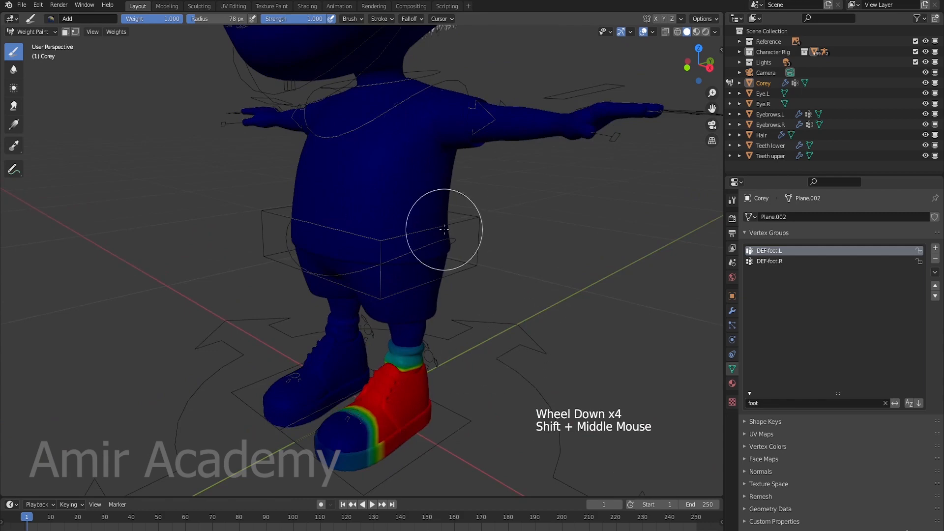
scroll(443, 229, down, 3)
mouse_move(450, 201)
shift+middle_down()
mouse_move(463, 283)
mouse_move(497, 291)
mouse_move(502, 302)
shift+middle_up()
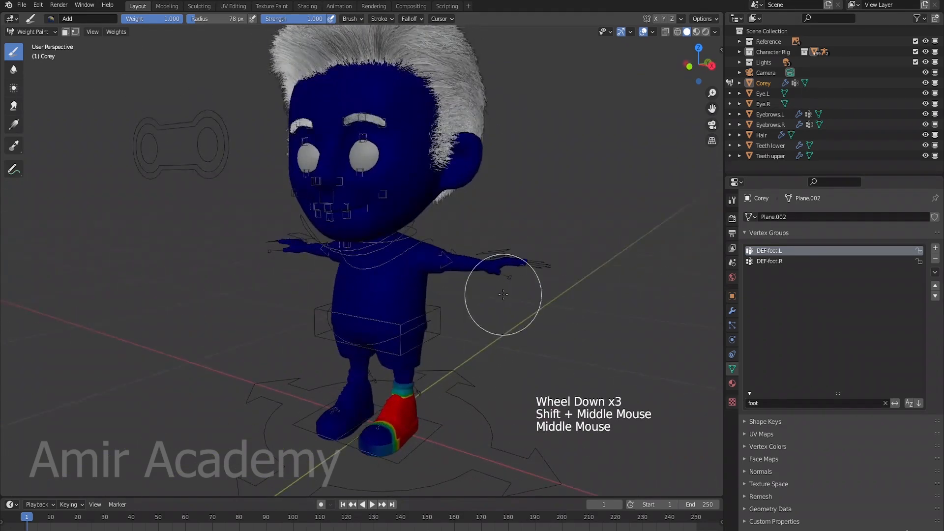